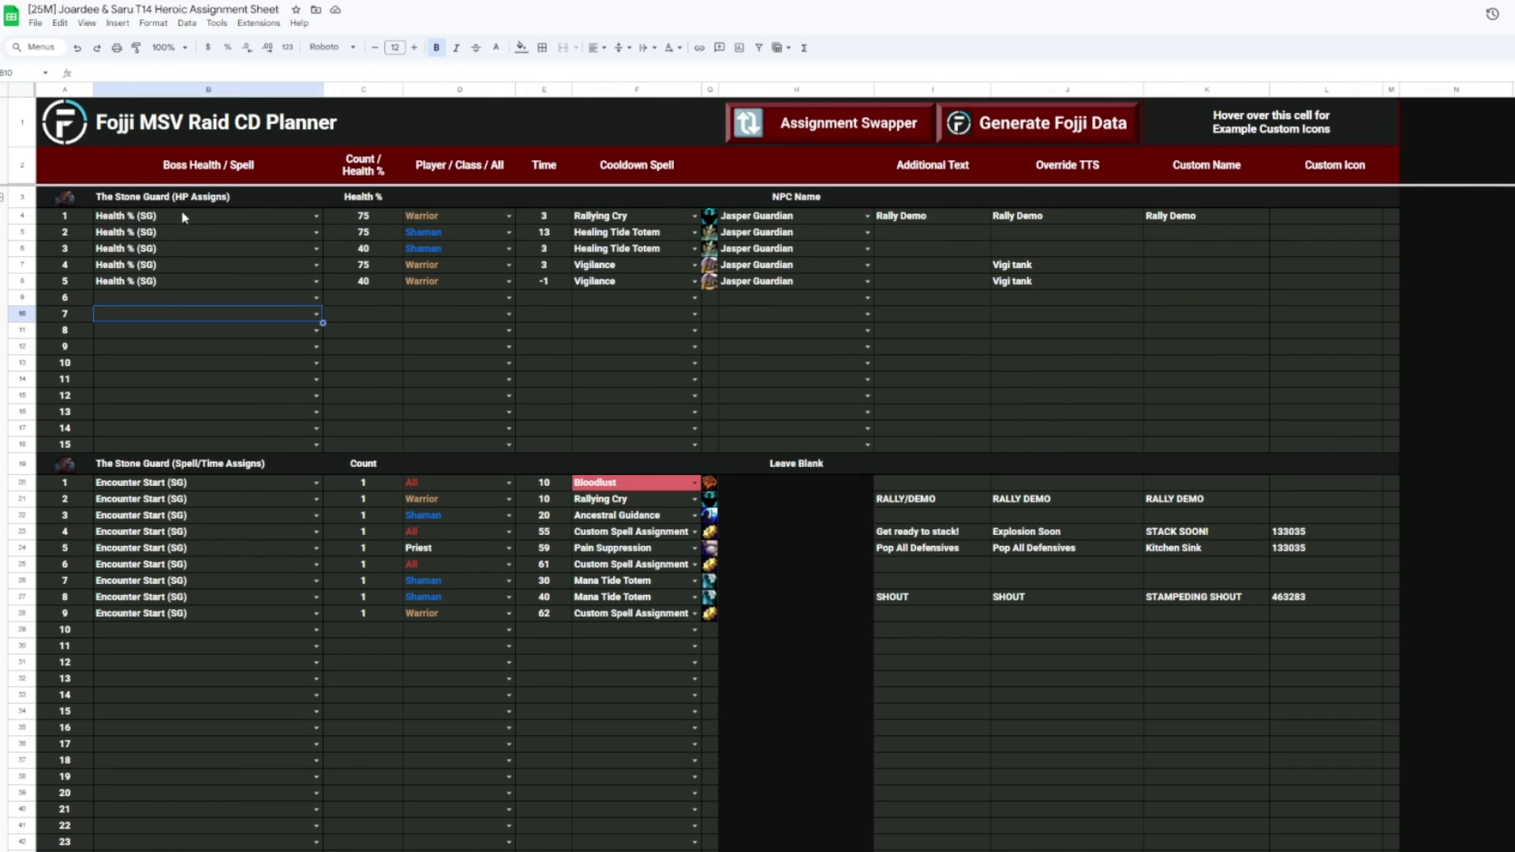
On Roster Import, make the Brewmaster monk Main Tank and the Protection warrior Off Tank.
click(951, 292)
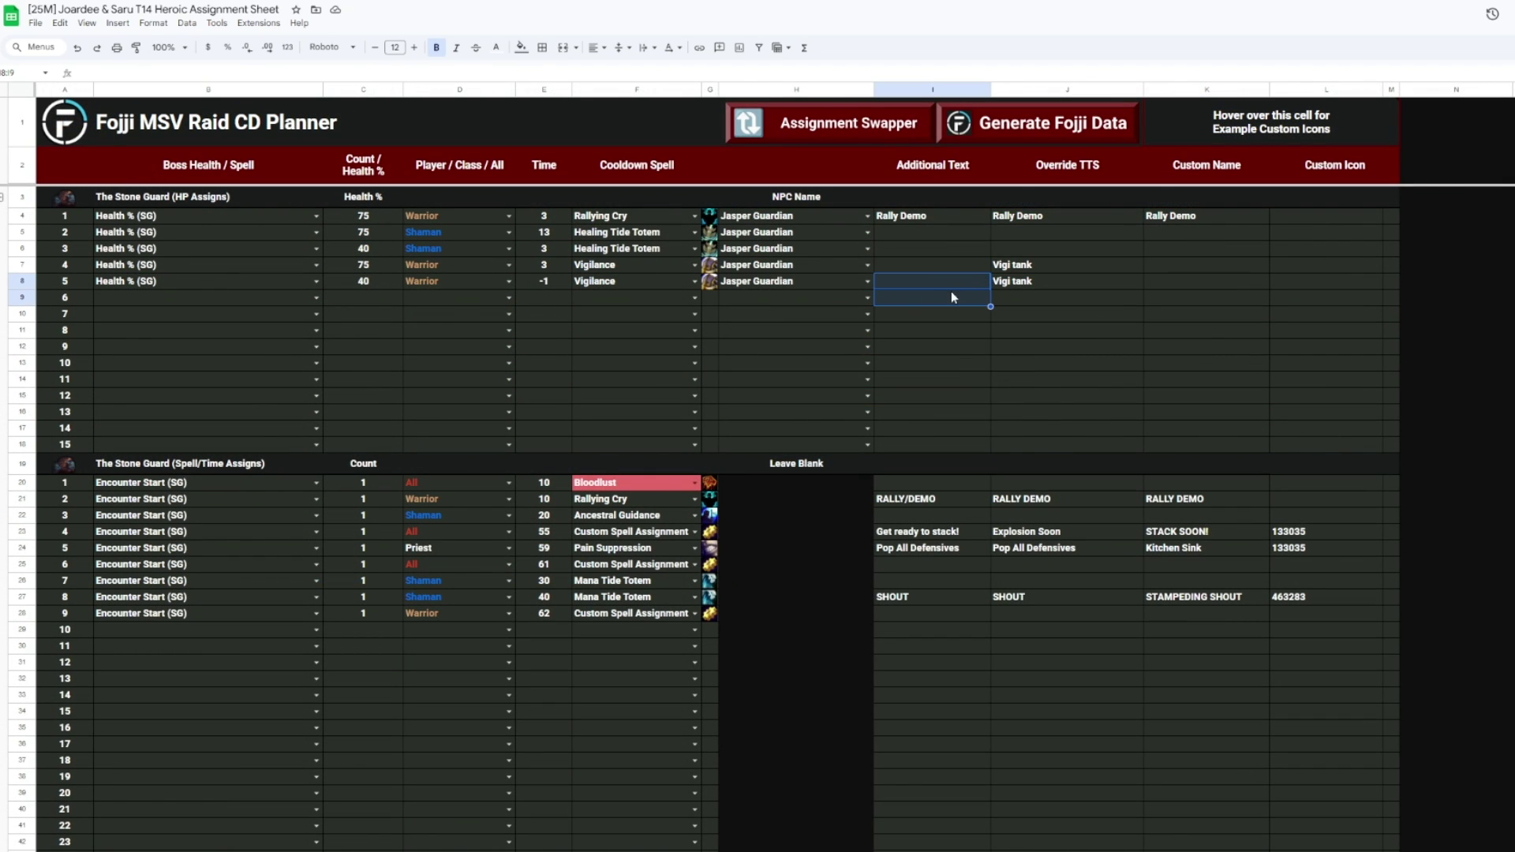
click(1049, 297)
click(1183, 281)
click(1148, 265)
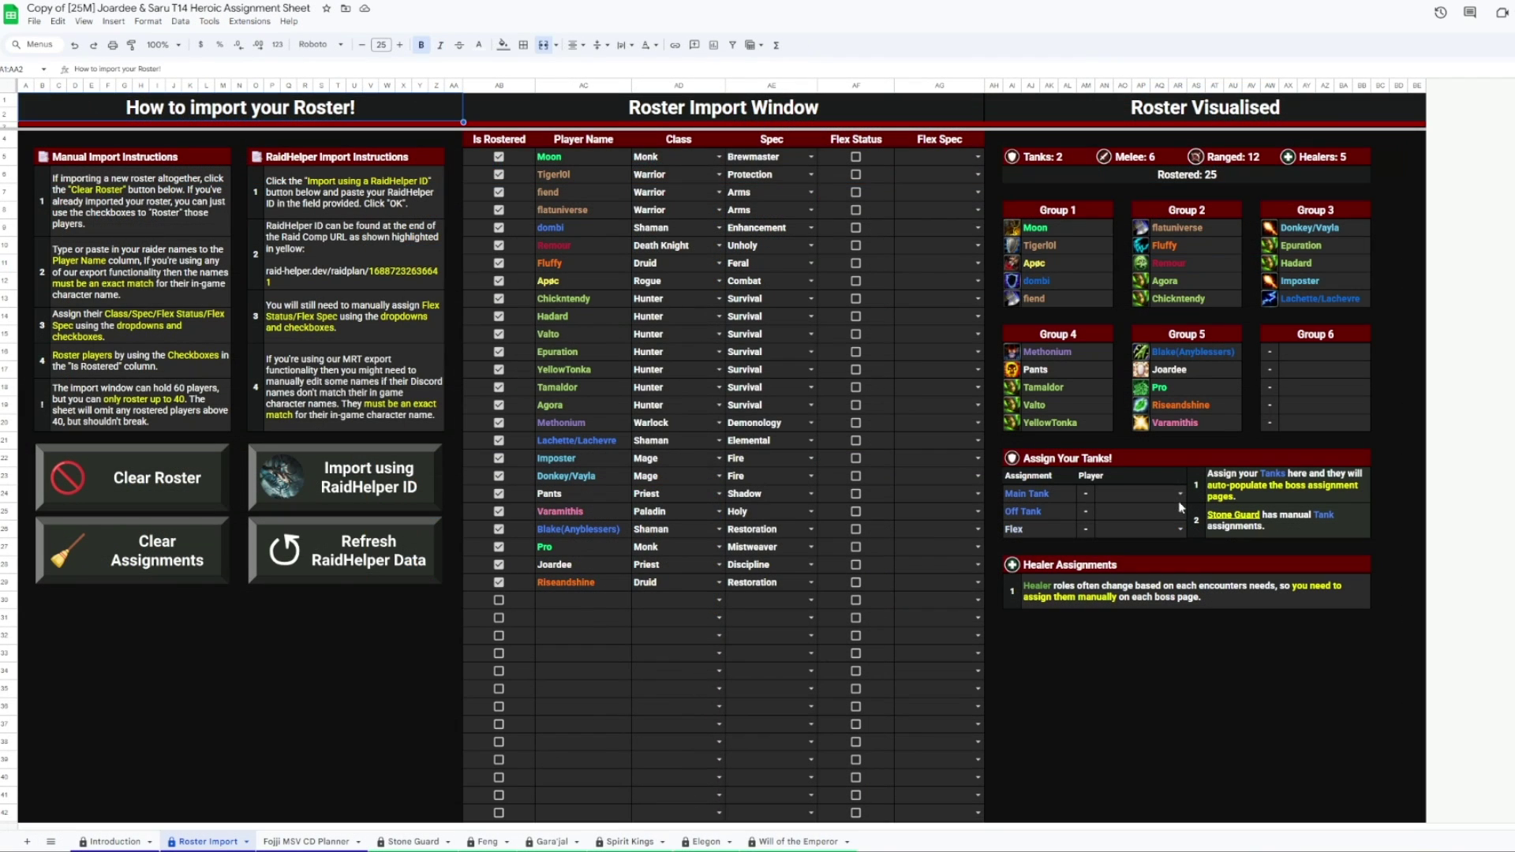
click(1178, 493)
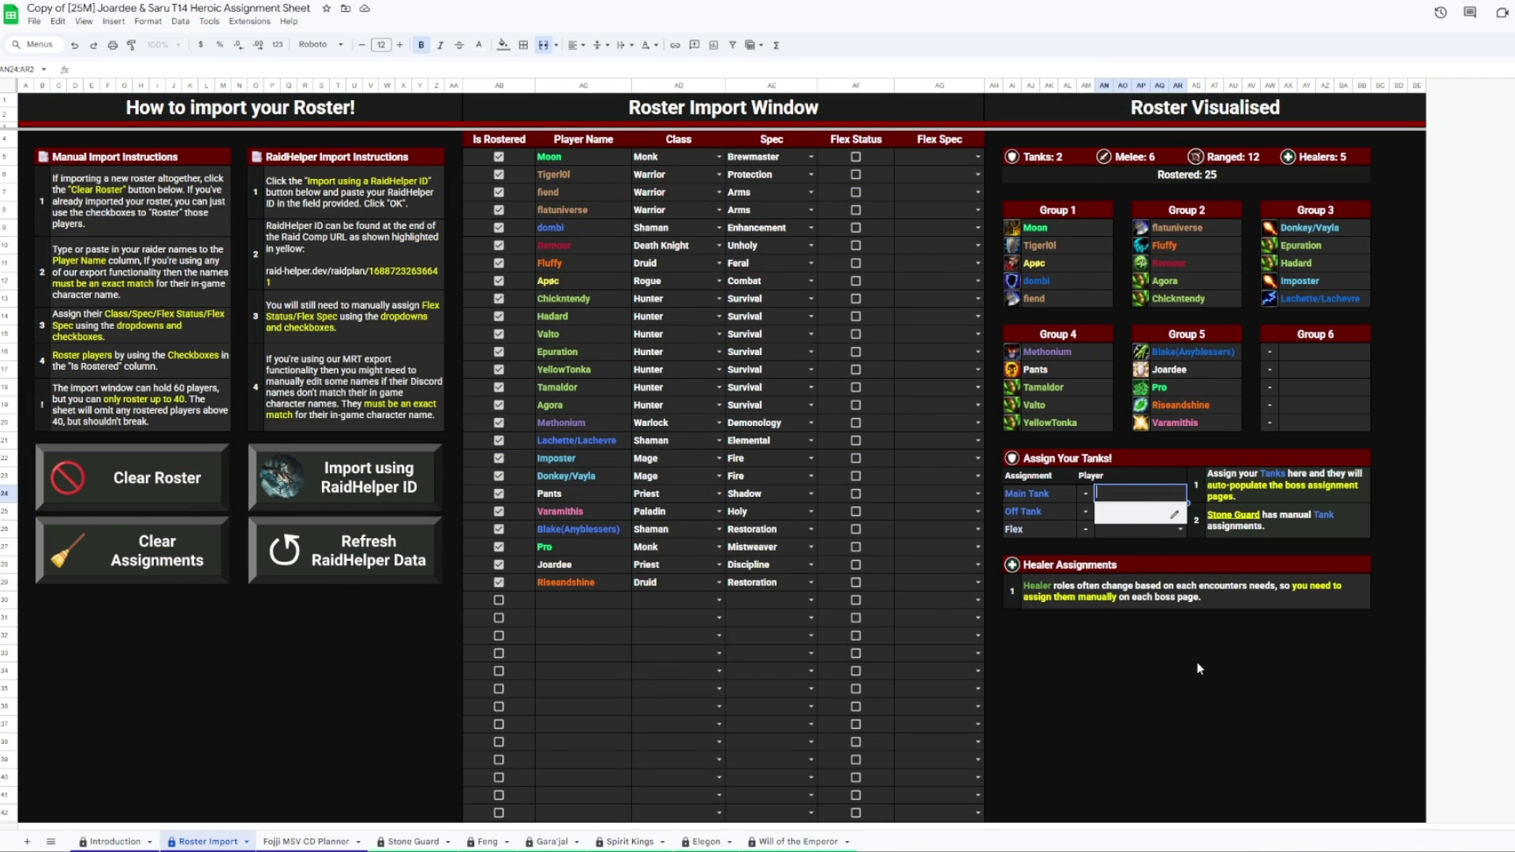
click(1198, 670)
click(1181, 494)
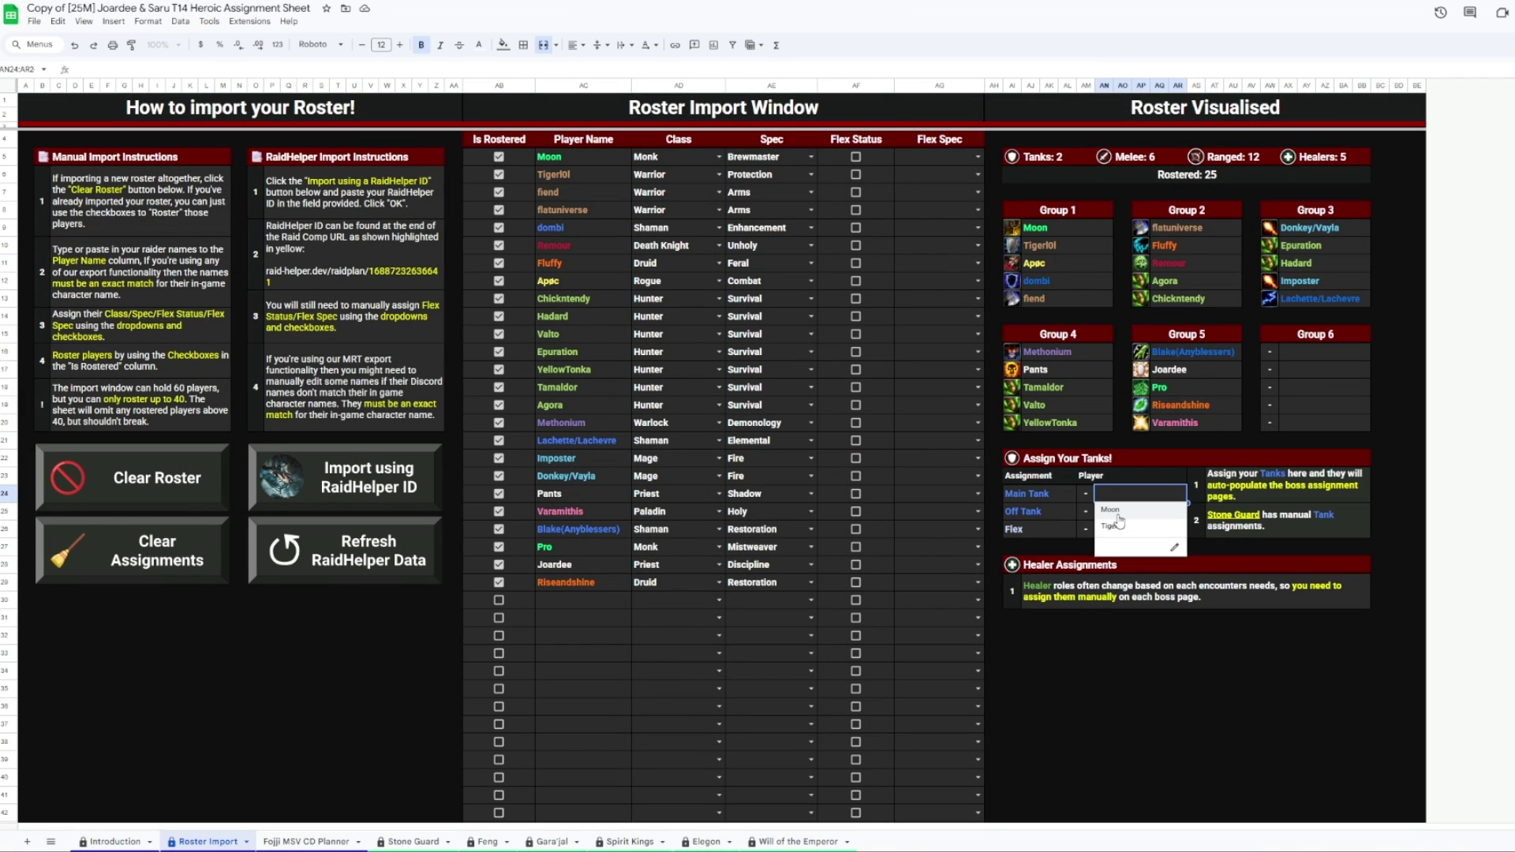
click(1118, 509)
click(1181, 511)
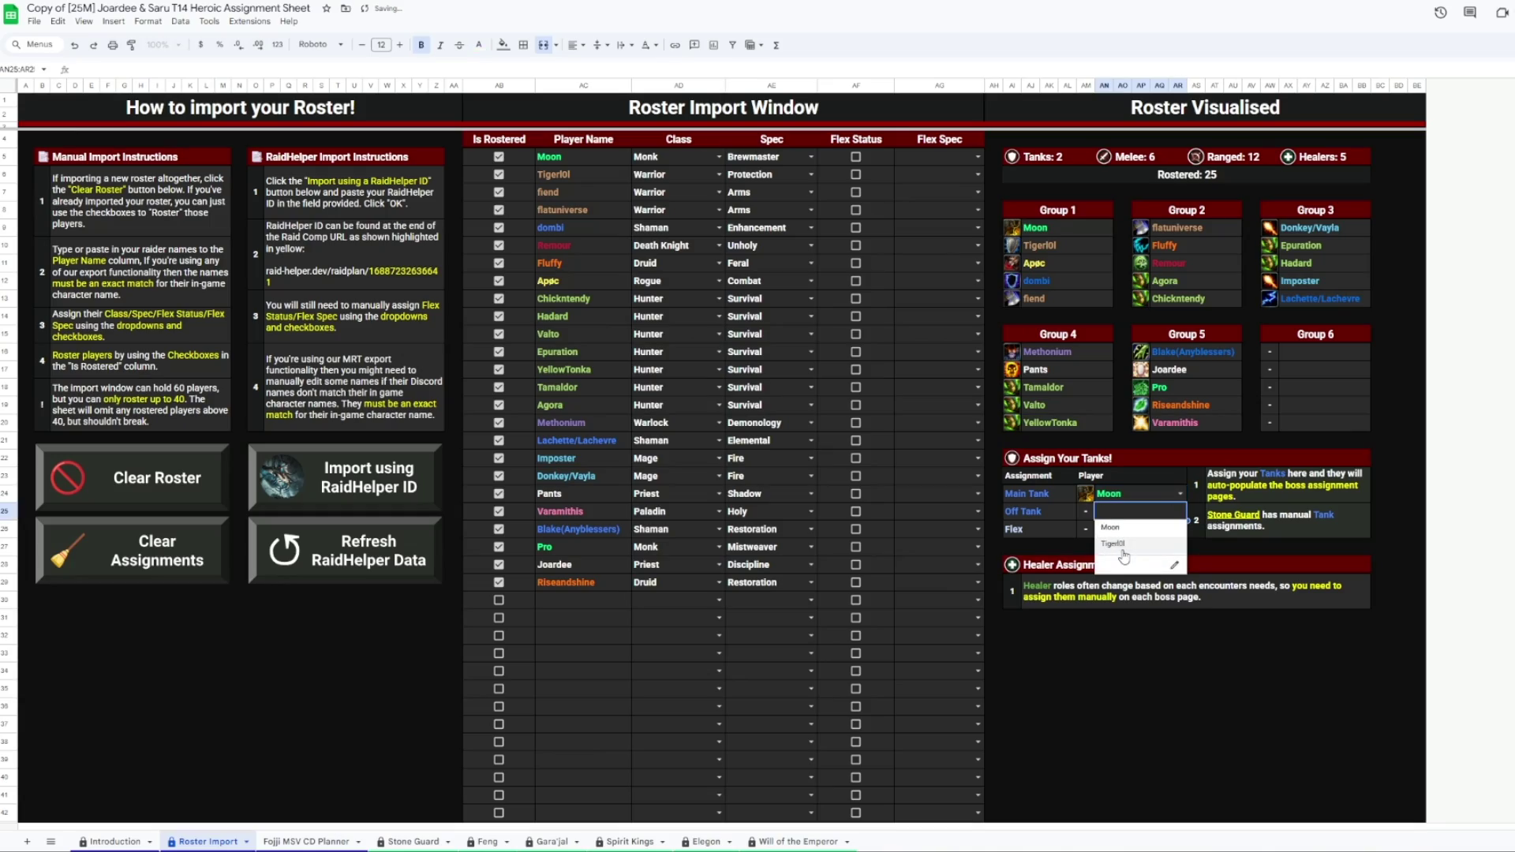
click(1118, 554)
In WeakAuras, replace the Import Assignments text with the exported string and accept it.
click(678, 689)
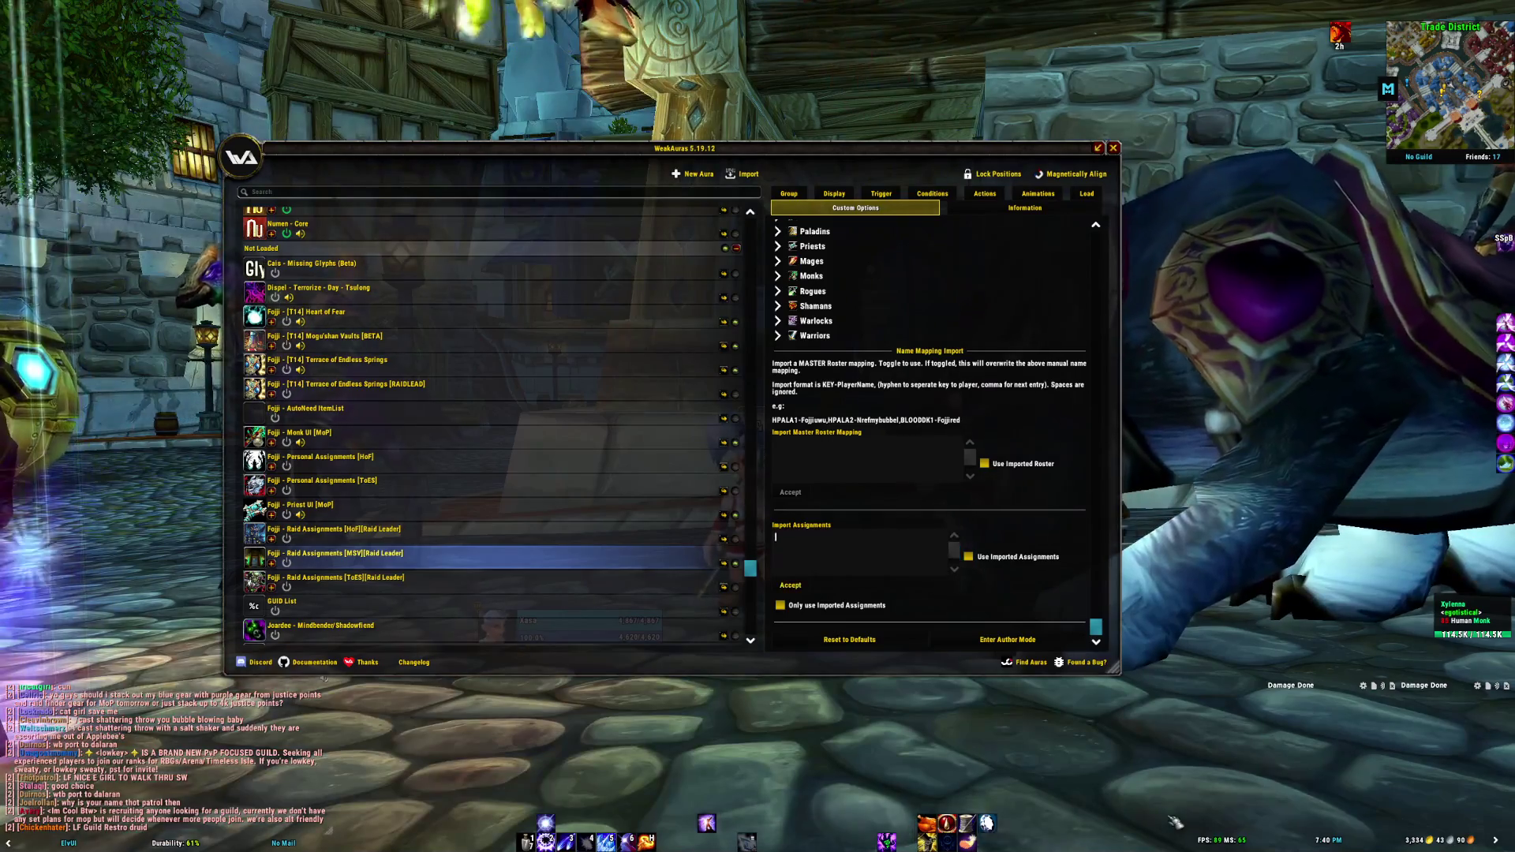
click(860, 552)
key(ctrl+a)
text(nil*WOTE_COMBO_QIN/1,3,5/WARRIOR/30/114030/nil/Vigi your tank/nil/ nil*WOTE_ENC_START/1/ALL/370/2825/nil/nil/nil/nil)
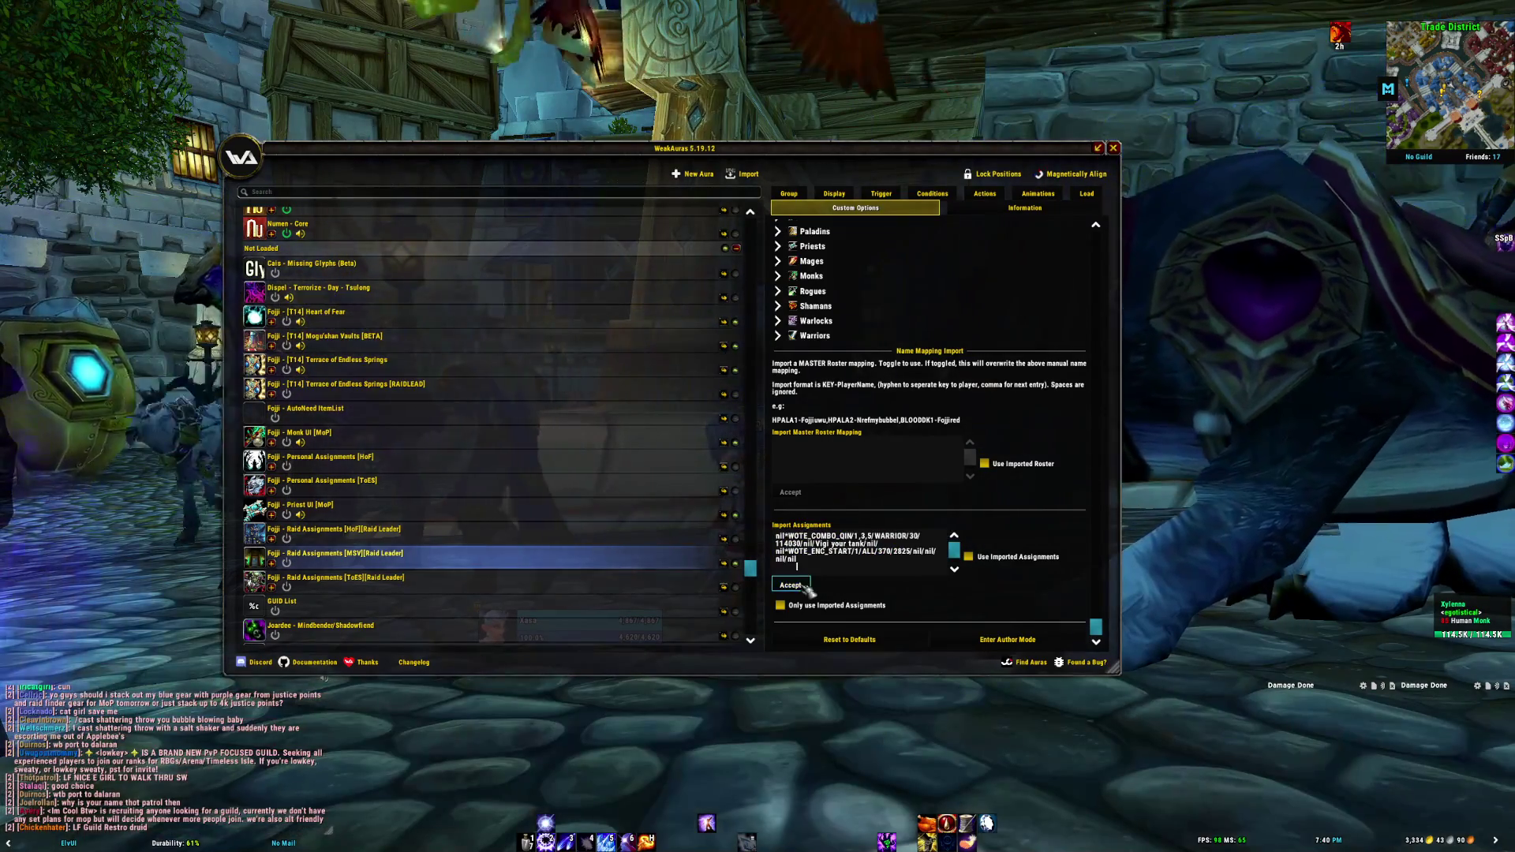
click(791, 586)
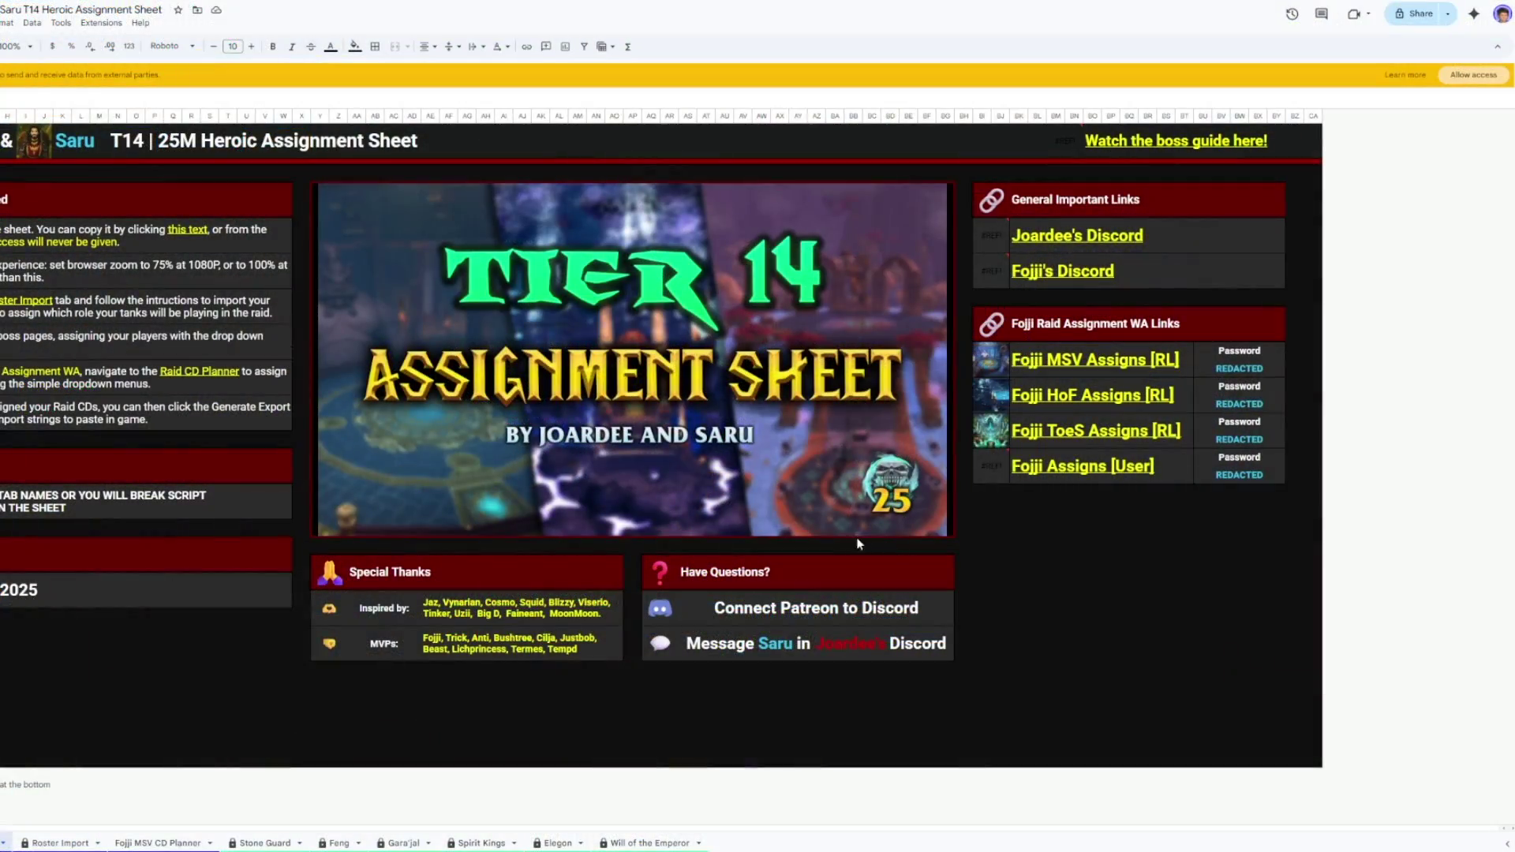
Go to the Roster Import sheet and start the 'Import using RaidHelper ID' script.
click(1465, 75)
click(1394, 210)
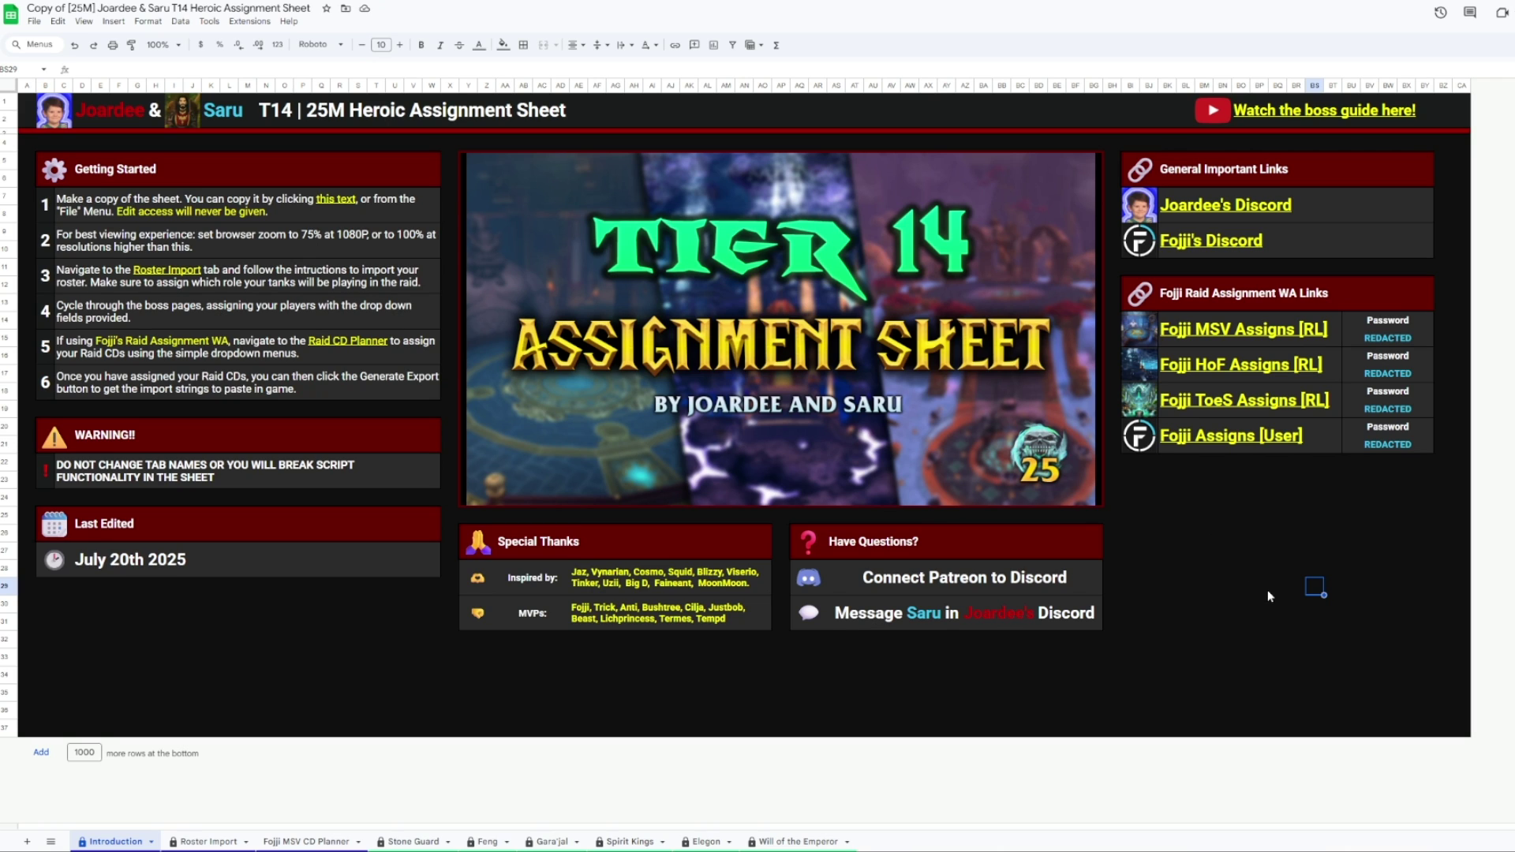
click(207, 843)
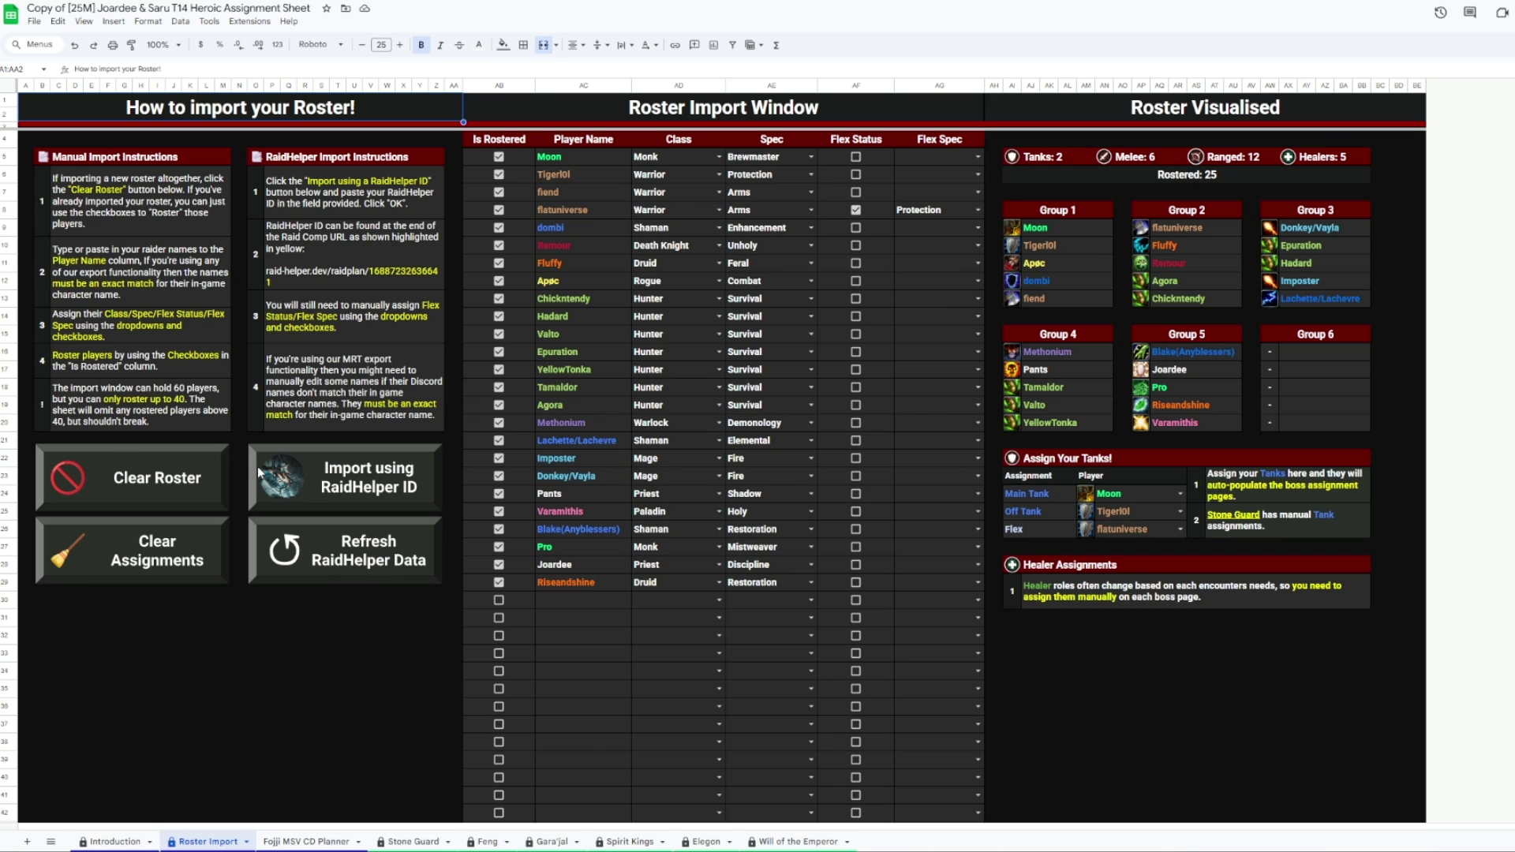
click(353, 490)
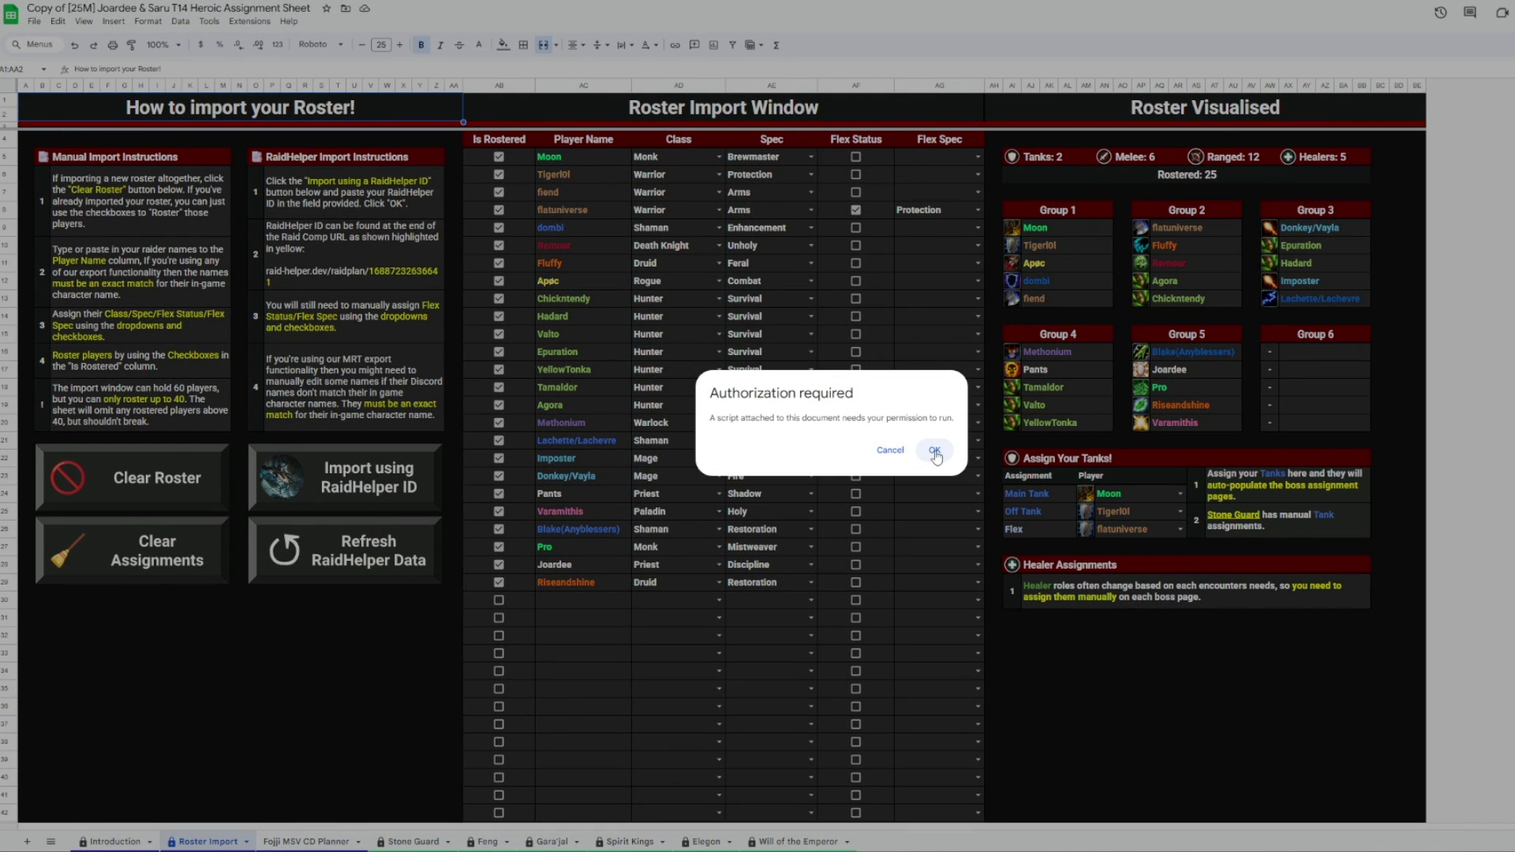
Authorize the unverified SaruWow Spreadsheet Tools script, granting all requested permissions.
click(935, 451)
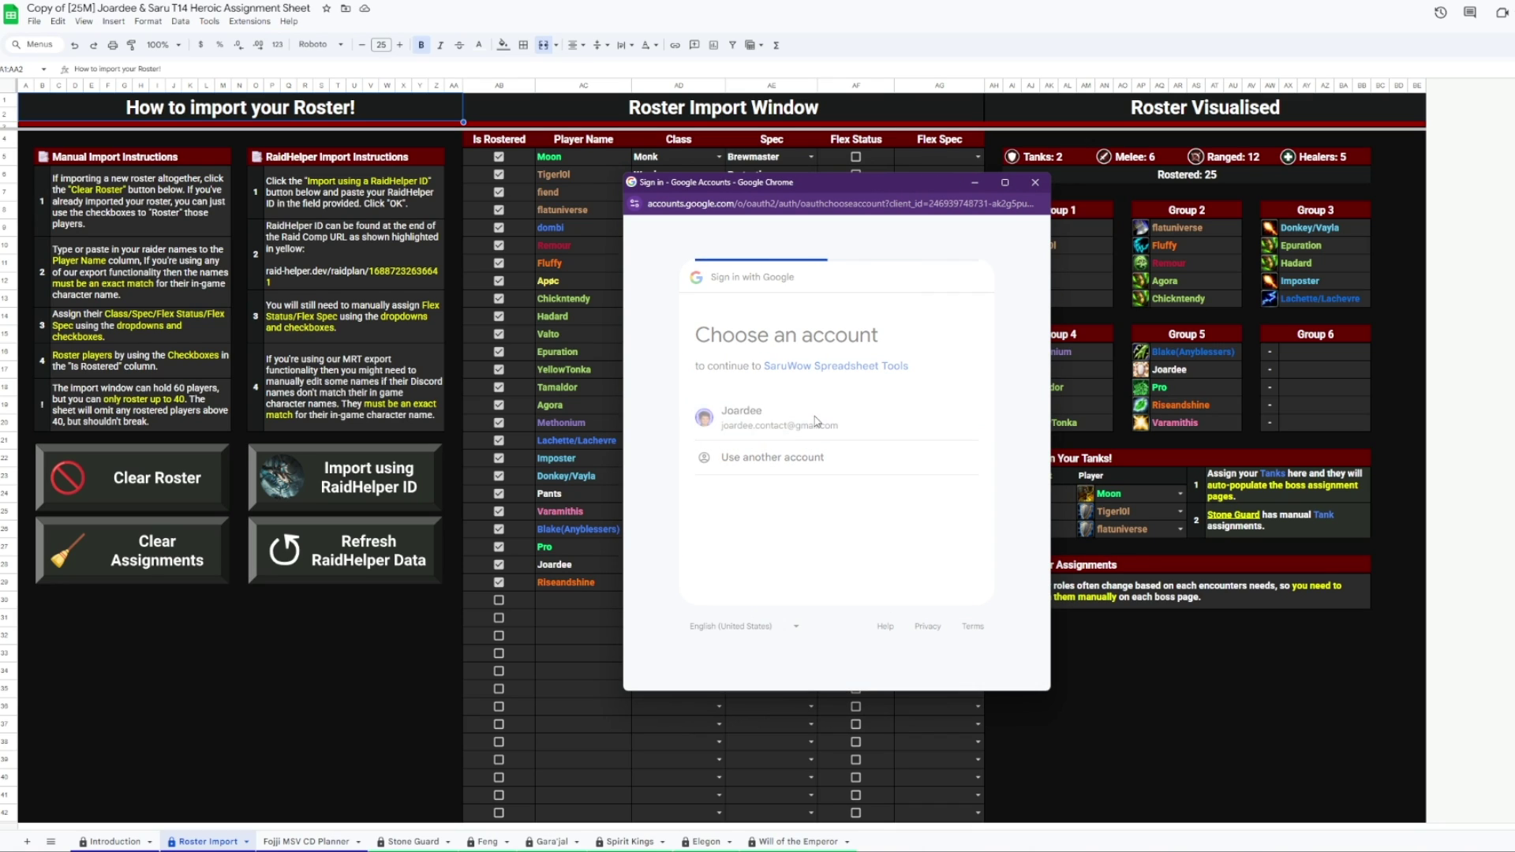
click(659, 458)
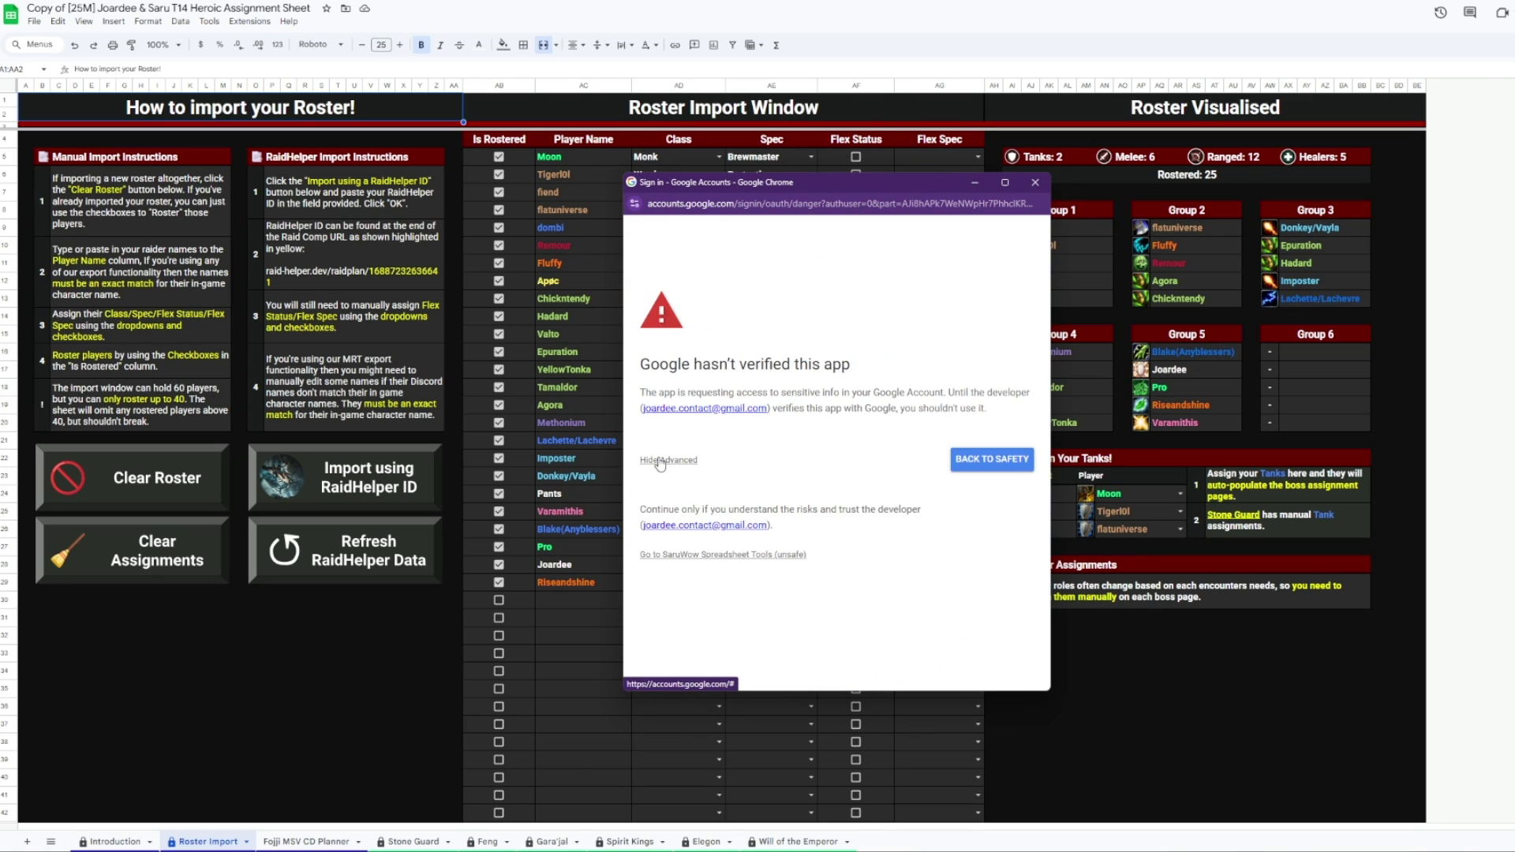
click(676, 556)
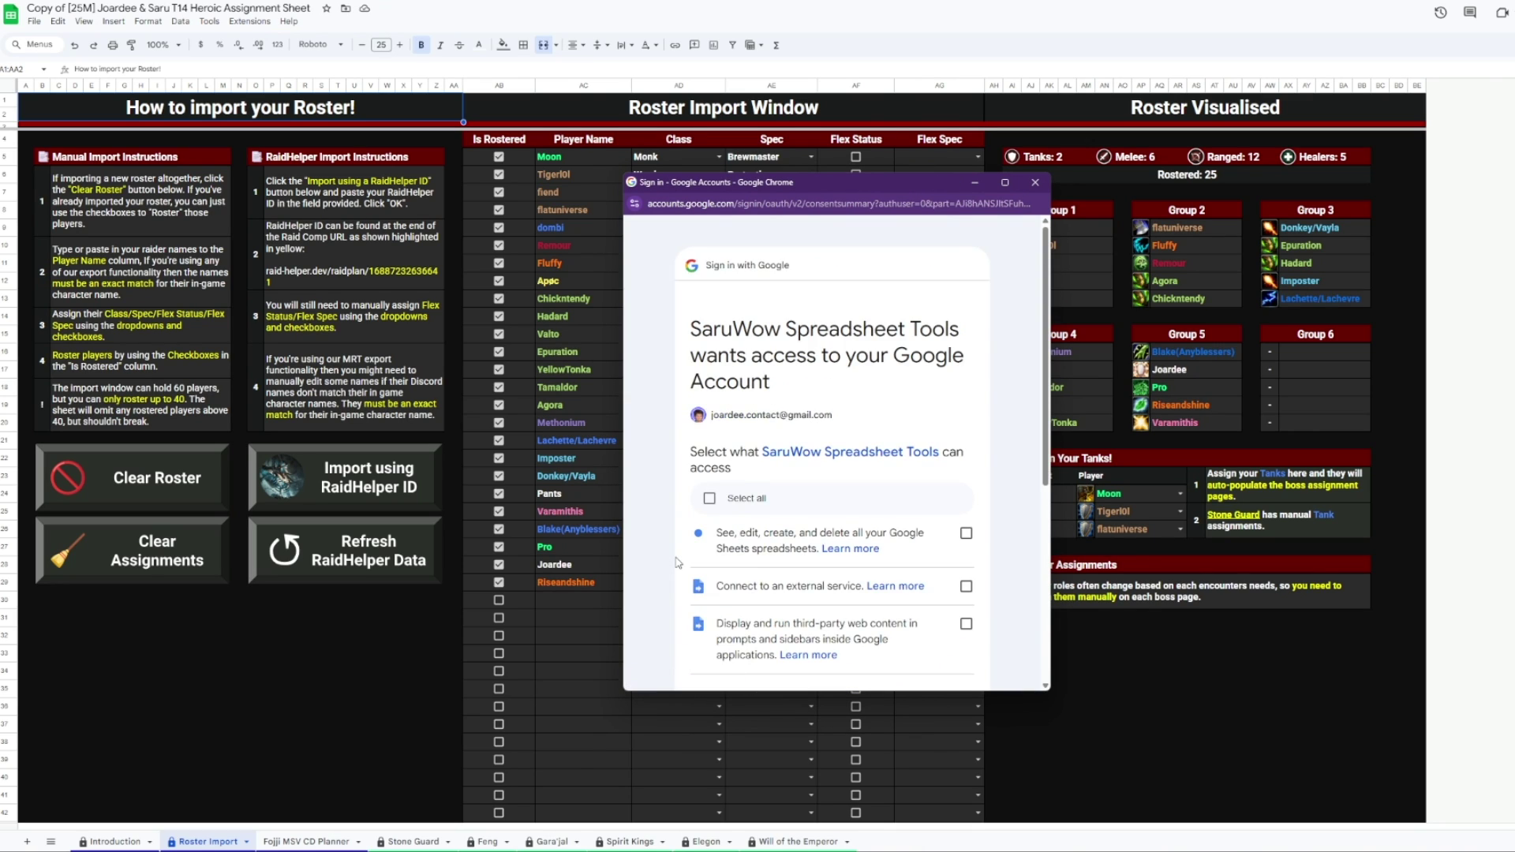
click(709, 498)
scroll(913, 442, down, 1)
scroll(817, 505, down, 4)
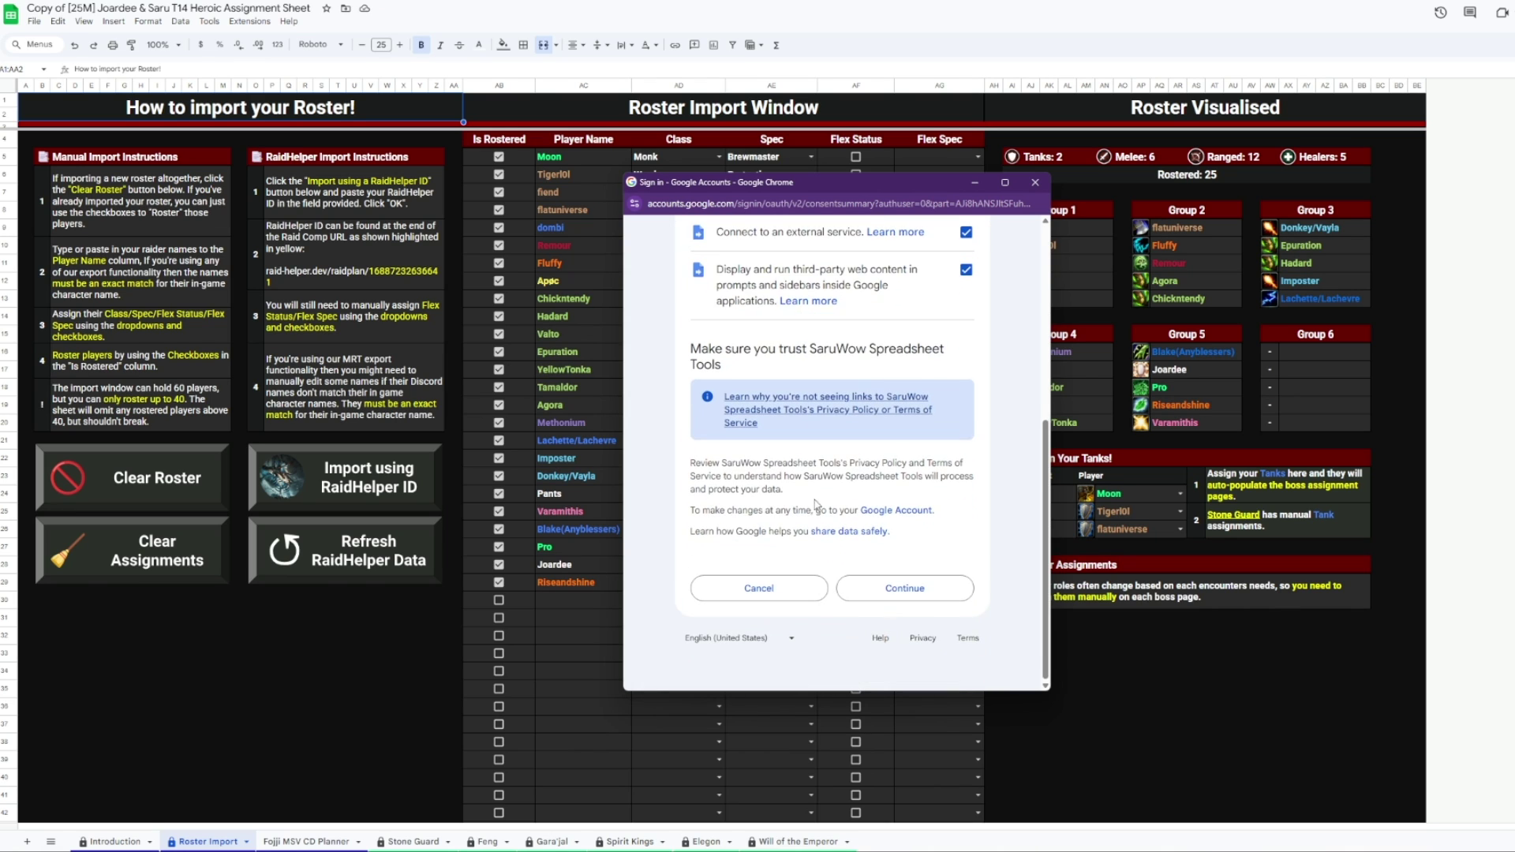
click(890, 591)
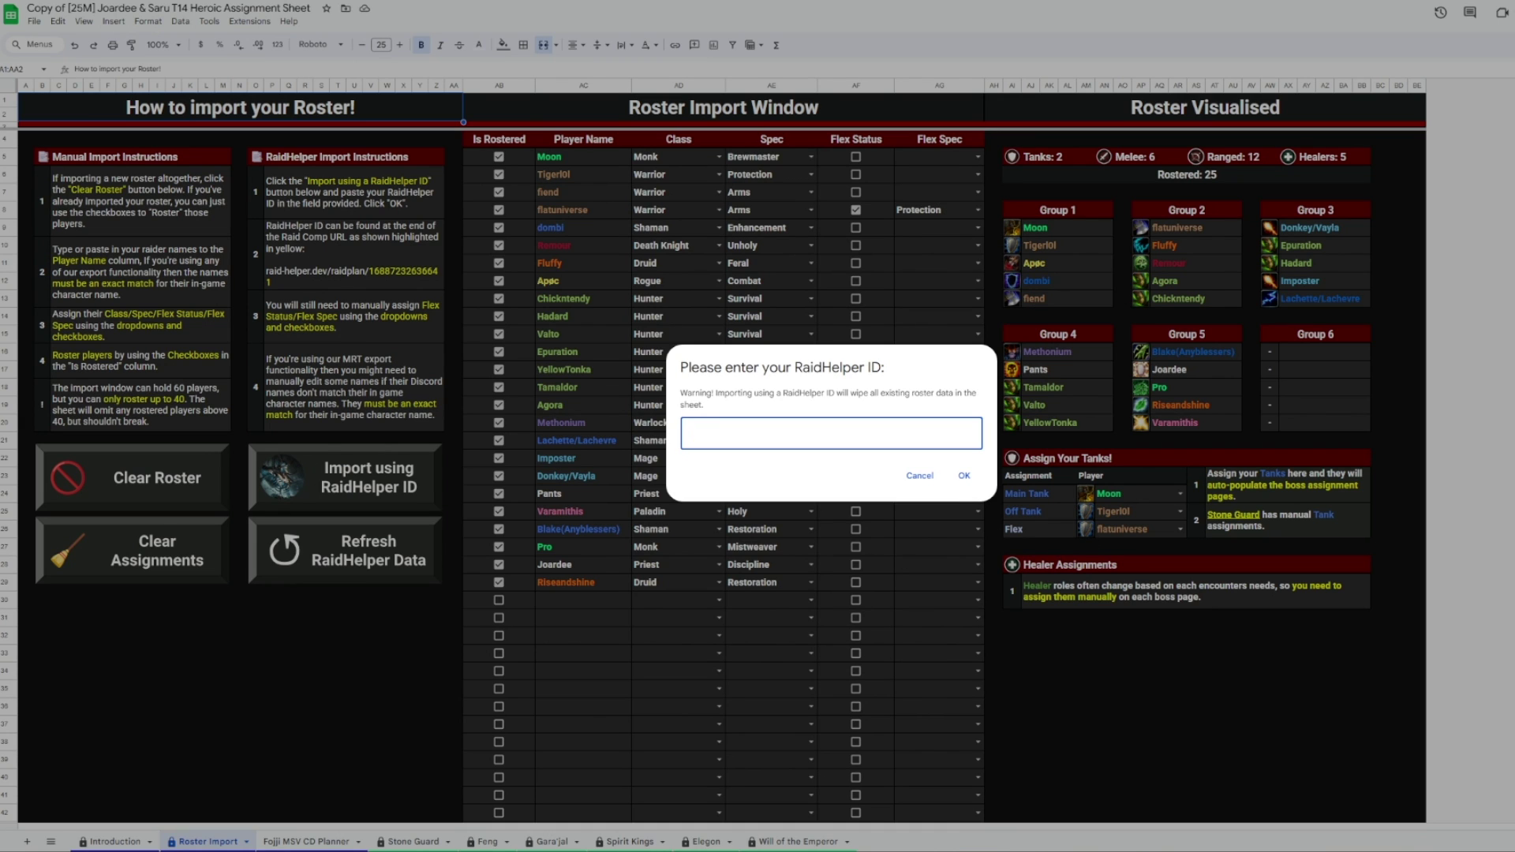
key(alt+Tab)
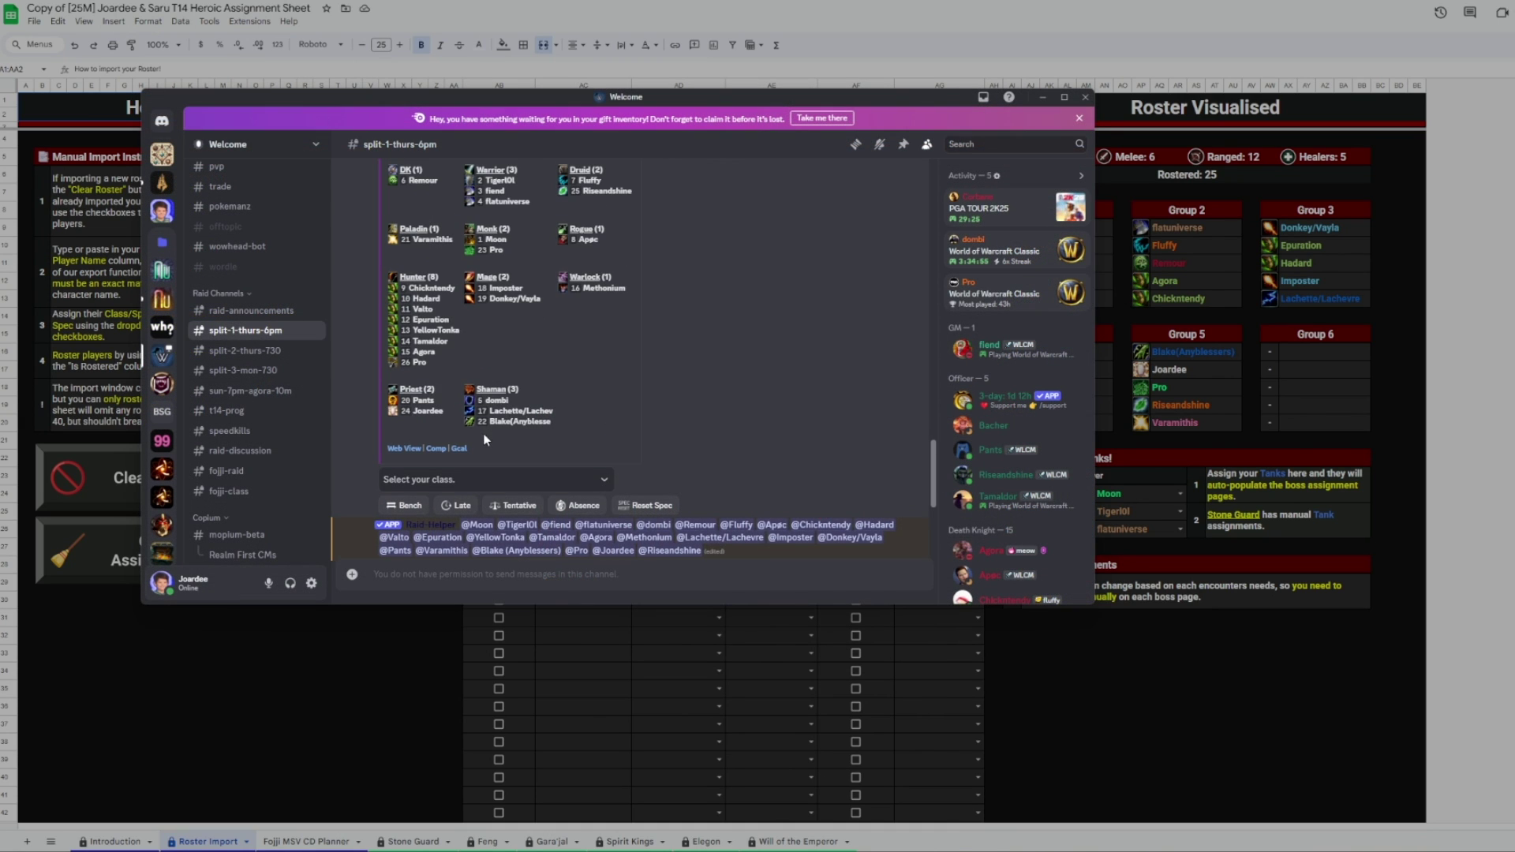
Follow Discord's Composition Tool link to Raid-Helper and select the raid plan ID in the URL.
scroll(484, 440, down, 3)
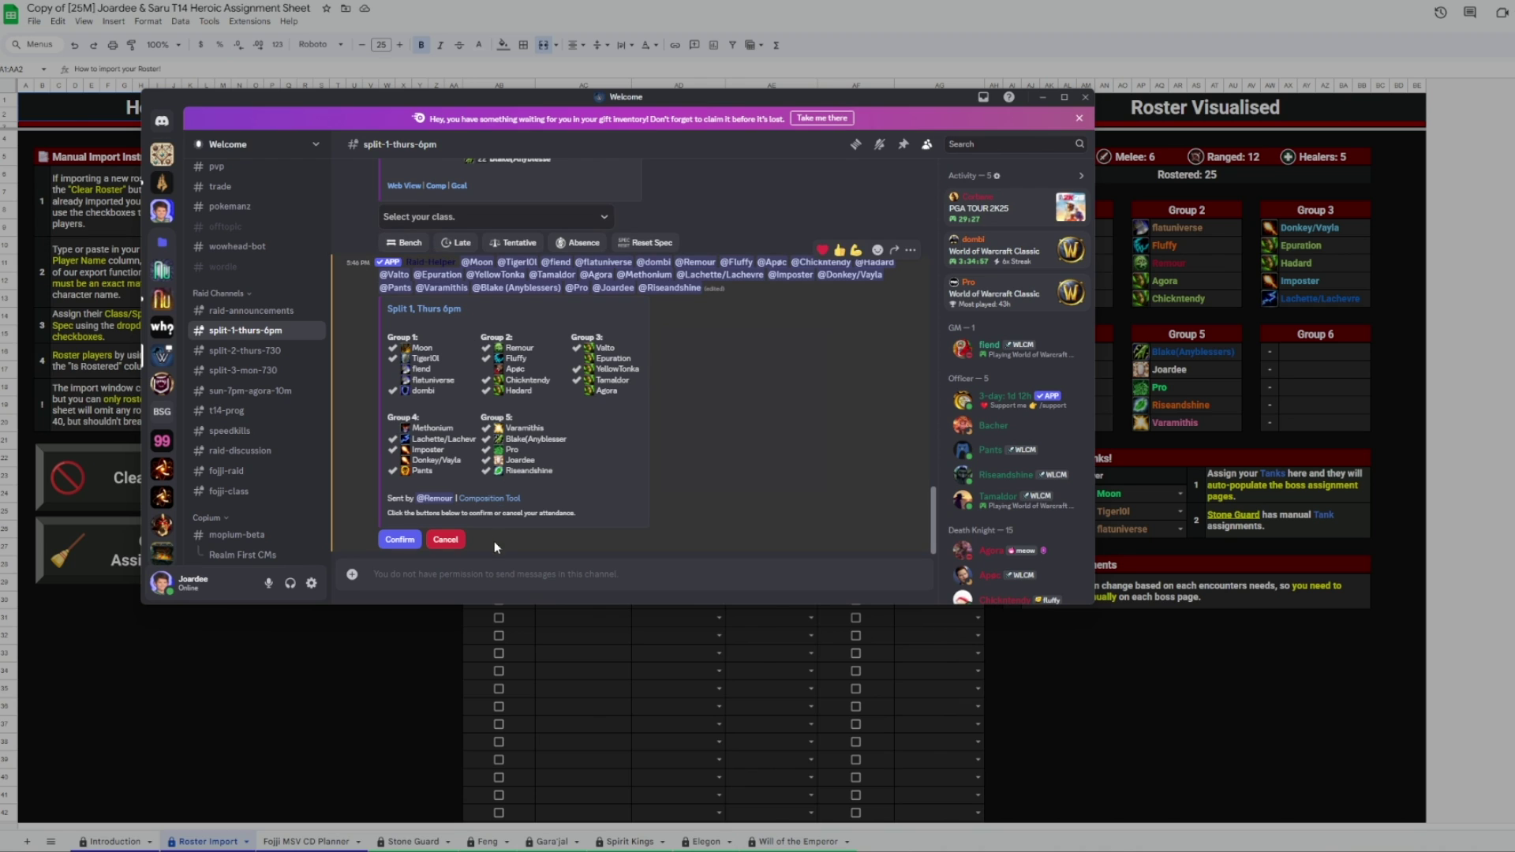
click(491, 499)
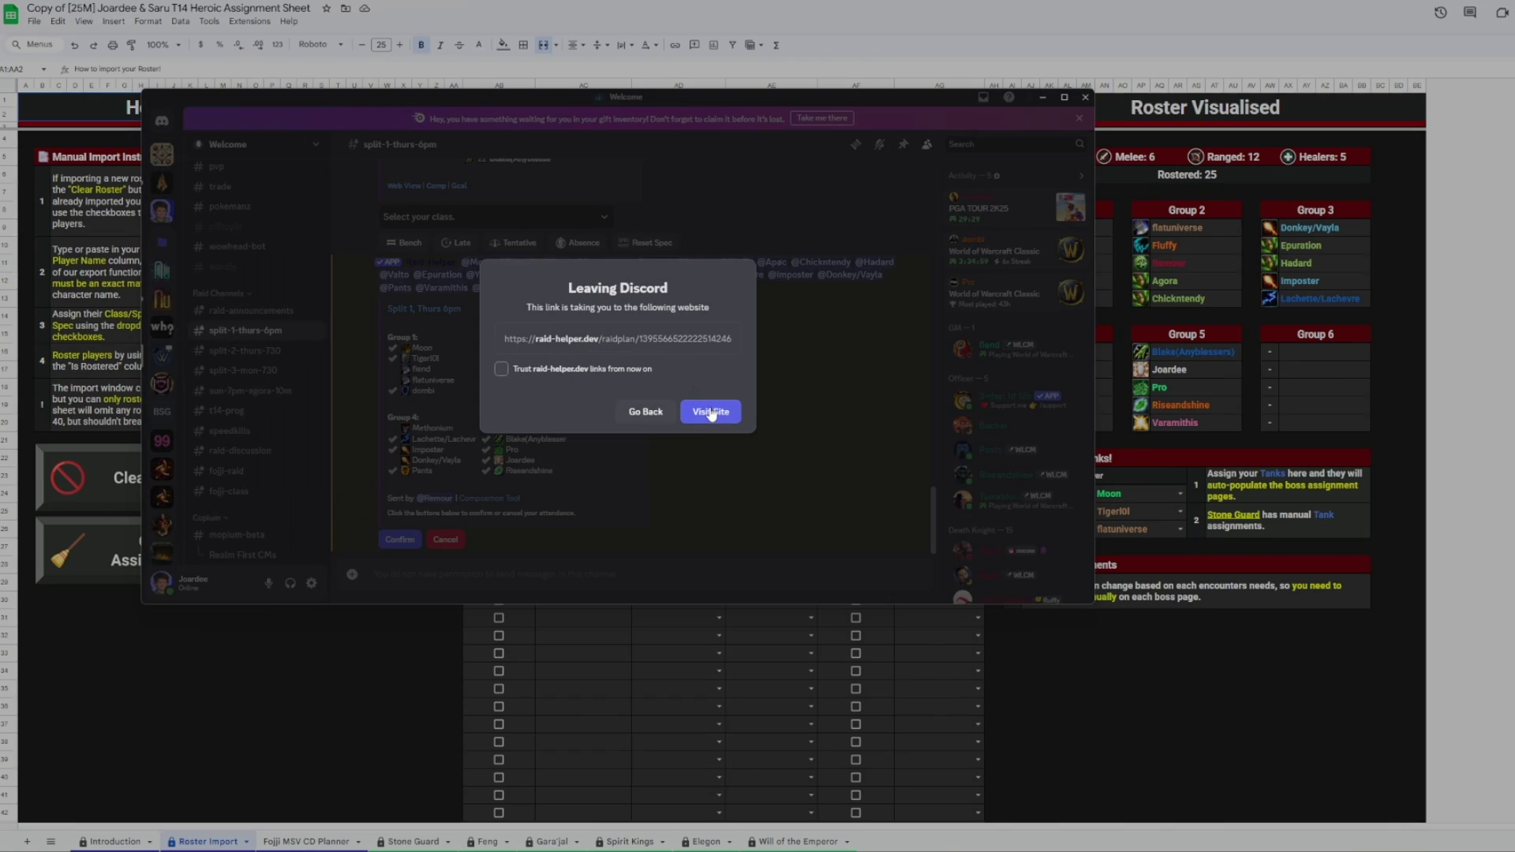
click(702, 411)
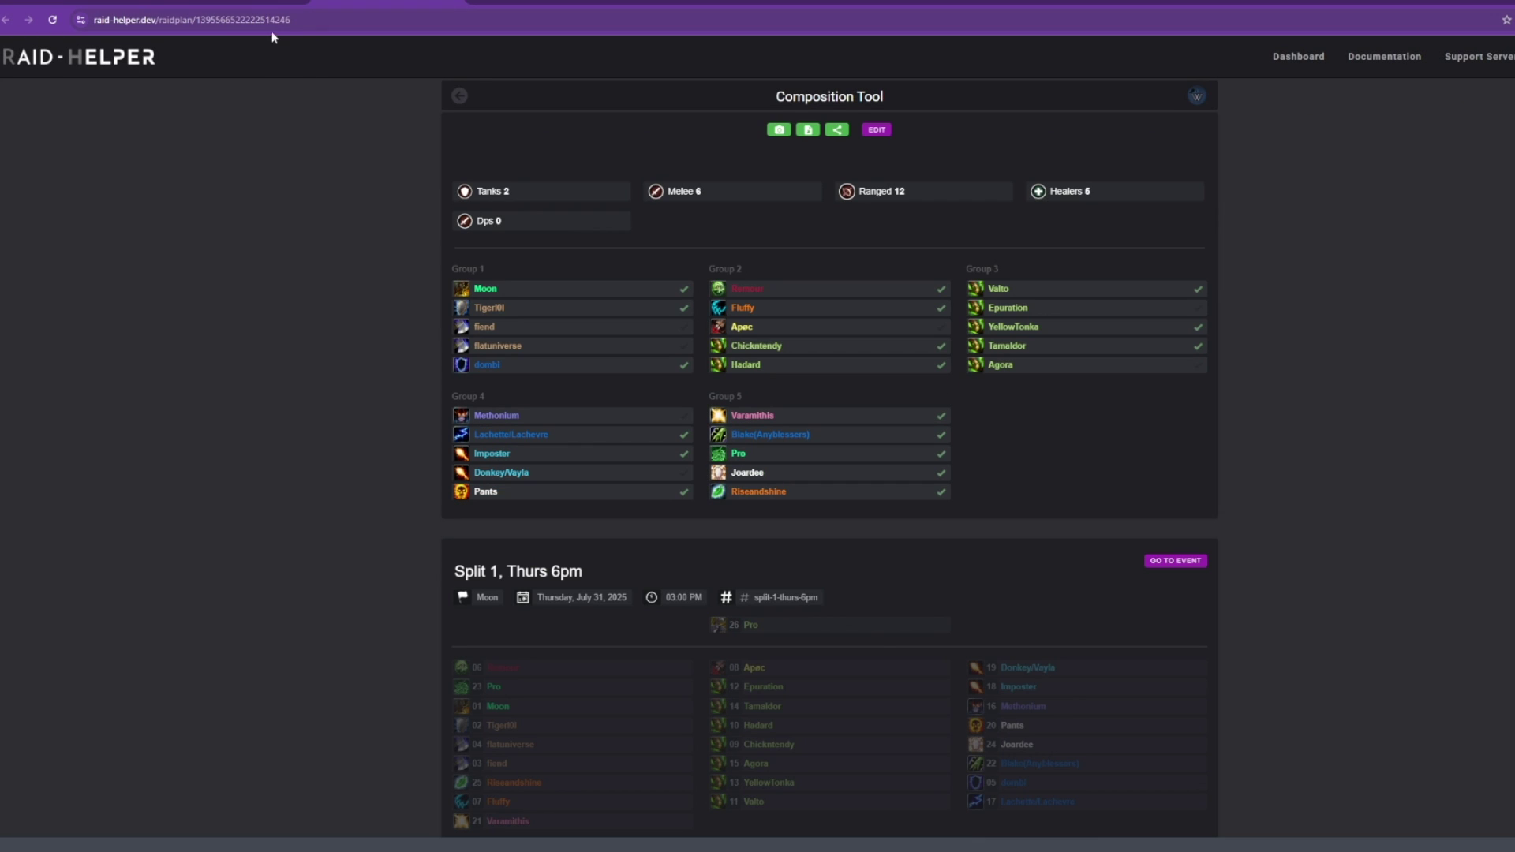
drag(292, 19, 210, 19)
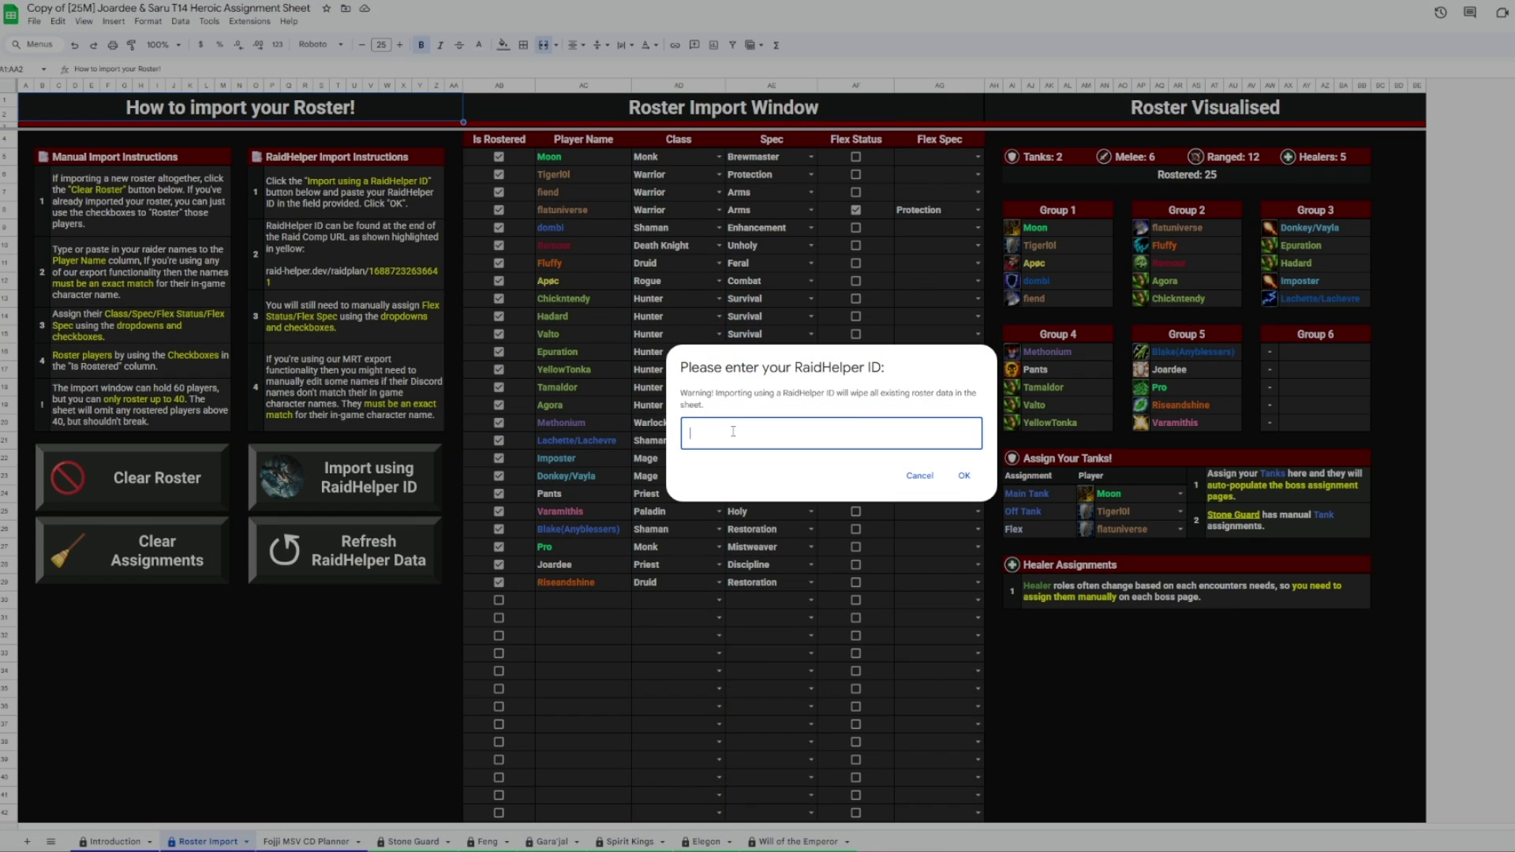
Paste the RaidHelper ID into the prompt and run the 25-player roster import.
key(ctrl+v)
click(974, 483)
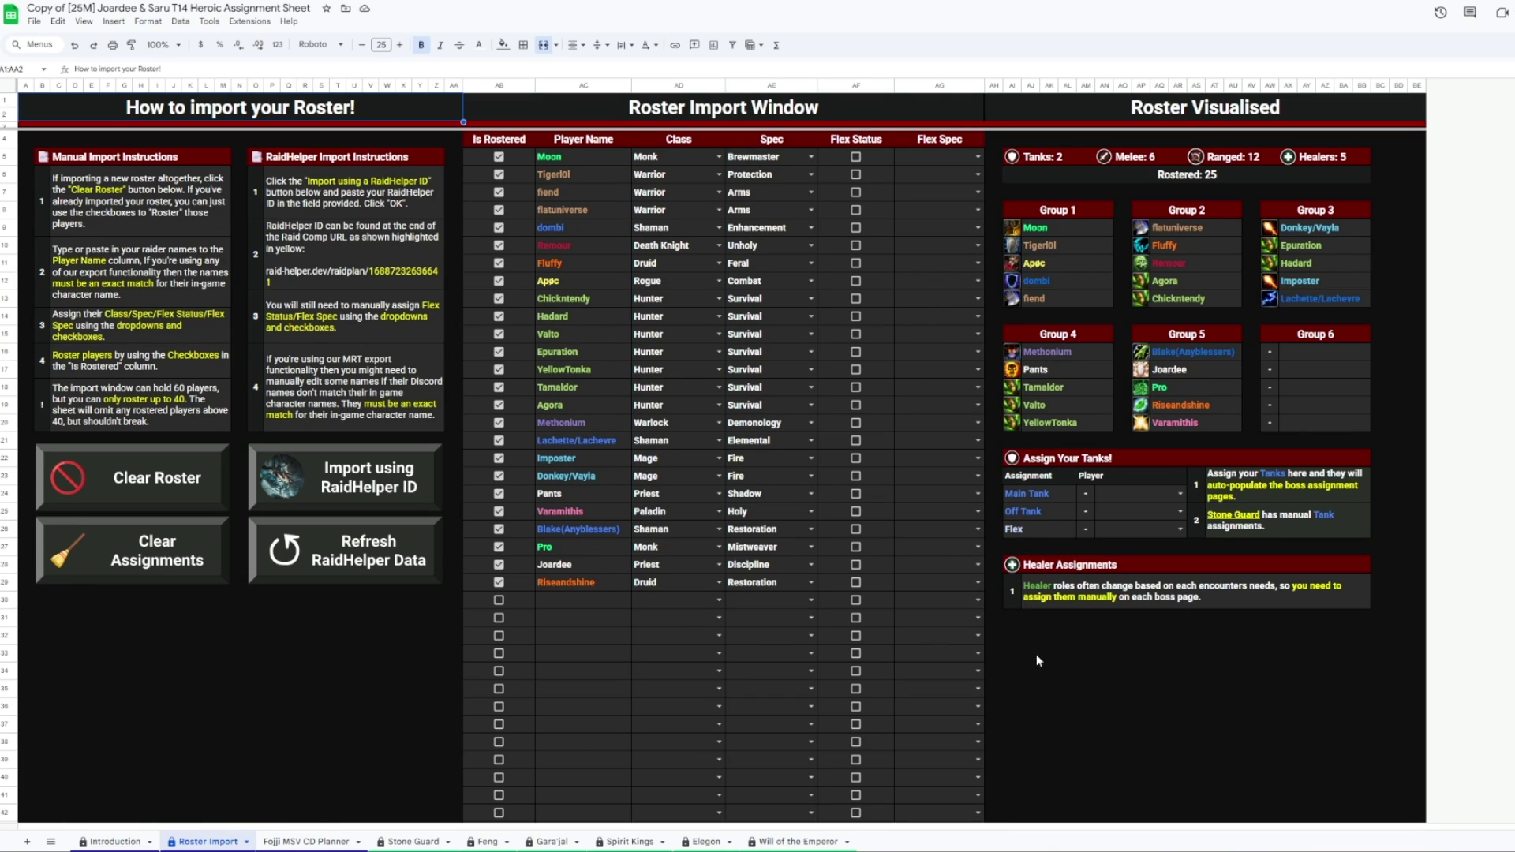
click(1181, 494)
Reassign the Brewmaster monk as Main Tank and the Protection warrior as Off Tank.
click(1197, 671)
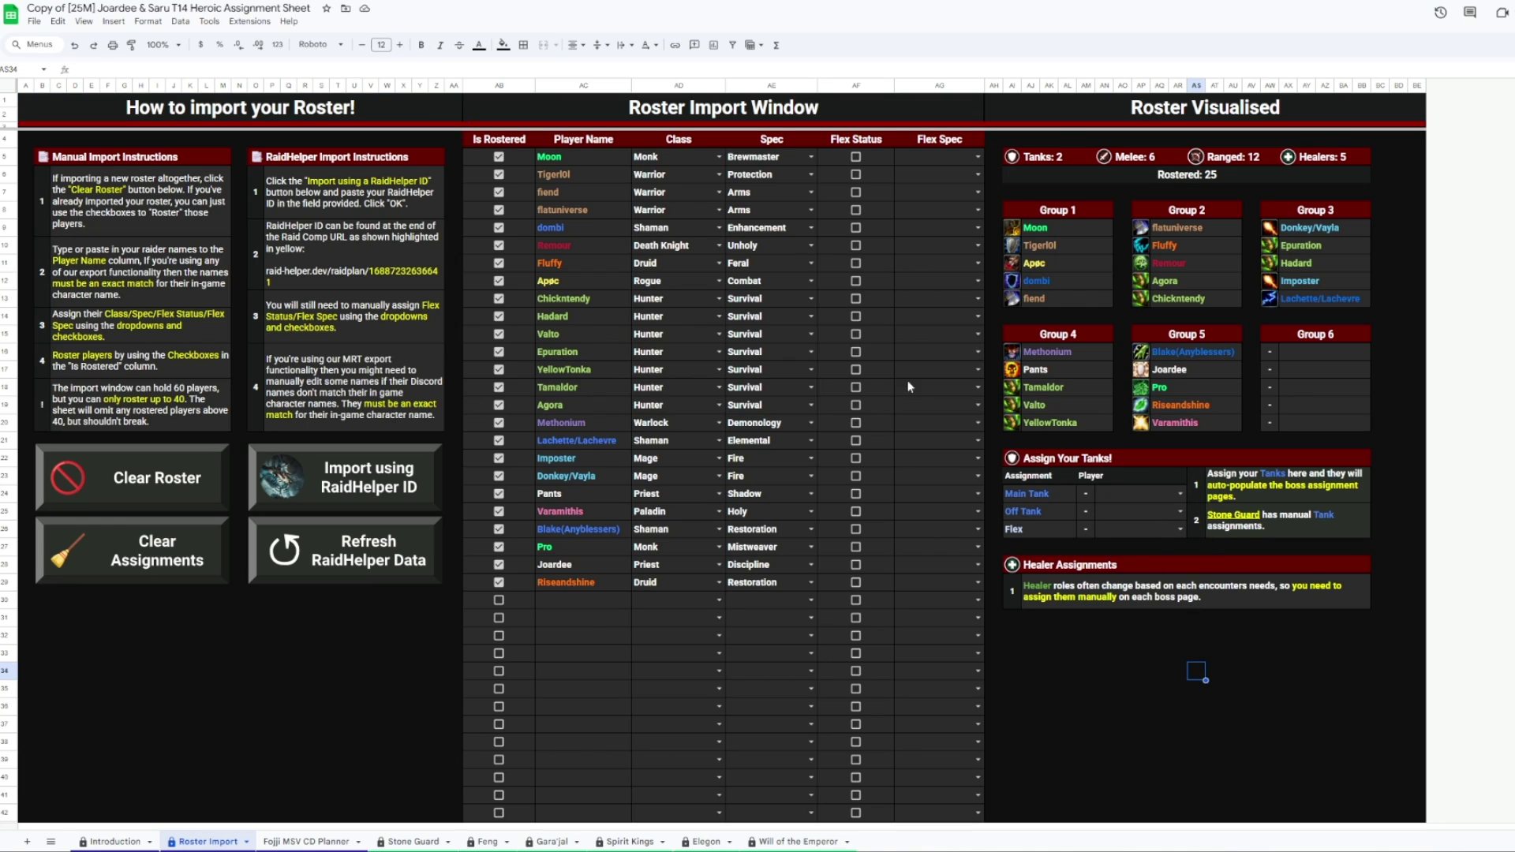
click(1181, 495)
click(1118, 513)
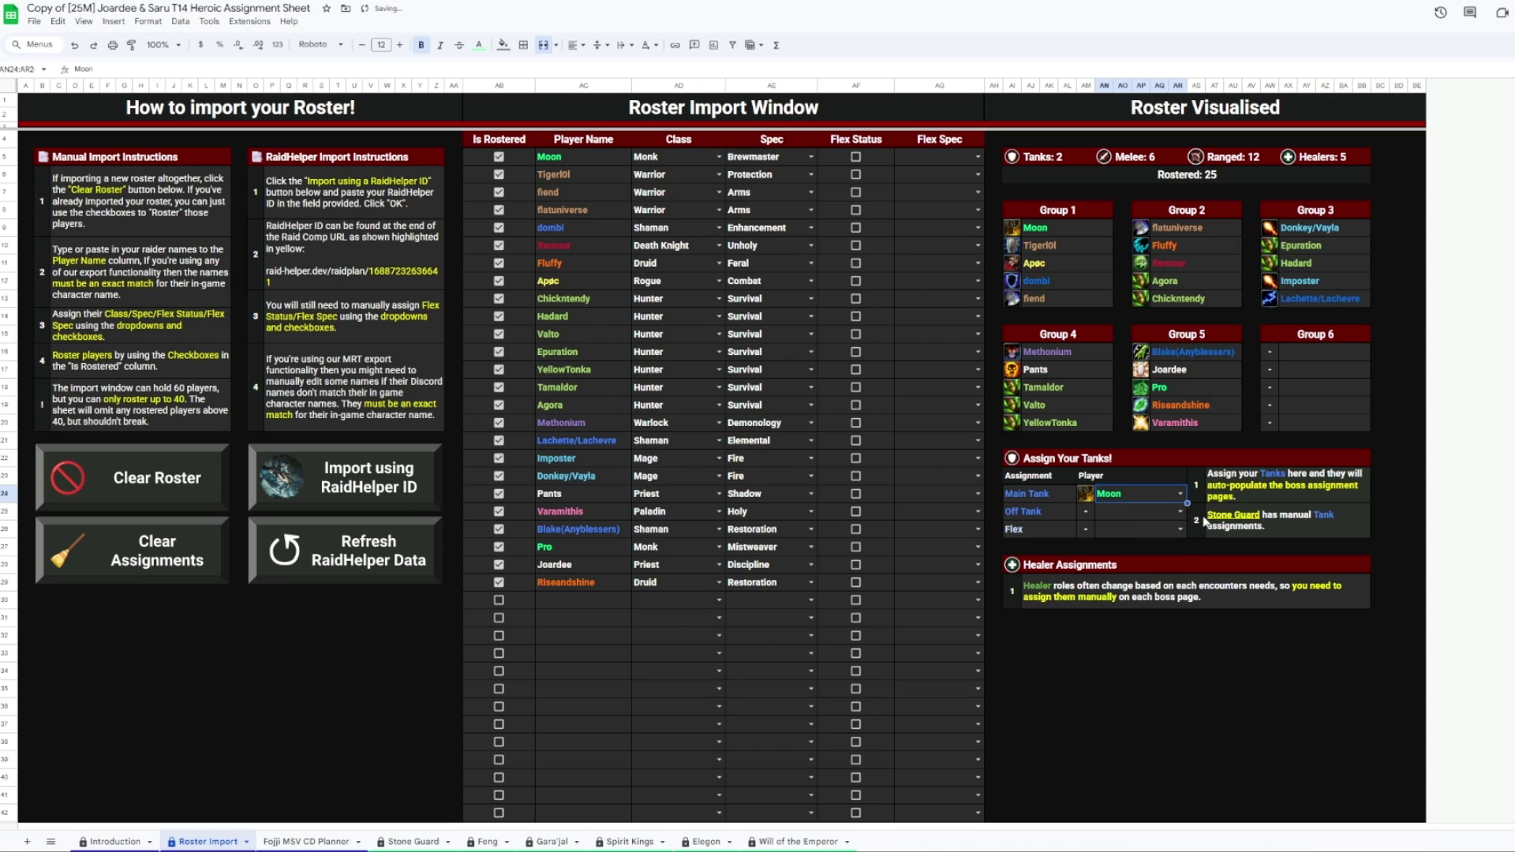
click(1181, 511)
click(1121, 545)
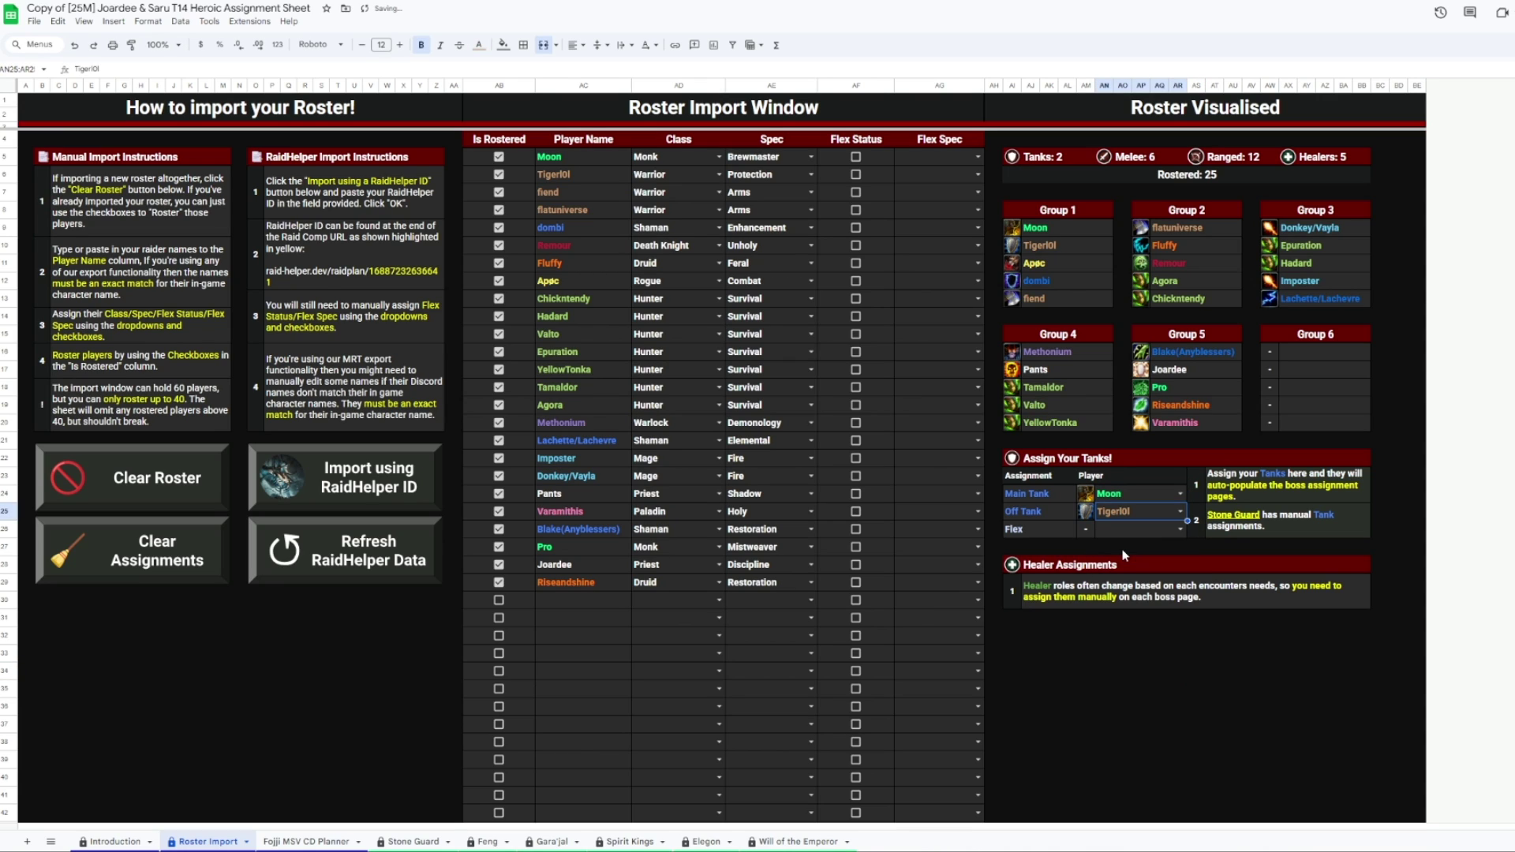
click(657, 693)
Flag the Elemental shaman as flex Restoration and the second Arms warrior as flex Protection.
click(855, 440)
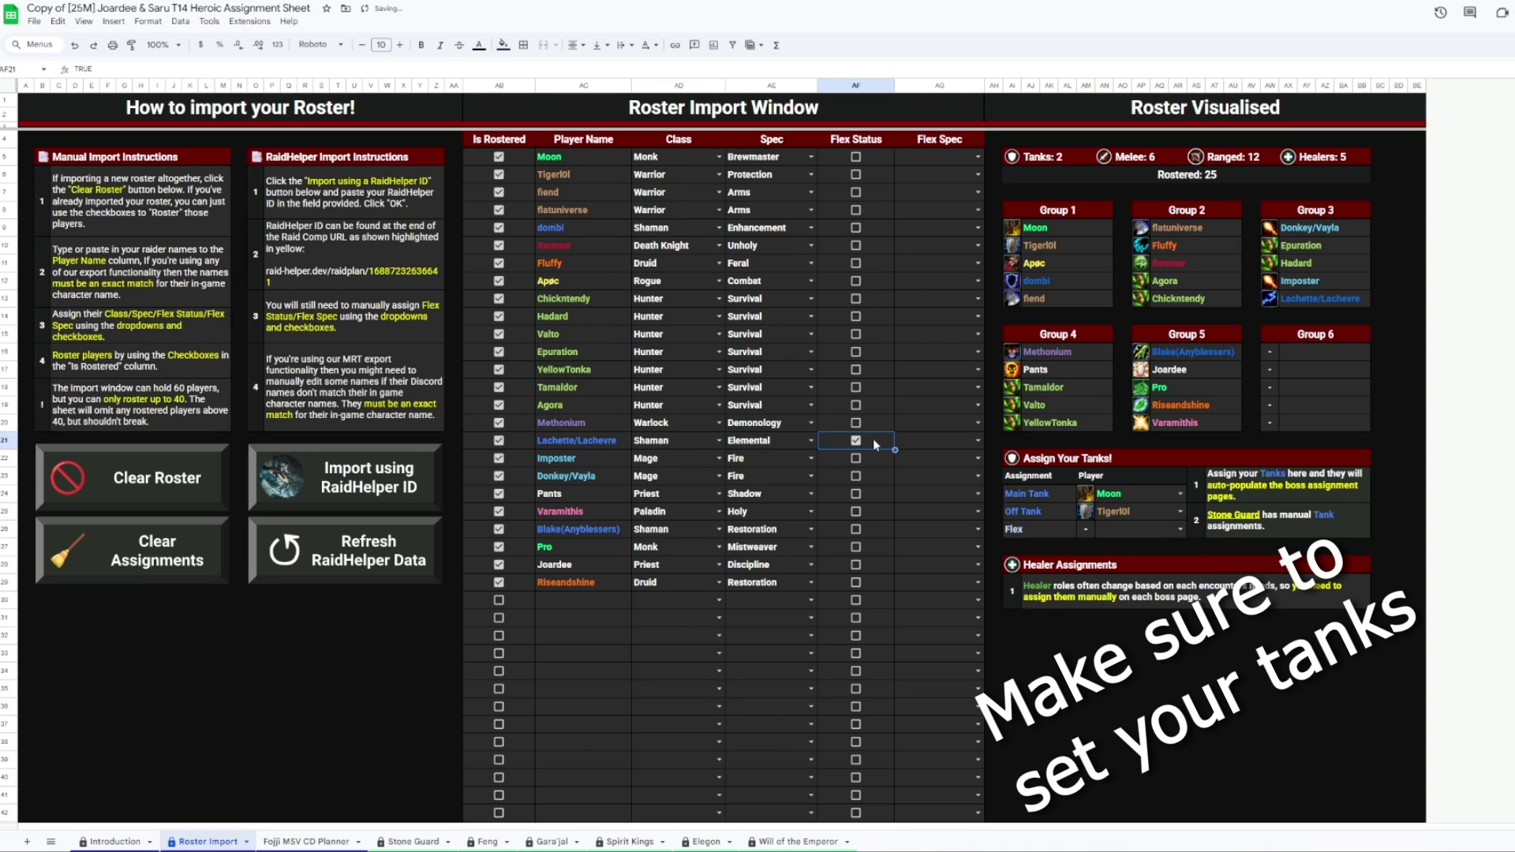
click(979, 440)
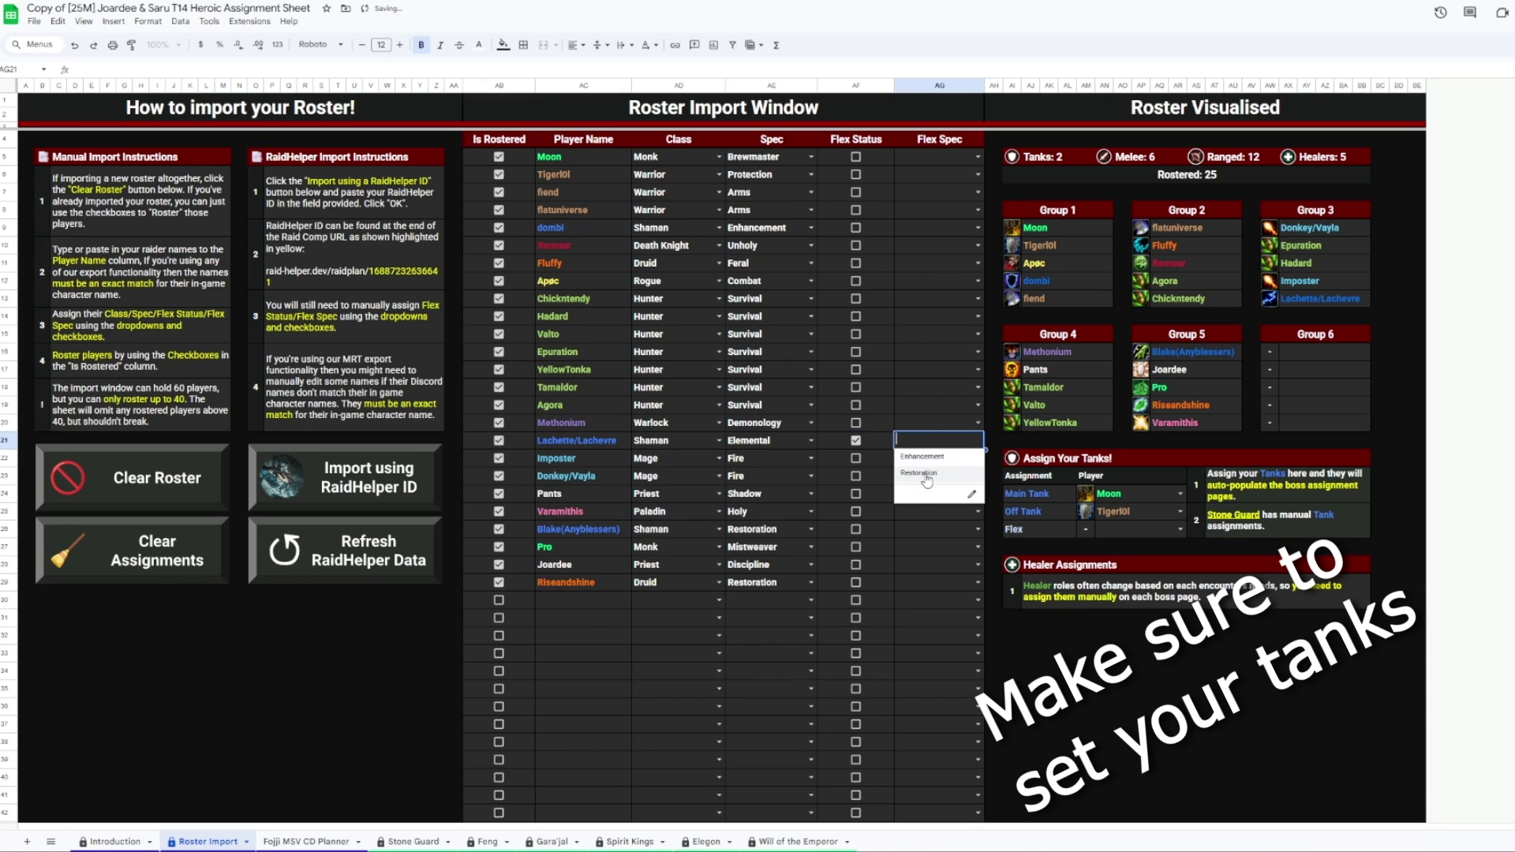
click(932, 462)
click(912, 400)
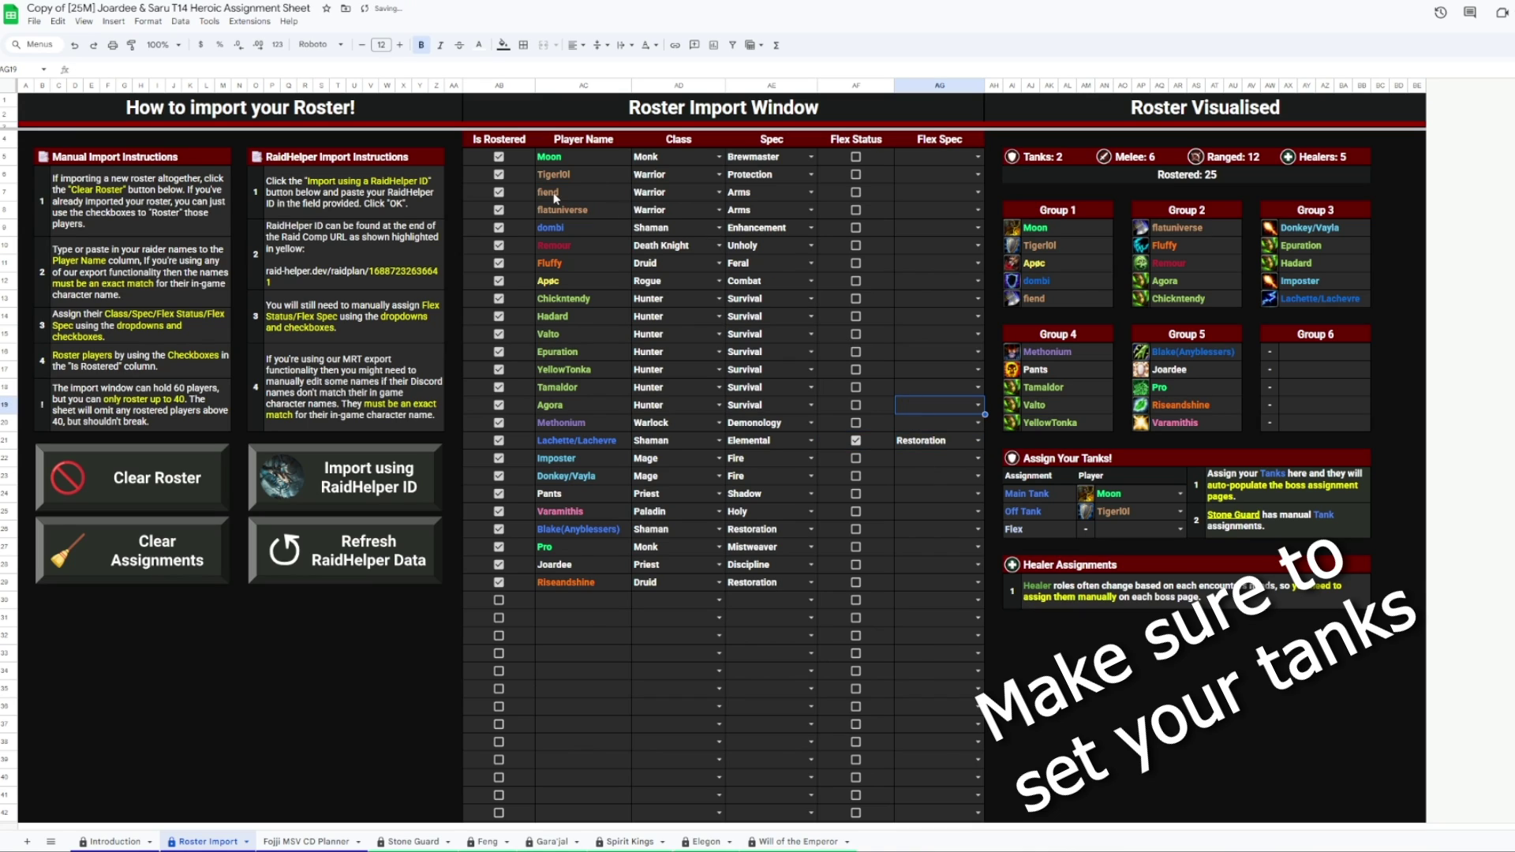
click(856, 210)
click(979, 210)
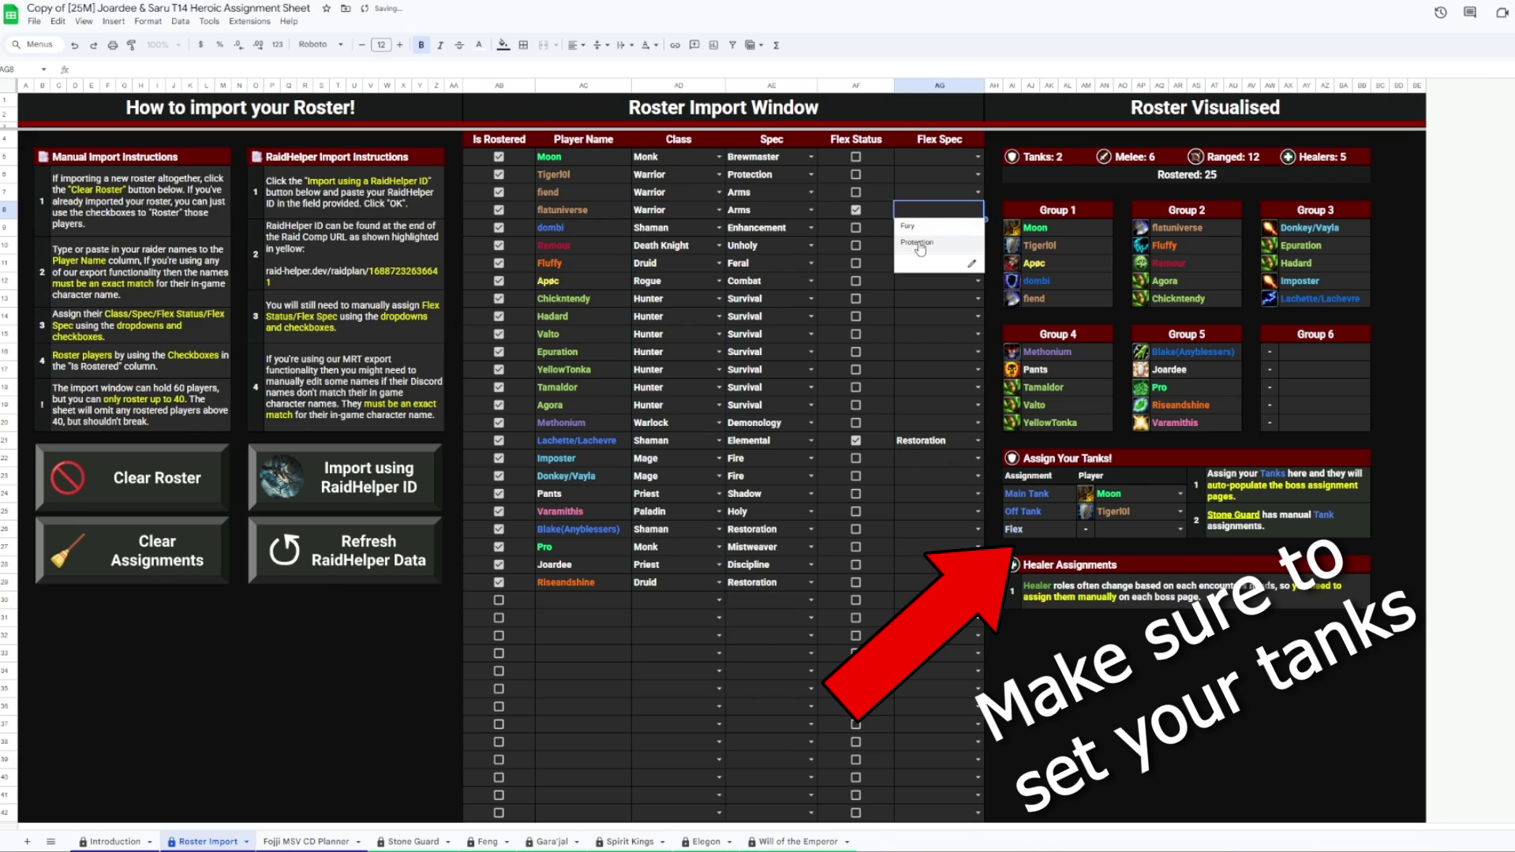
click(918, 243)
click(940, 246)
Put the flex Protection warrior in the Flex tank slot.
click(1153, 529)
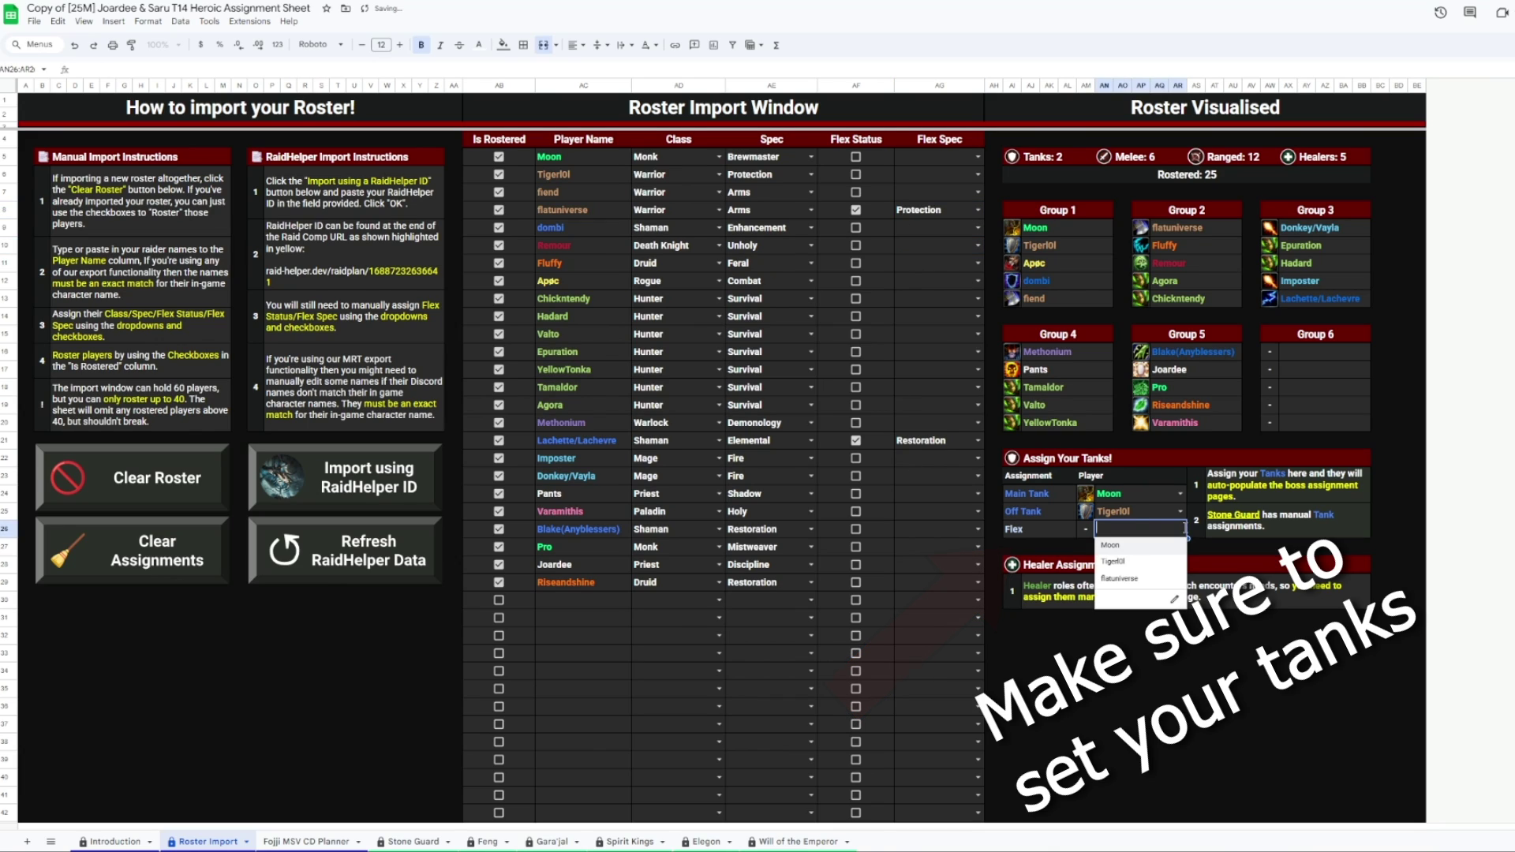
click(1124, 588)
click(1122, 675)
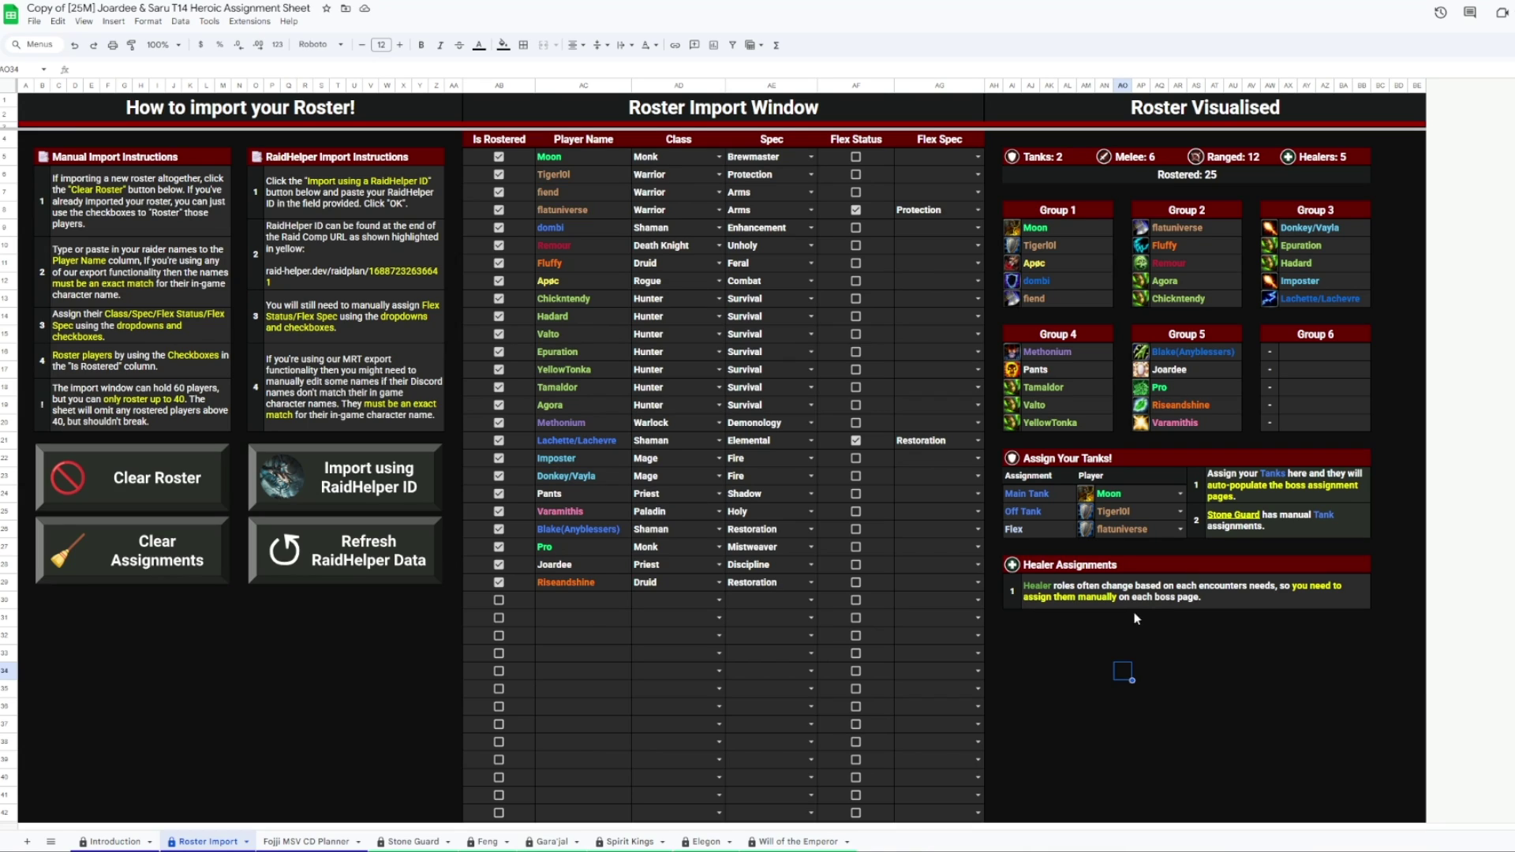
click(997, 614)
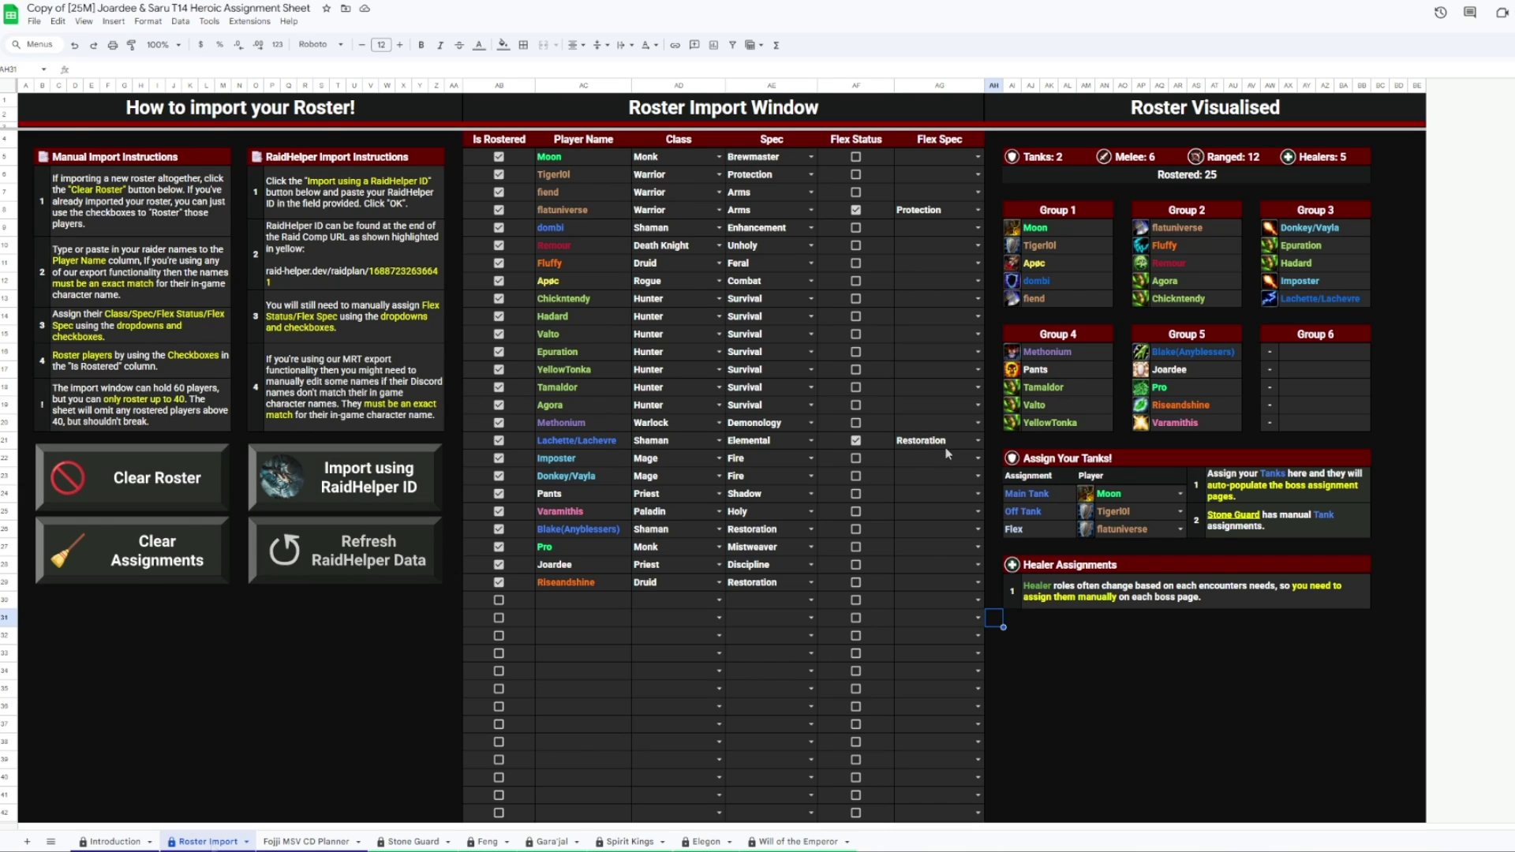
Switch to the Fojji MSV CD Planner tab to see the Stone Guard cooldowns.
click(325, 843)
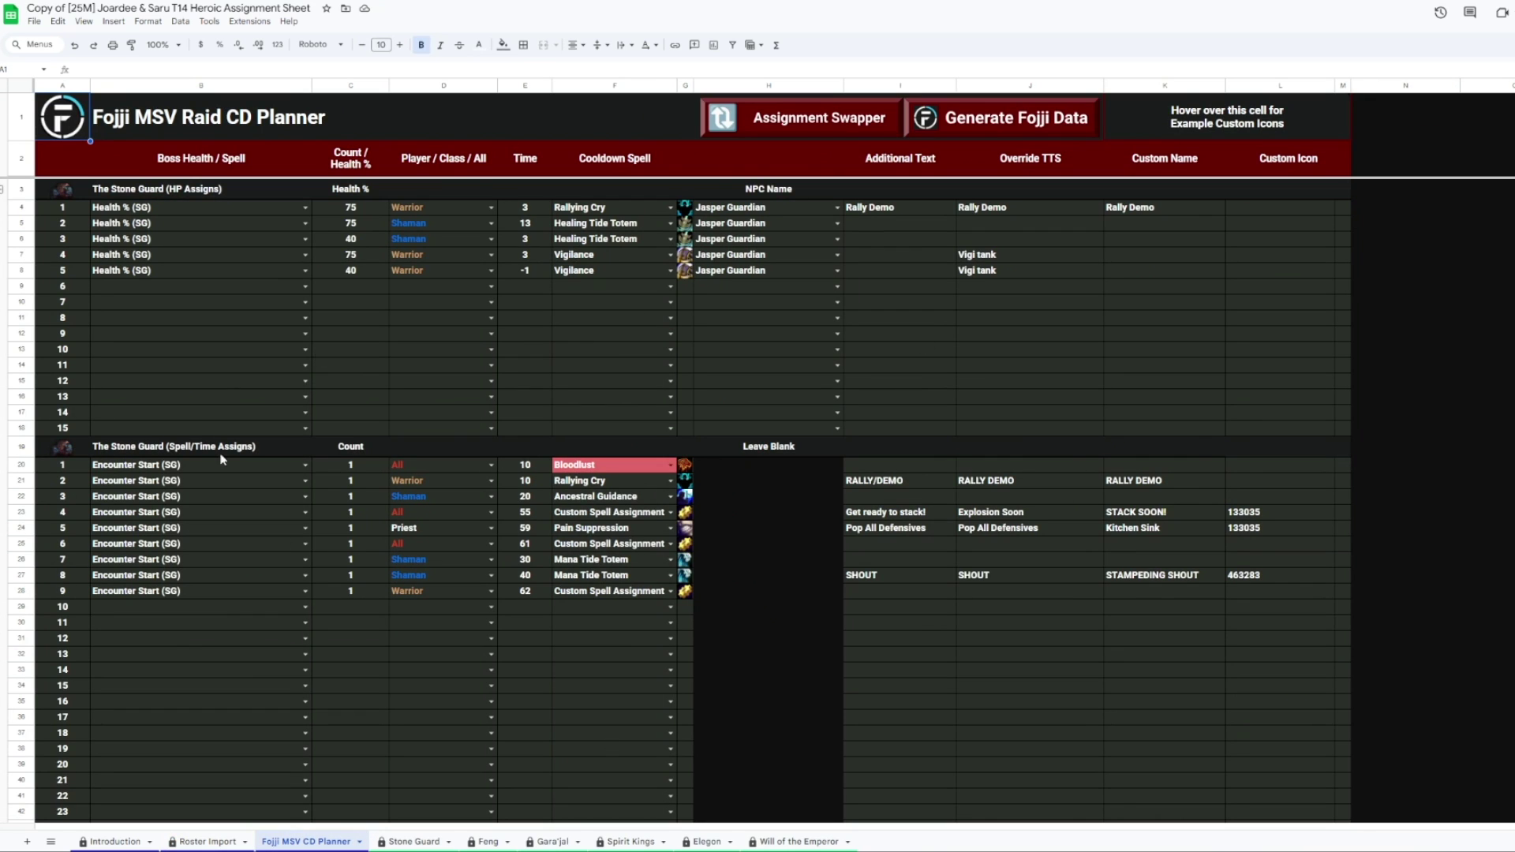
Open the Stone Guard sheet and review its assignments, including the Lane 1 Left Team players.
click(414, 843)
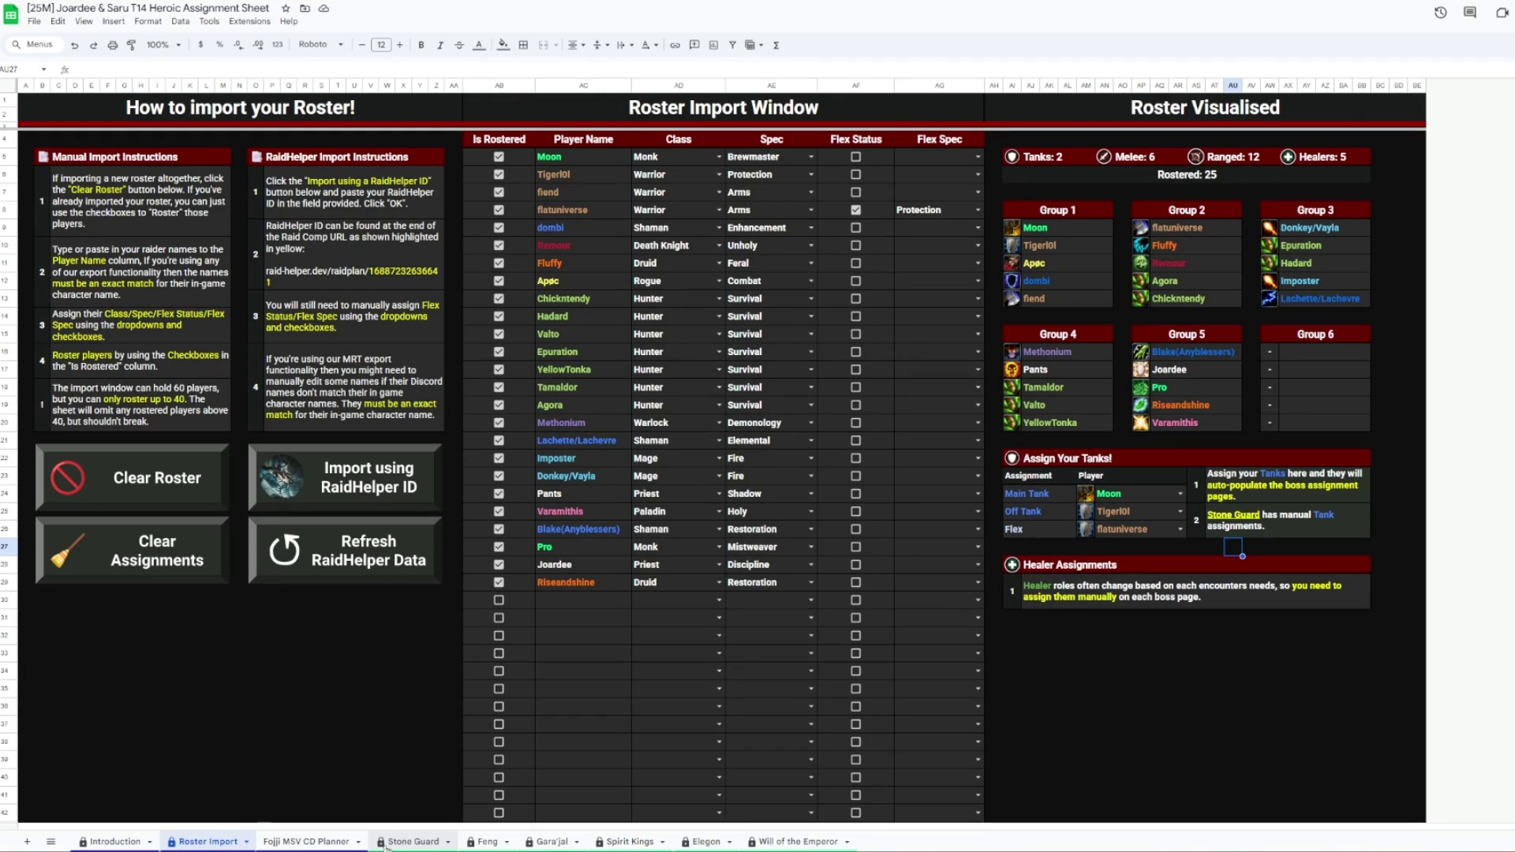
click(437, 843)
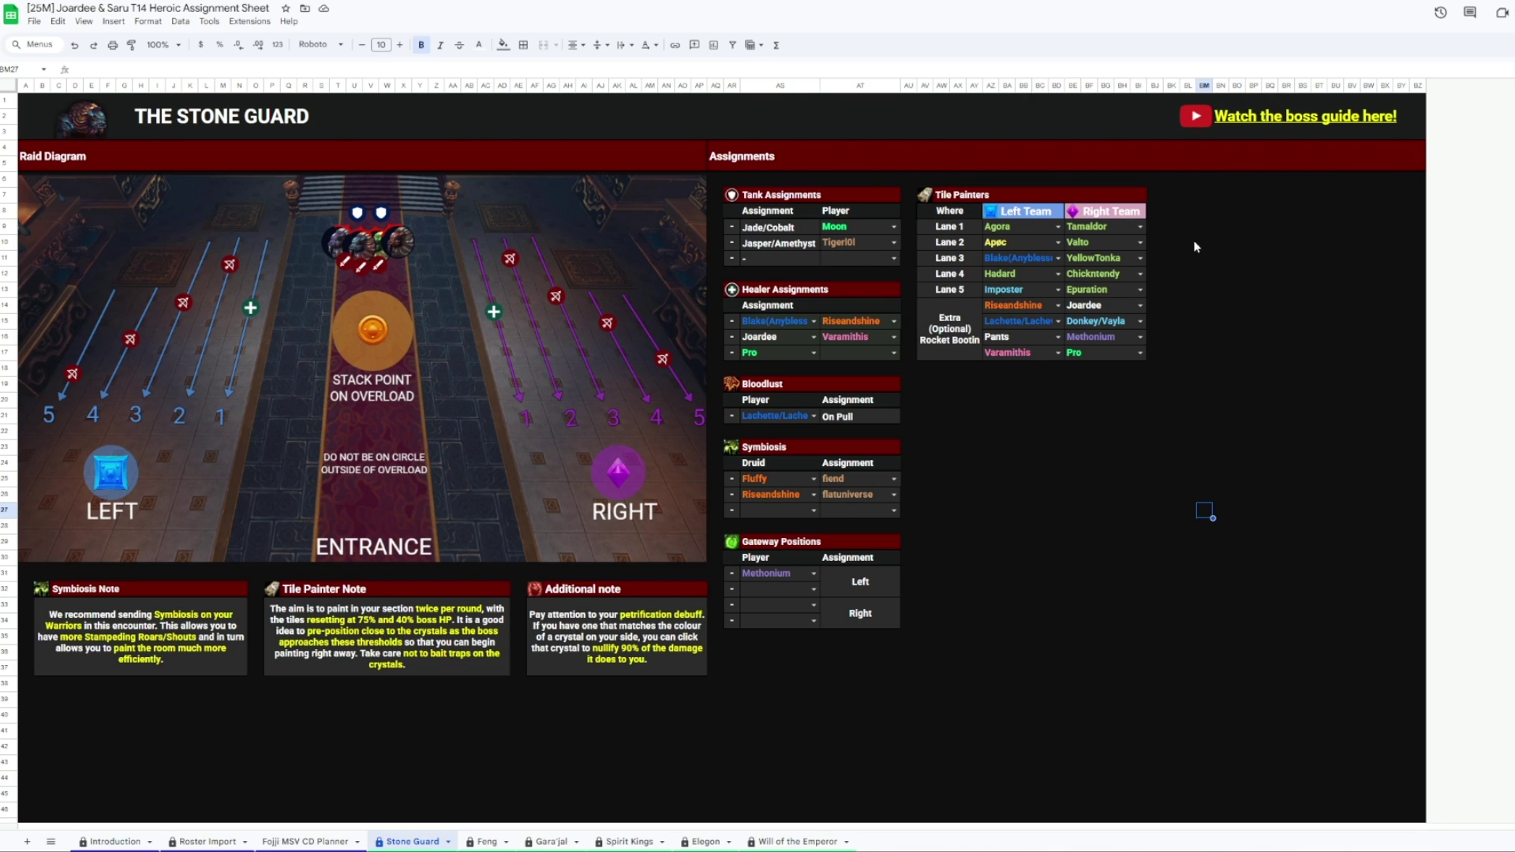
drag(908, 368, 1129, 392)
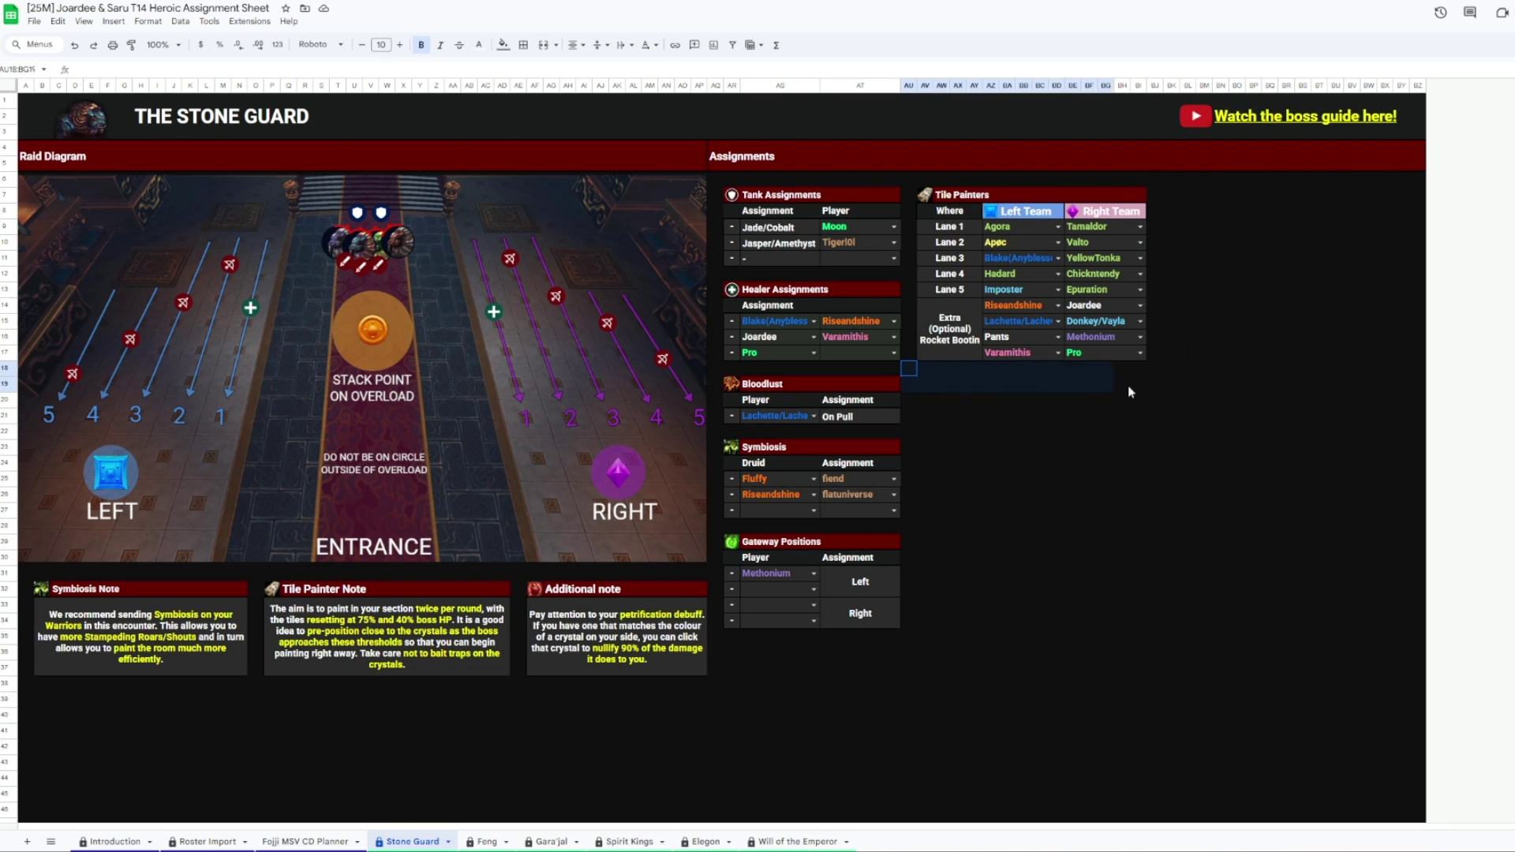
click(1172, 384)
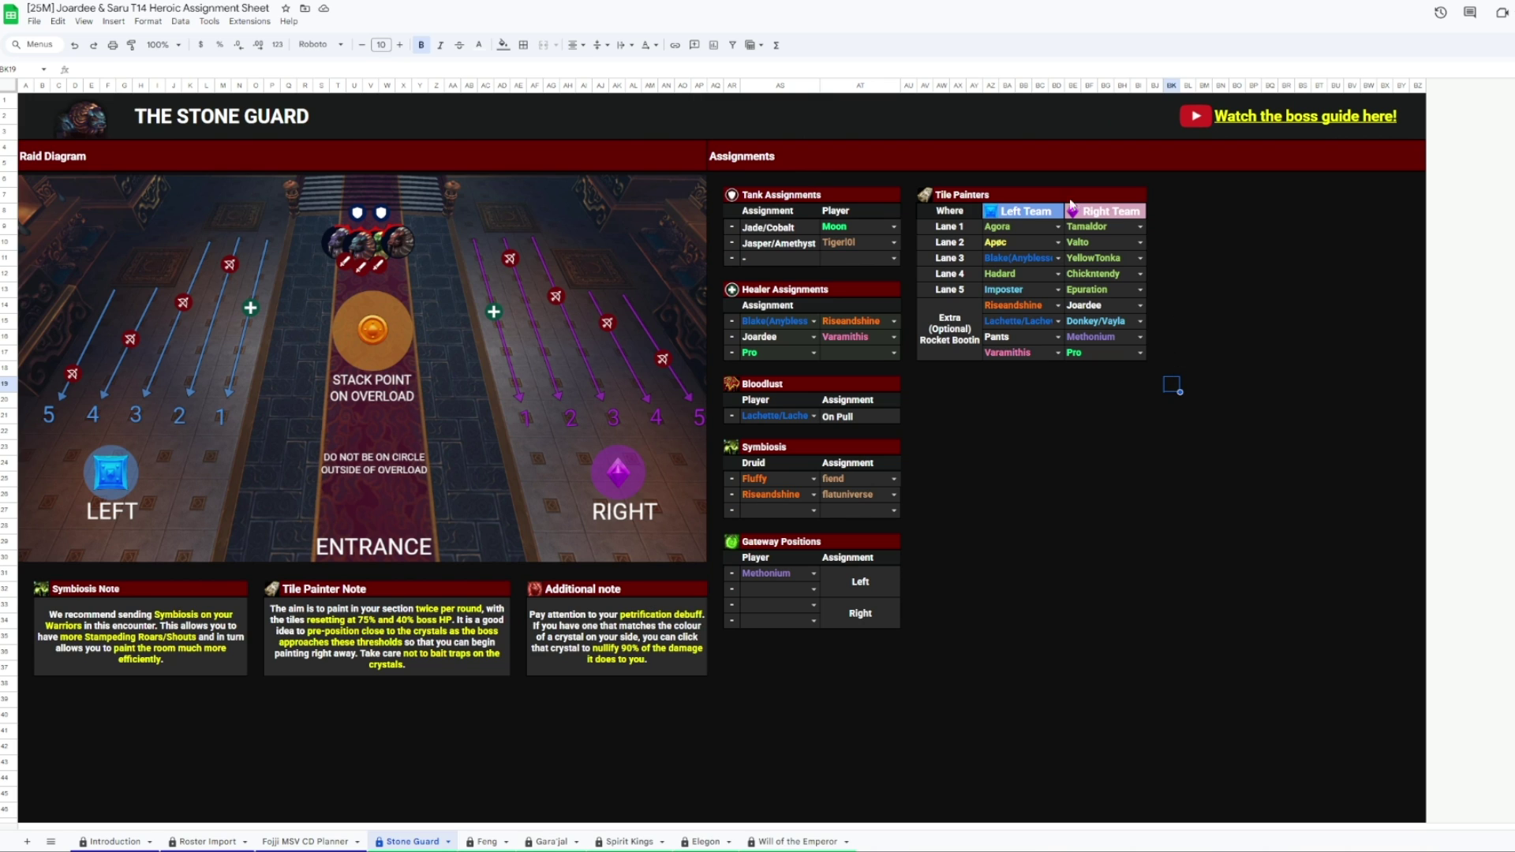
click(1057, 228)
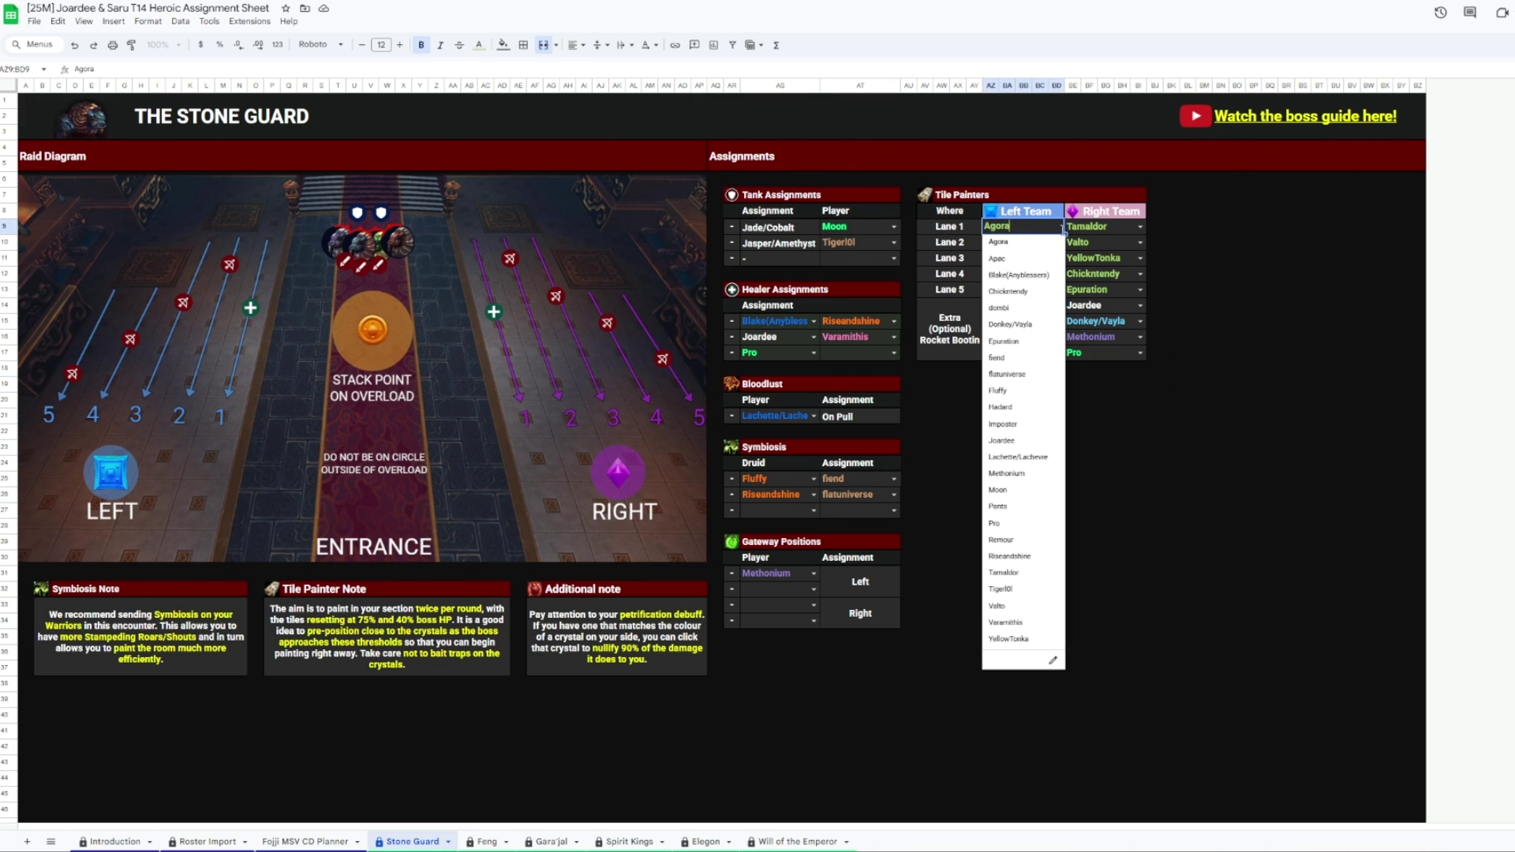
Look over the Feng boss page, then return to the Fojji MSV CD Planner tab.
click(487, 842)
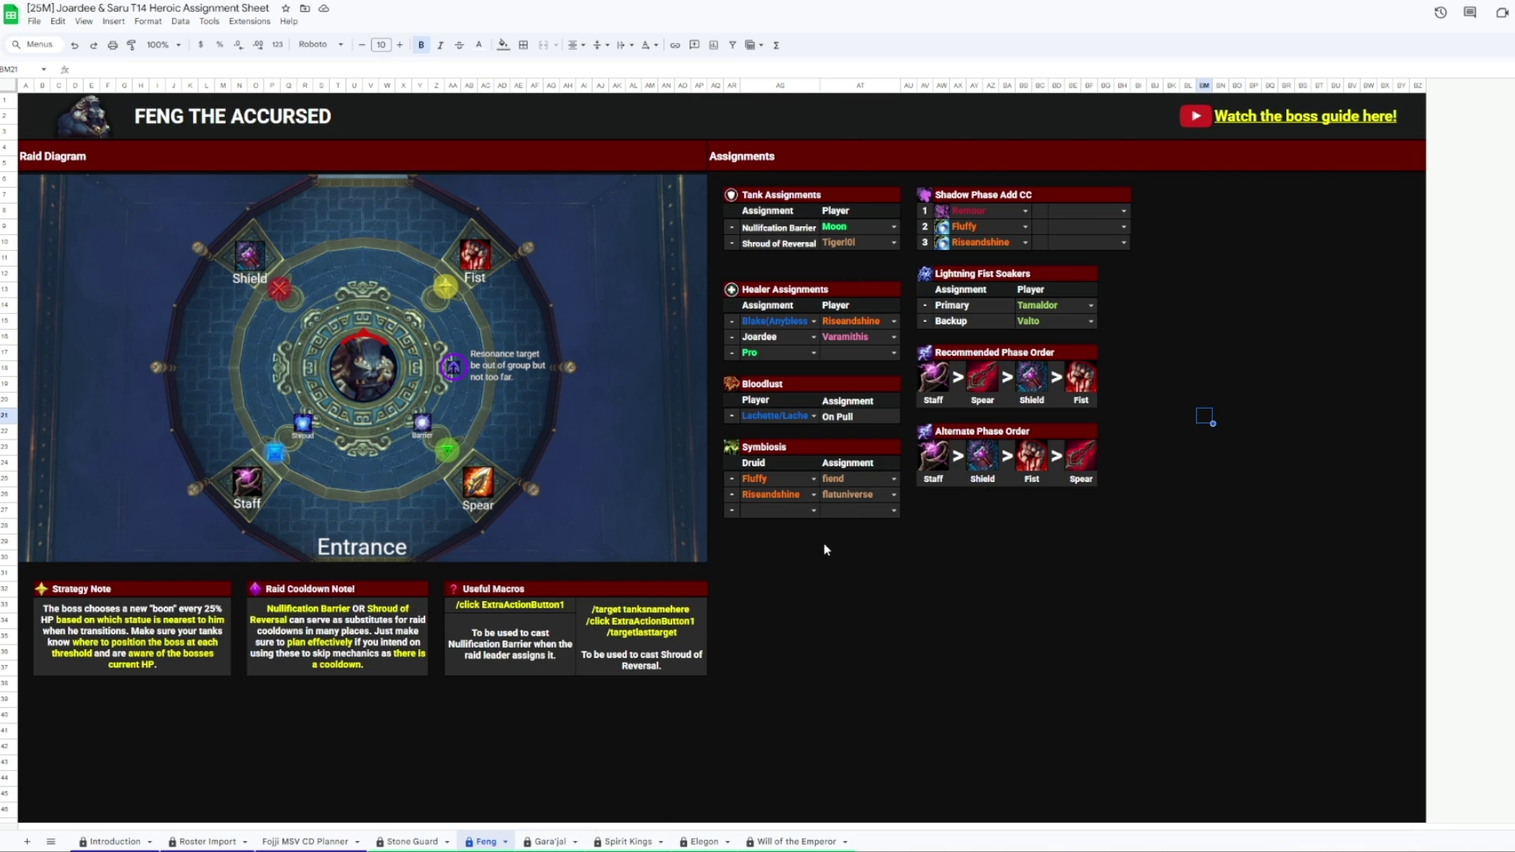
drag(926, 510, 1099, 521)
click(1123, 558)
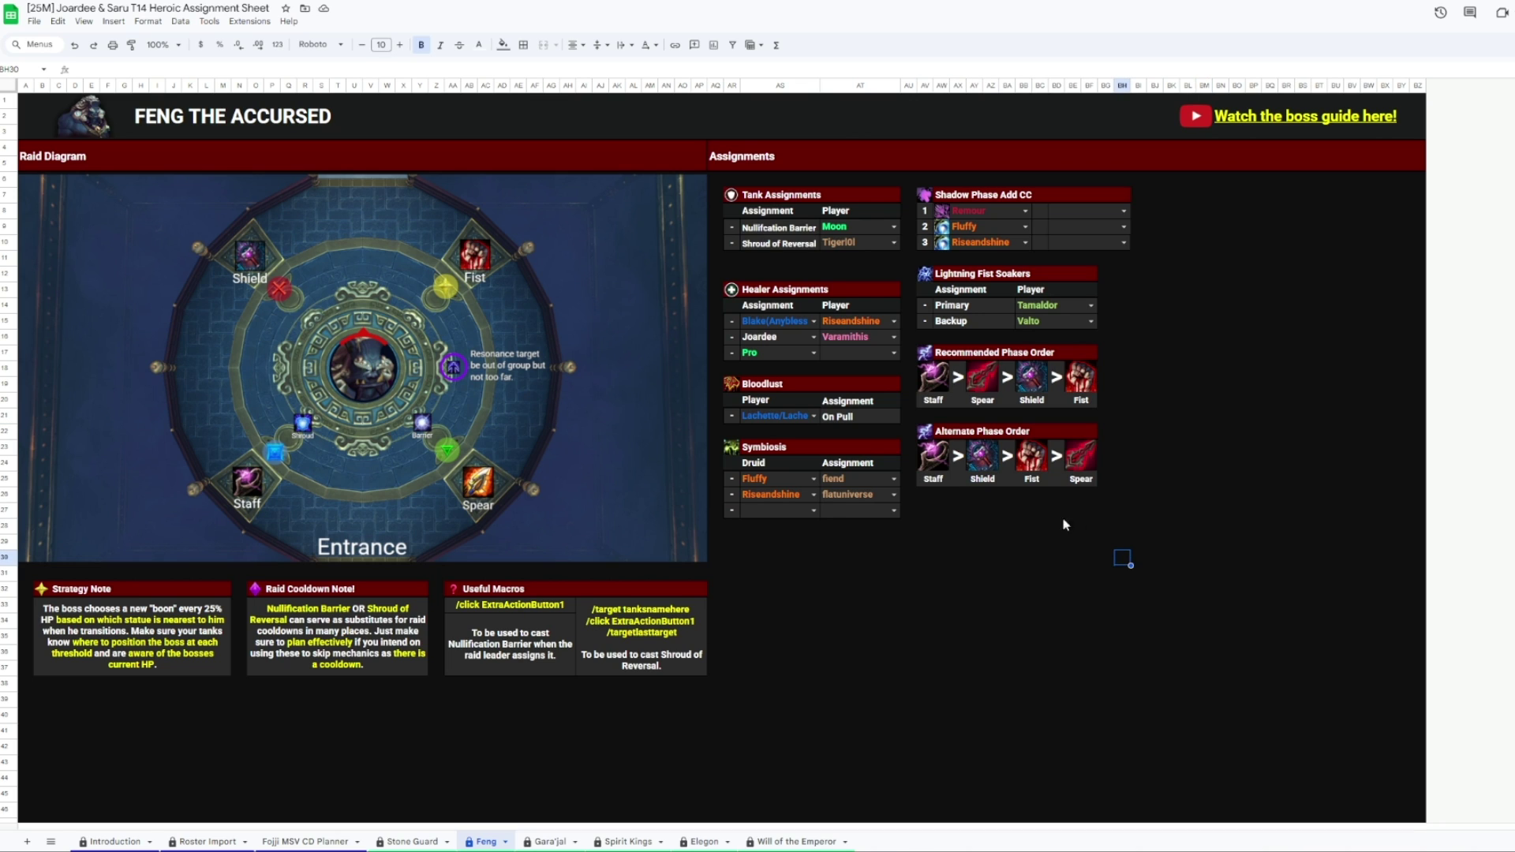
click(323, 843)
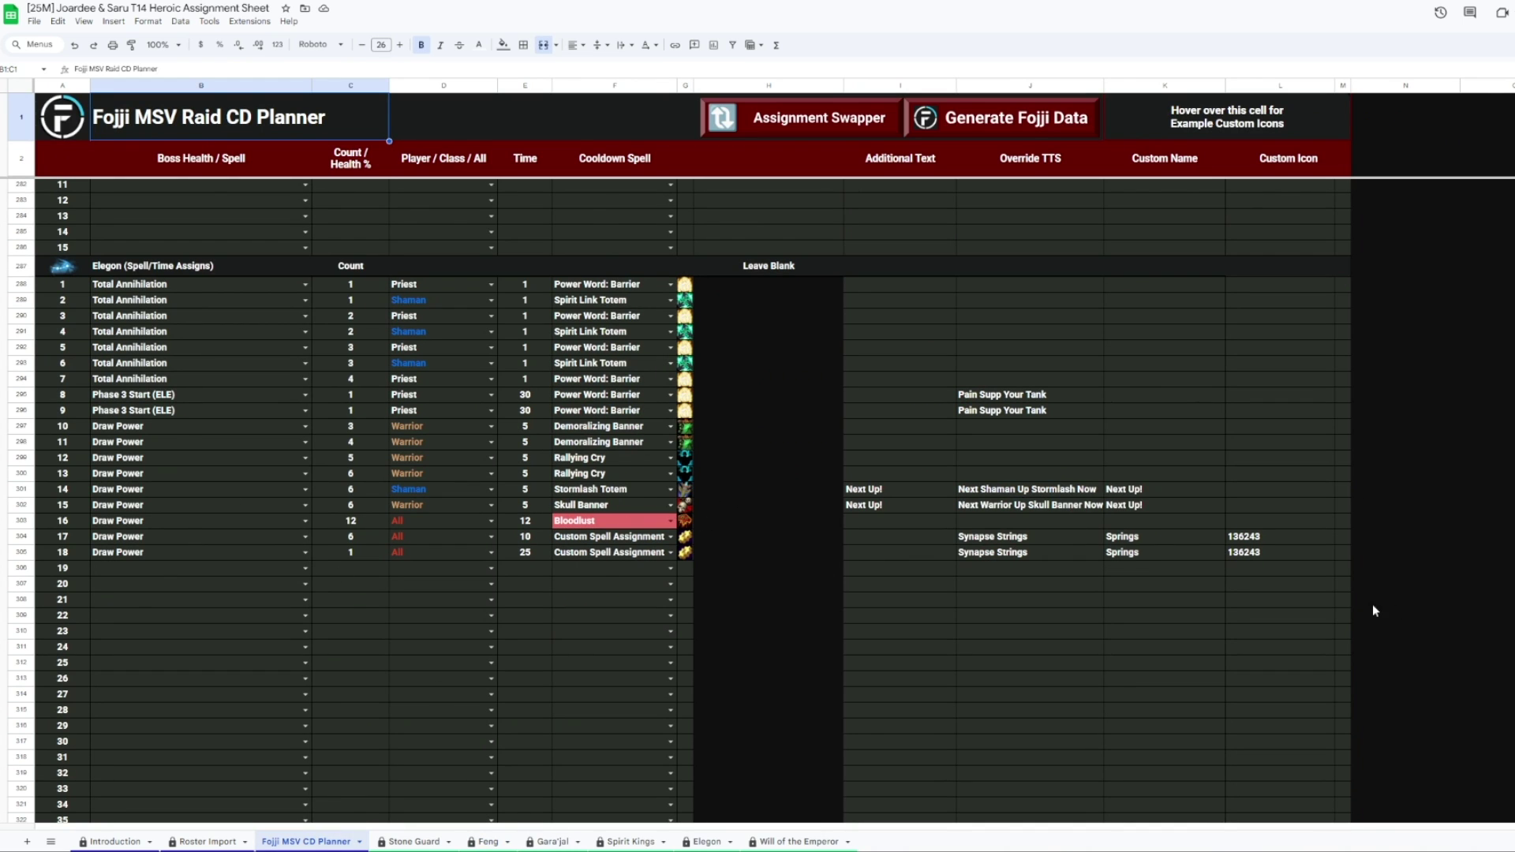
Review the planner's Rallying Cry and Vigilance rows, with Vigilance targeting the Jasper Guardian.
scroll(1371, 603, up, 20)
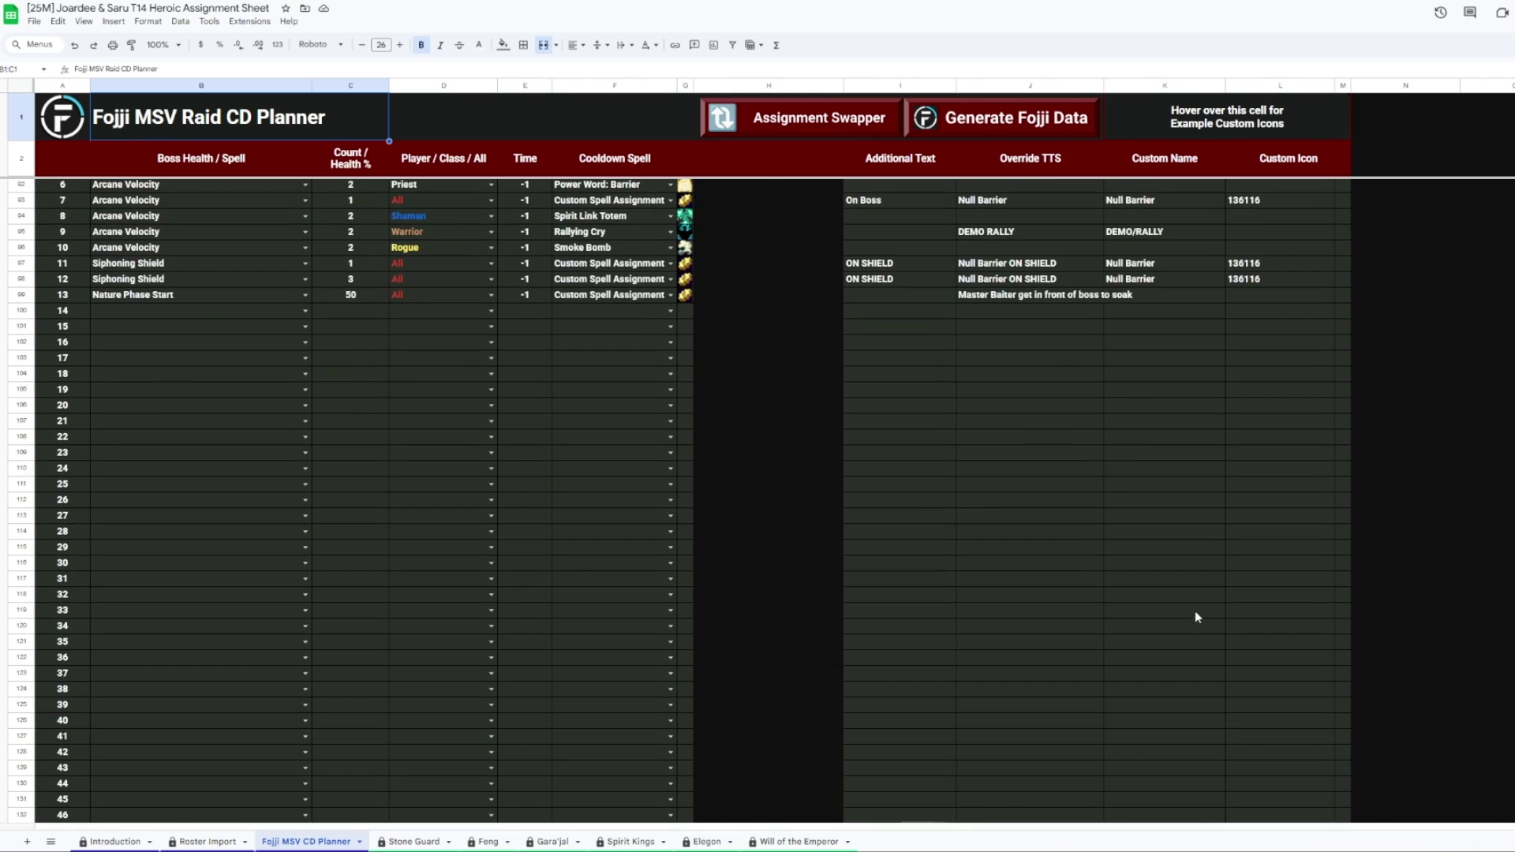
scroll(1195, 611, up, 15)
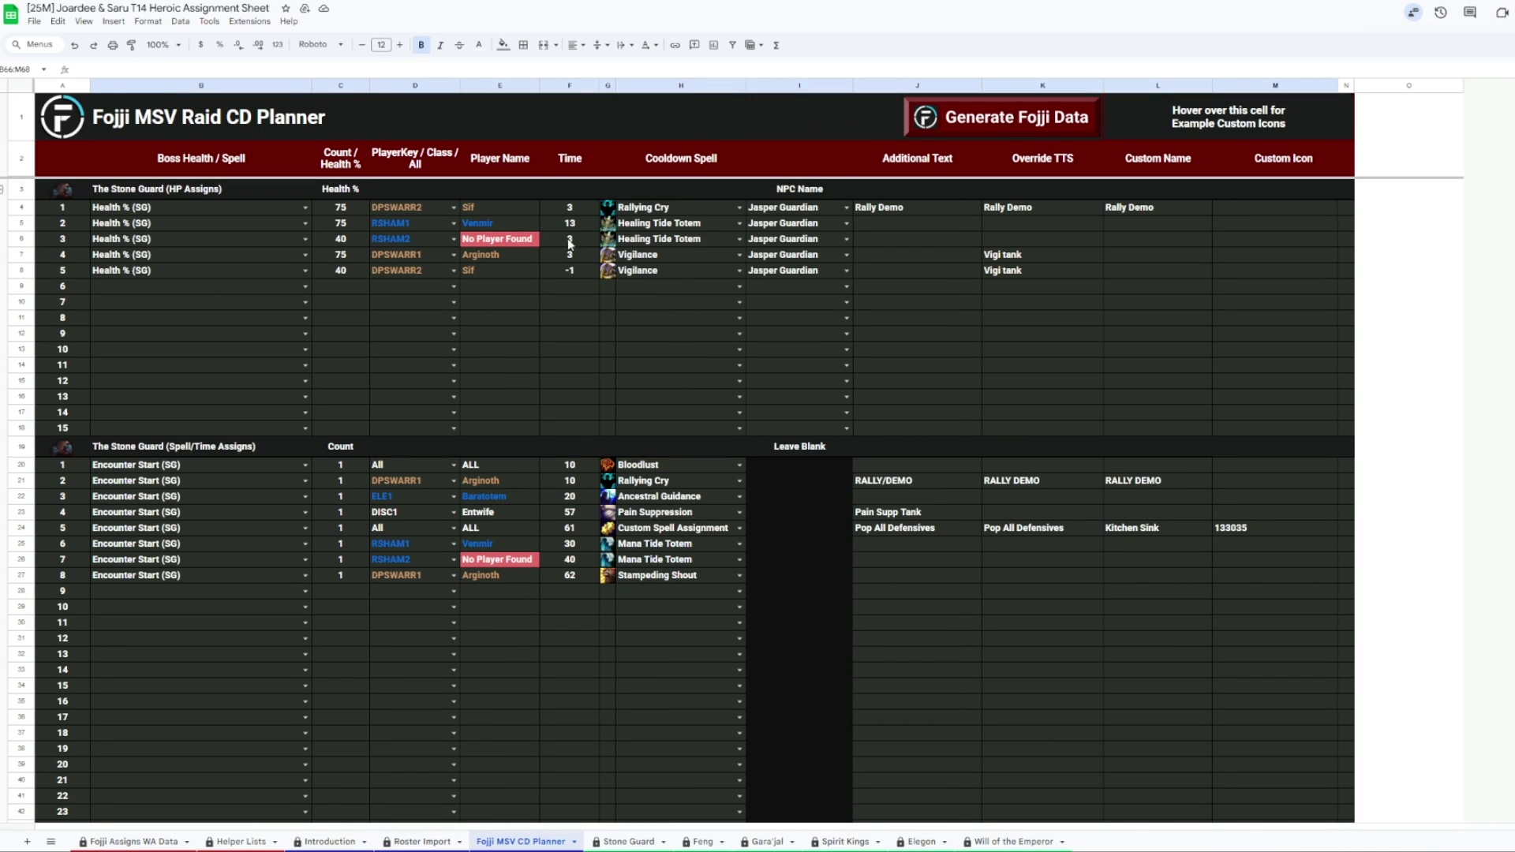
drag(694, 207, 430, 207)
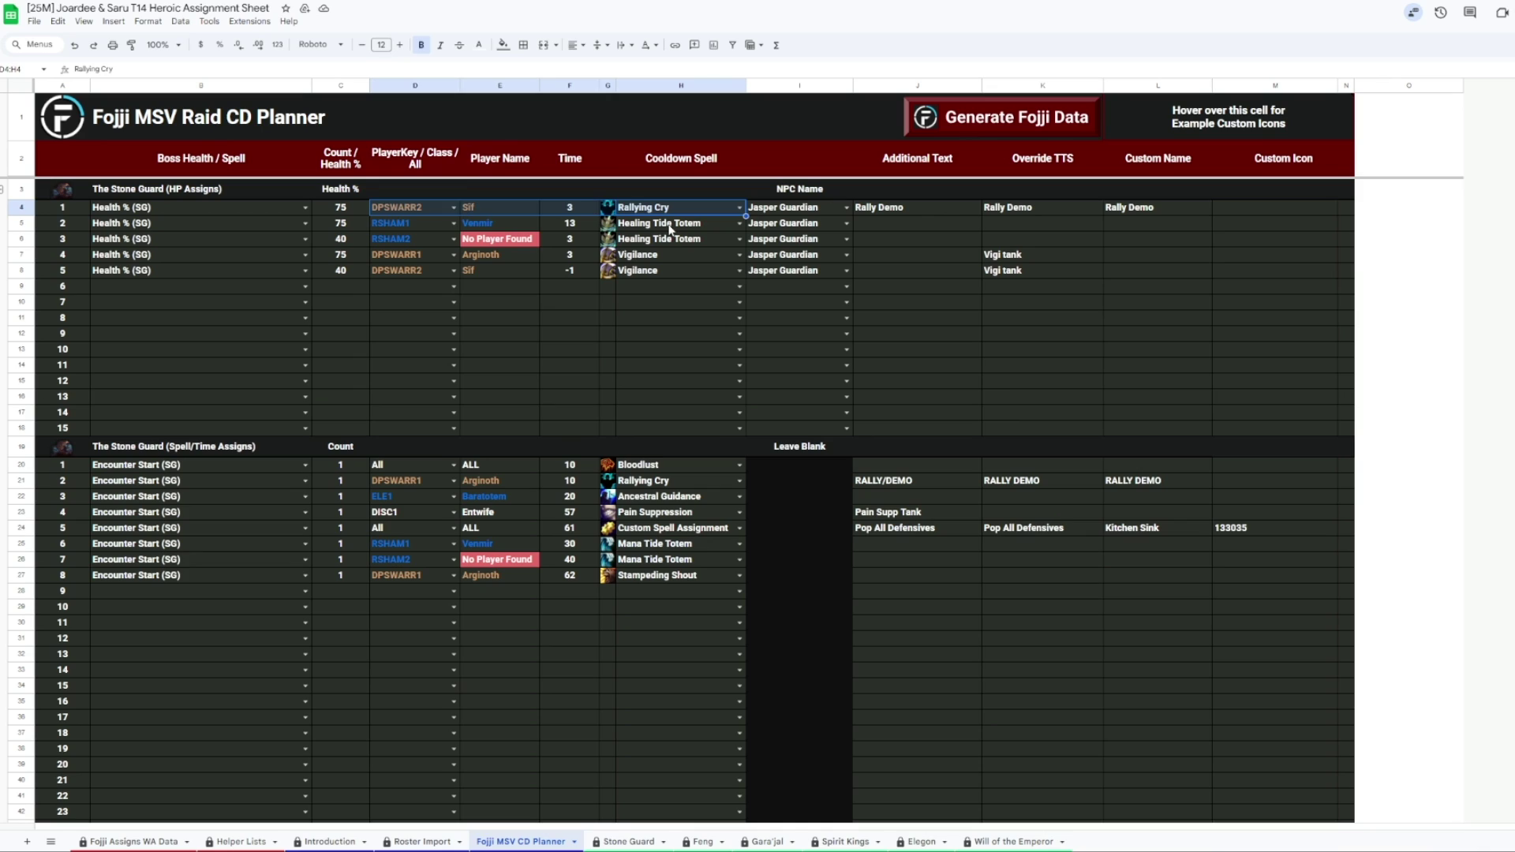
click(672, 267)
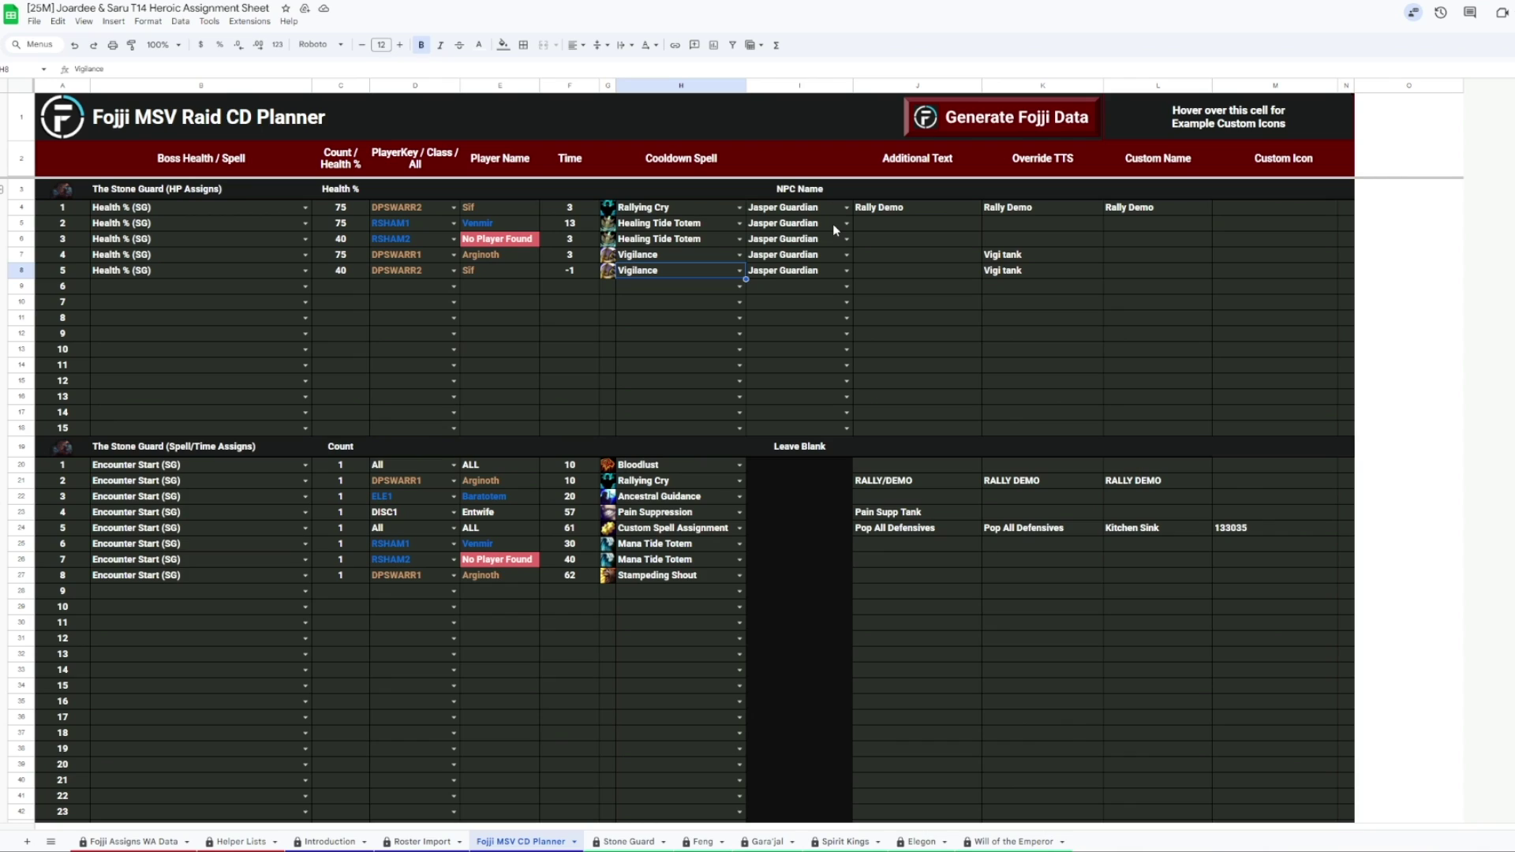
drag(683, 270, 401, 272)
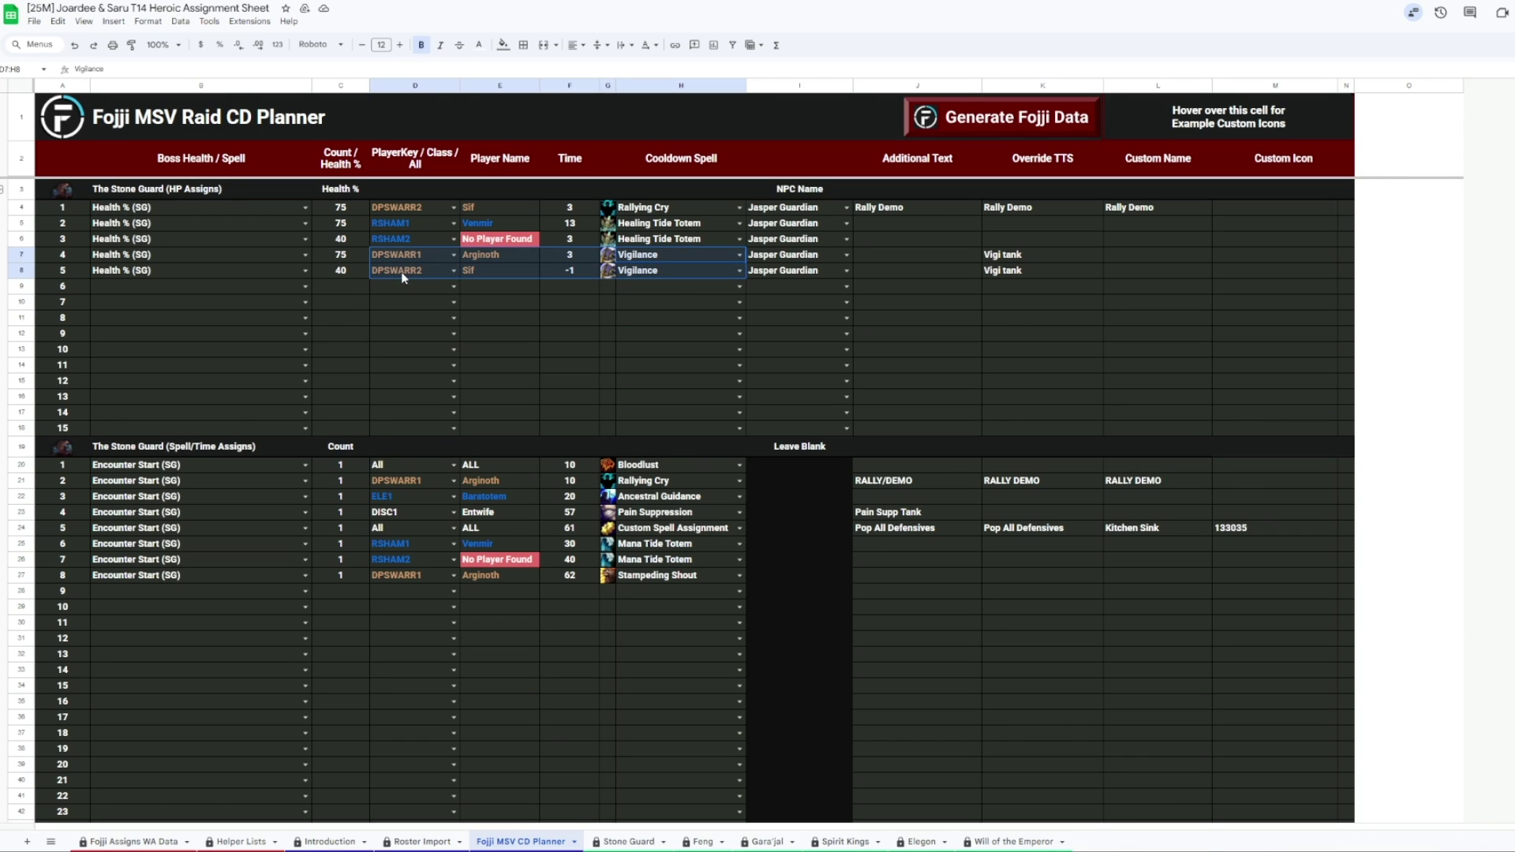
click(594, 291)
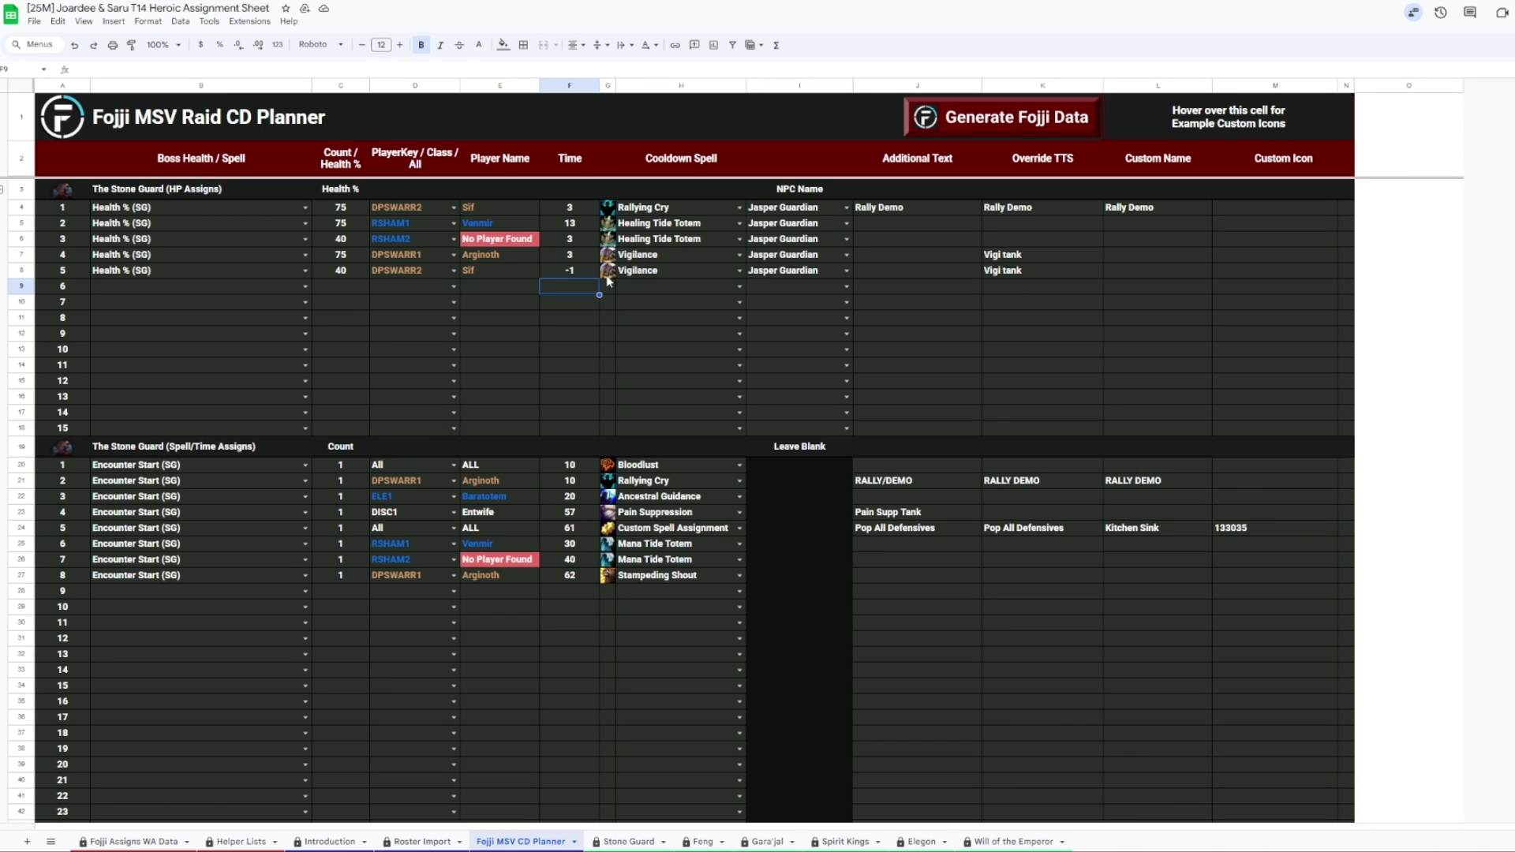
click(653, 271)
click(778, 271)
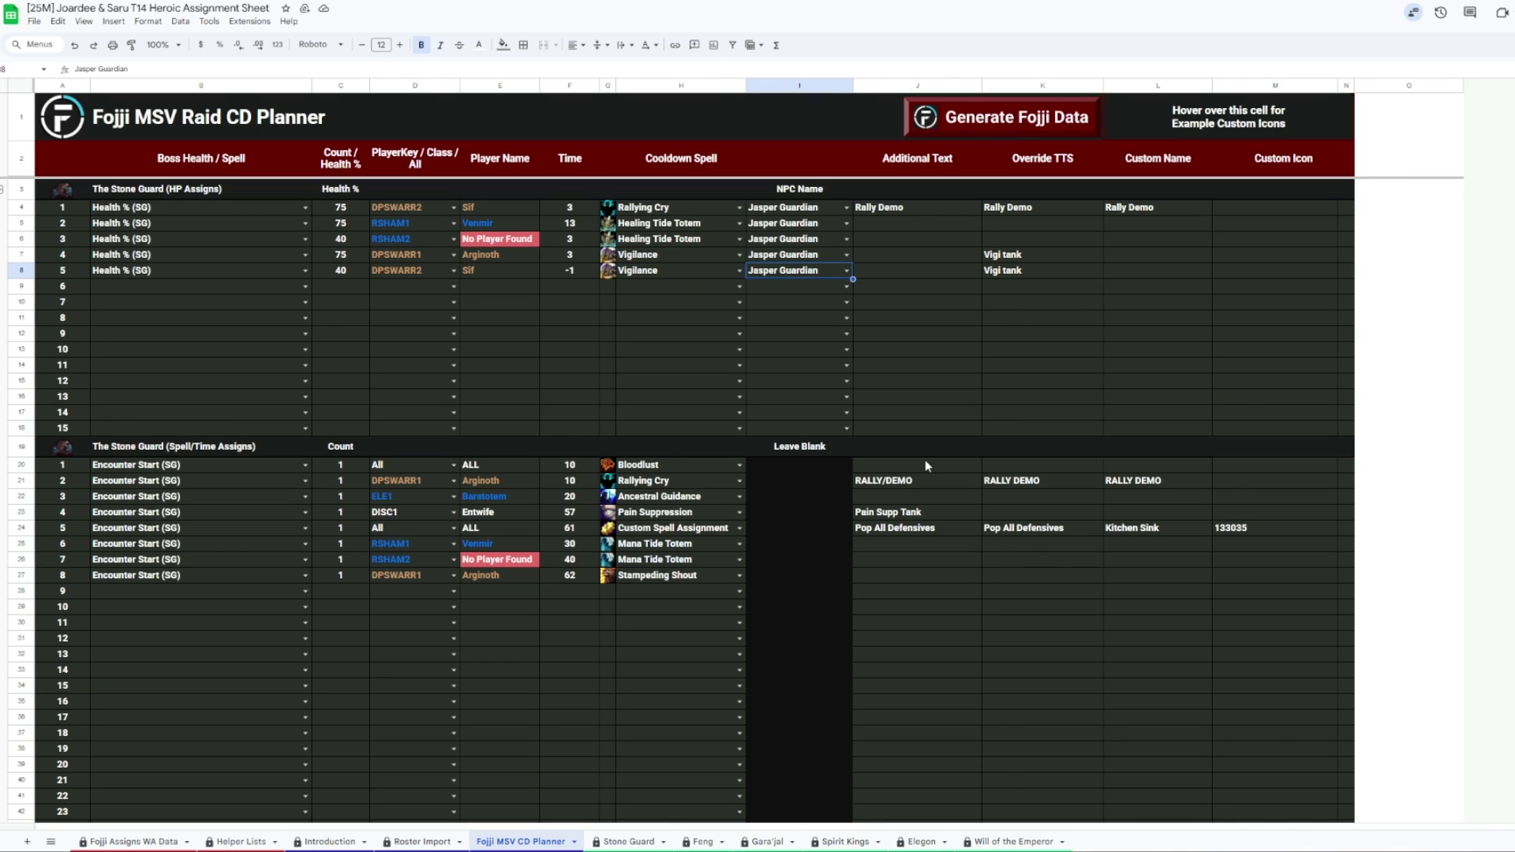
Check the 61-second 'Pop All Defensives' entry and run Generate Fojji Data.
drag(1236, 537, 371, 529)
scroll(578, 508, down, 3)
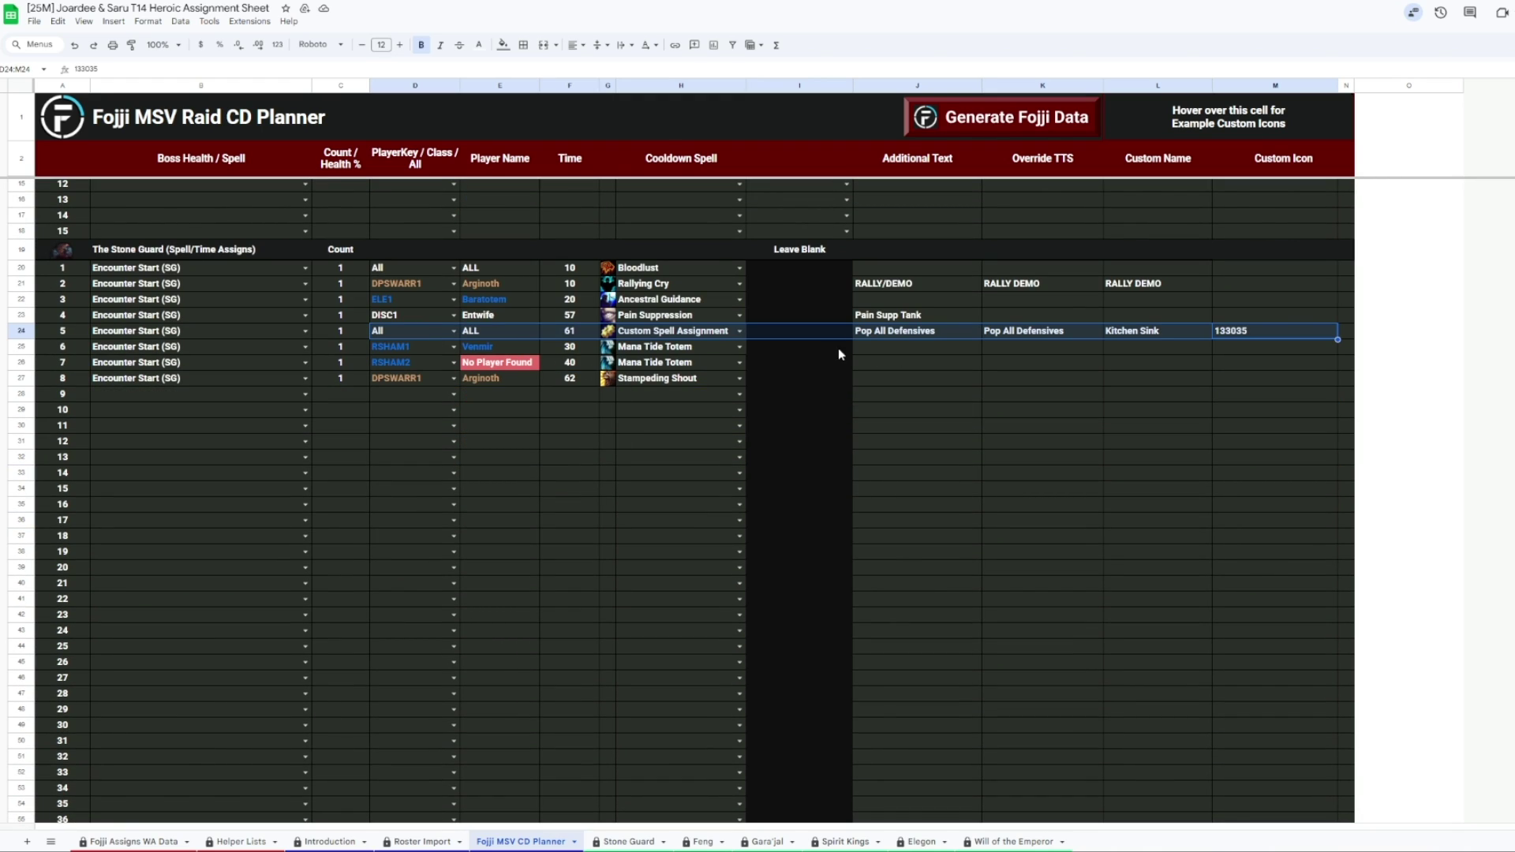
click(1010, 335)
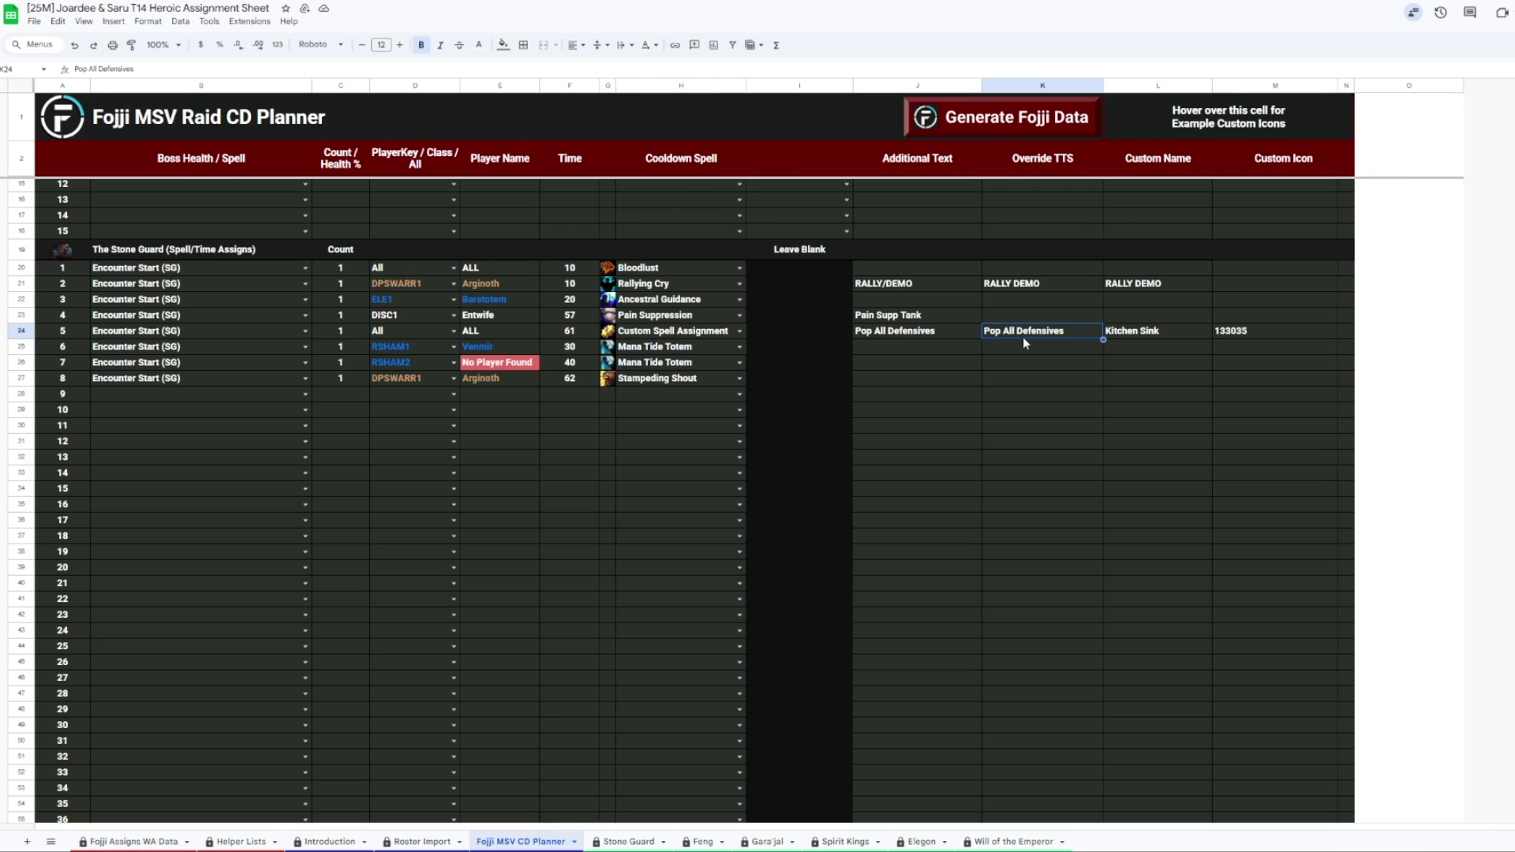
click(575, 335)
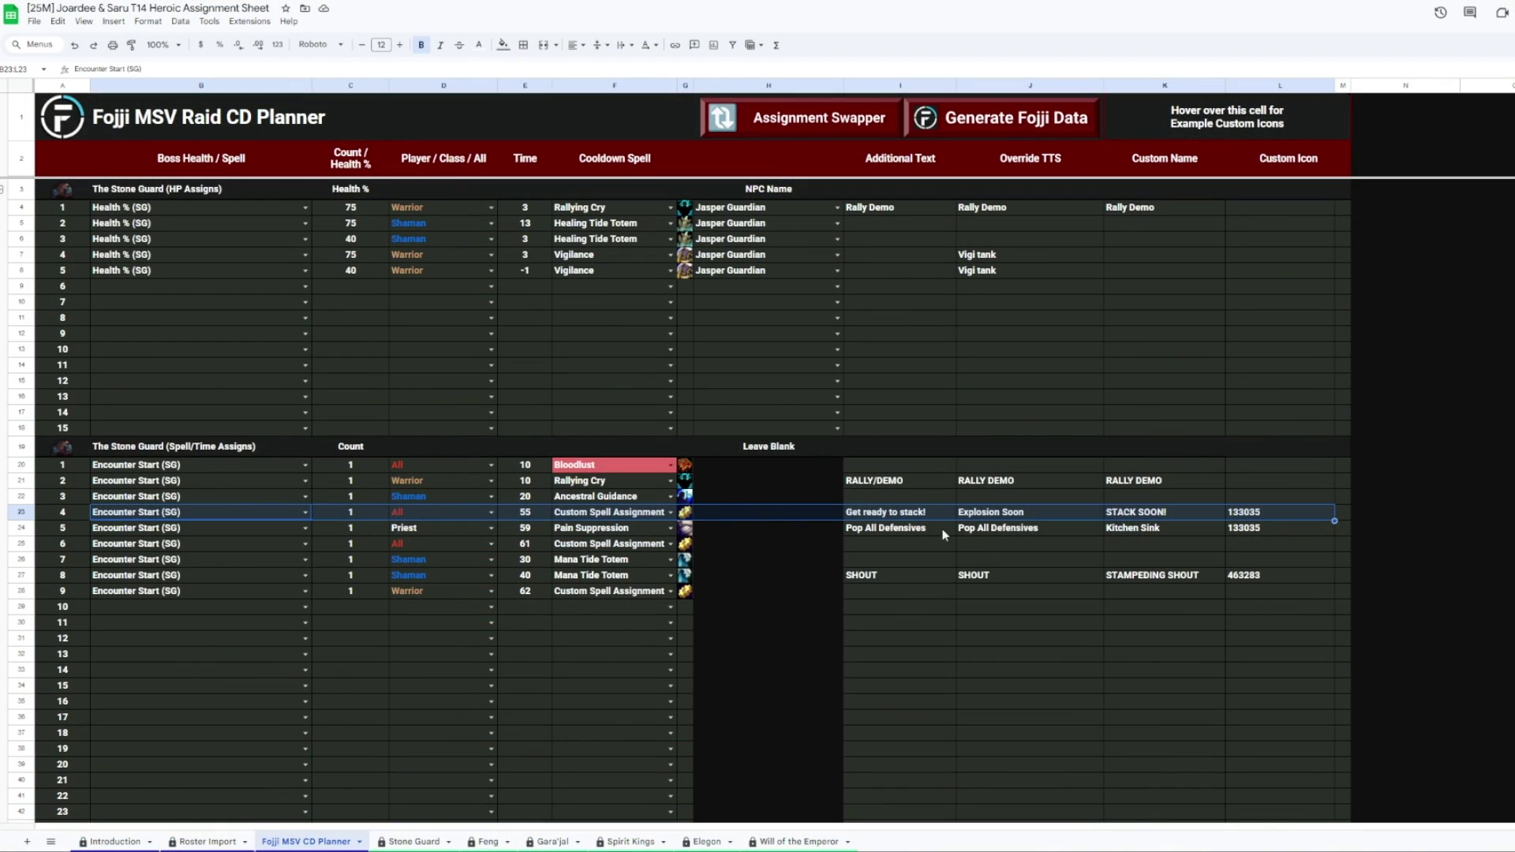
click(844, 543)
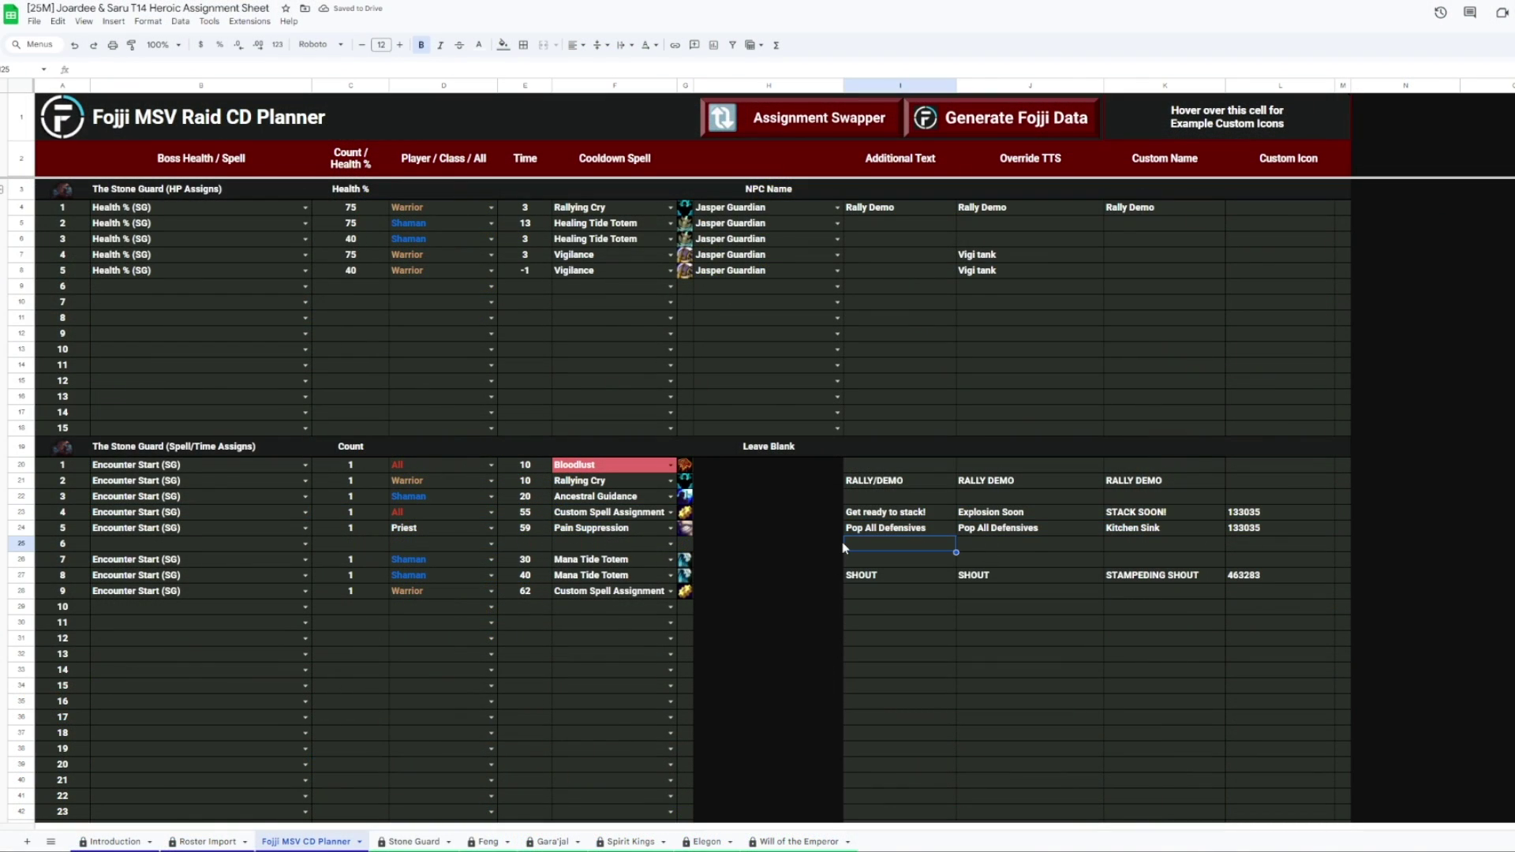
click(983, 125)
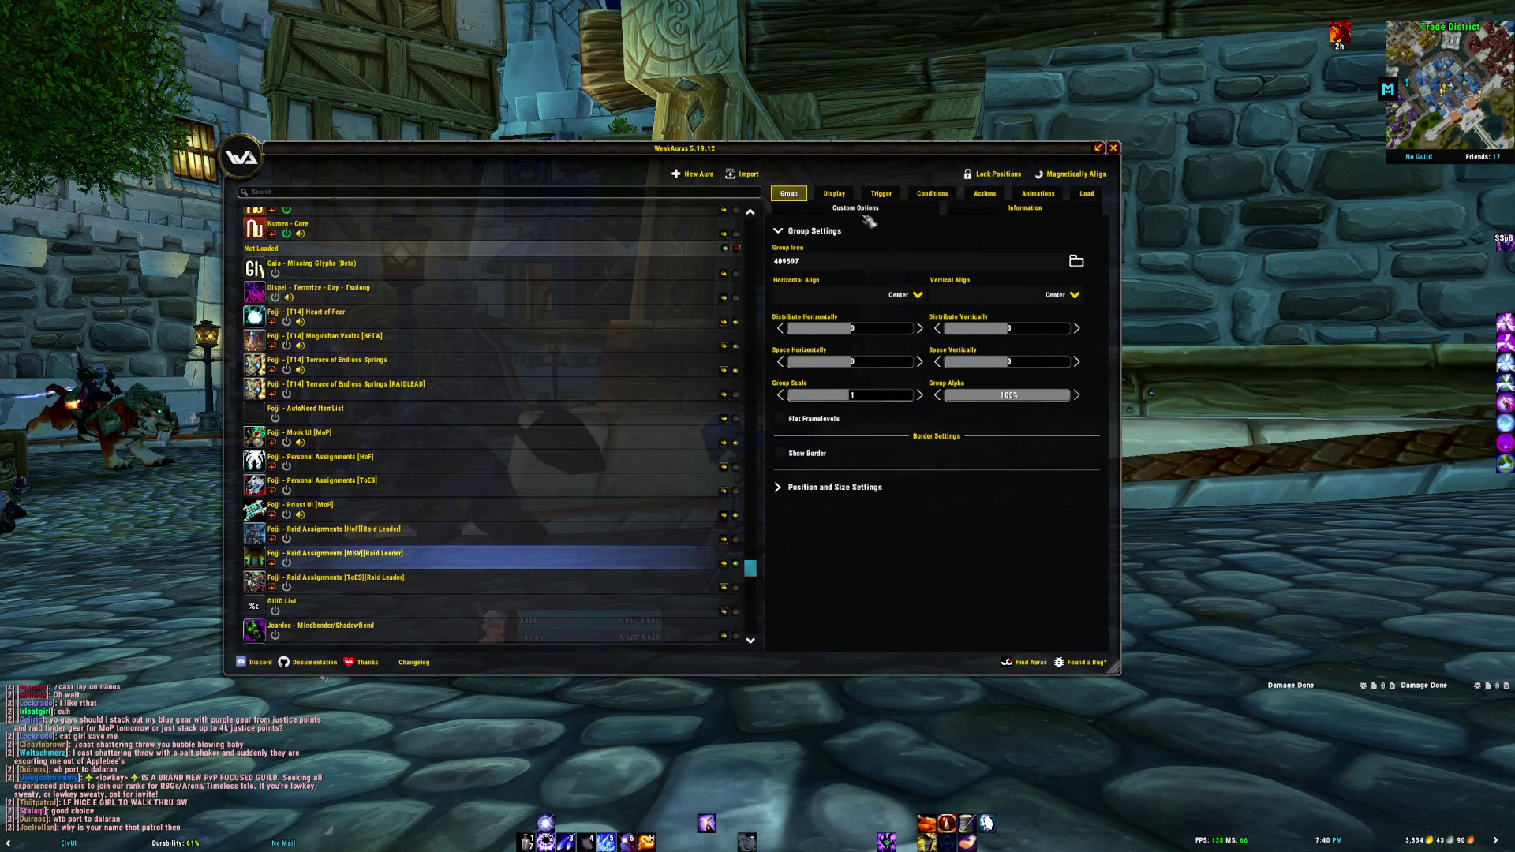
Replace the Fojji aura's Import Assignments text with the new Stone Guard string and accept it.
click(867, 211)
drag(1096, 243, 1108, 633)
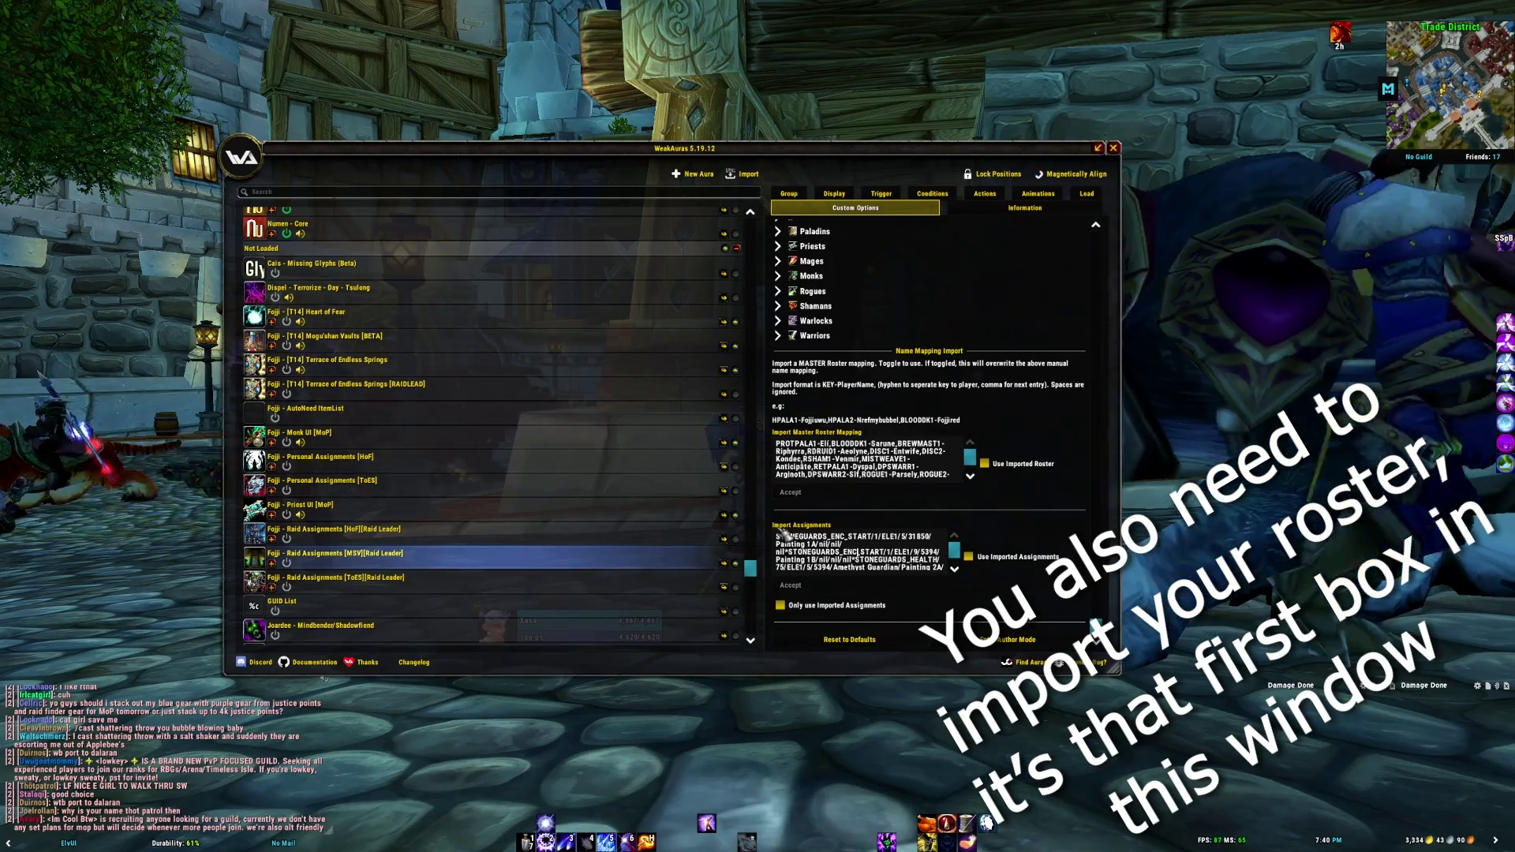
click(795, 545)
key(ctrl+a)
key(ctrl+v)
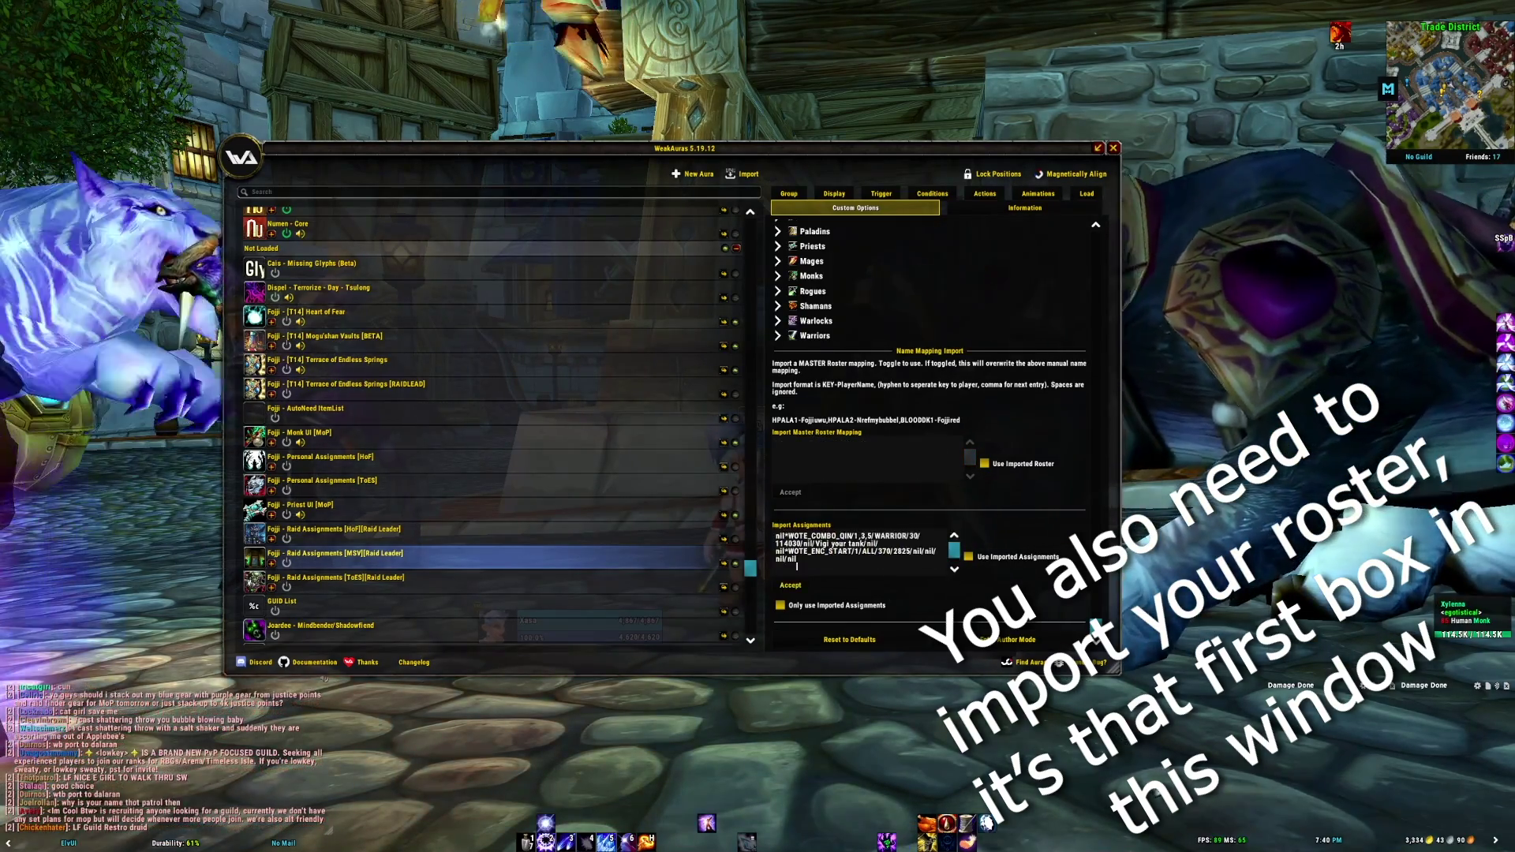
click(790, 585)
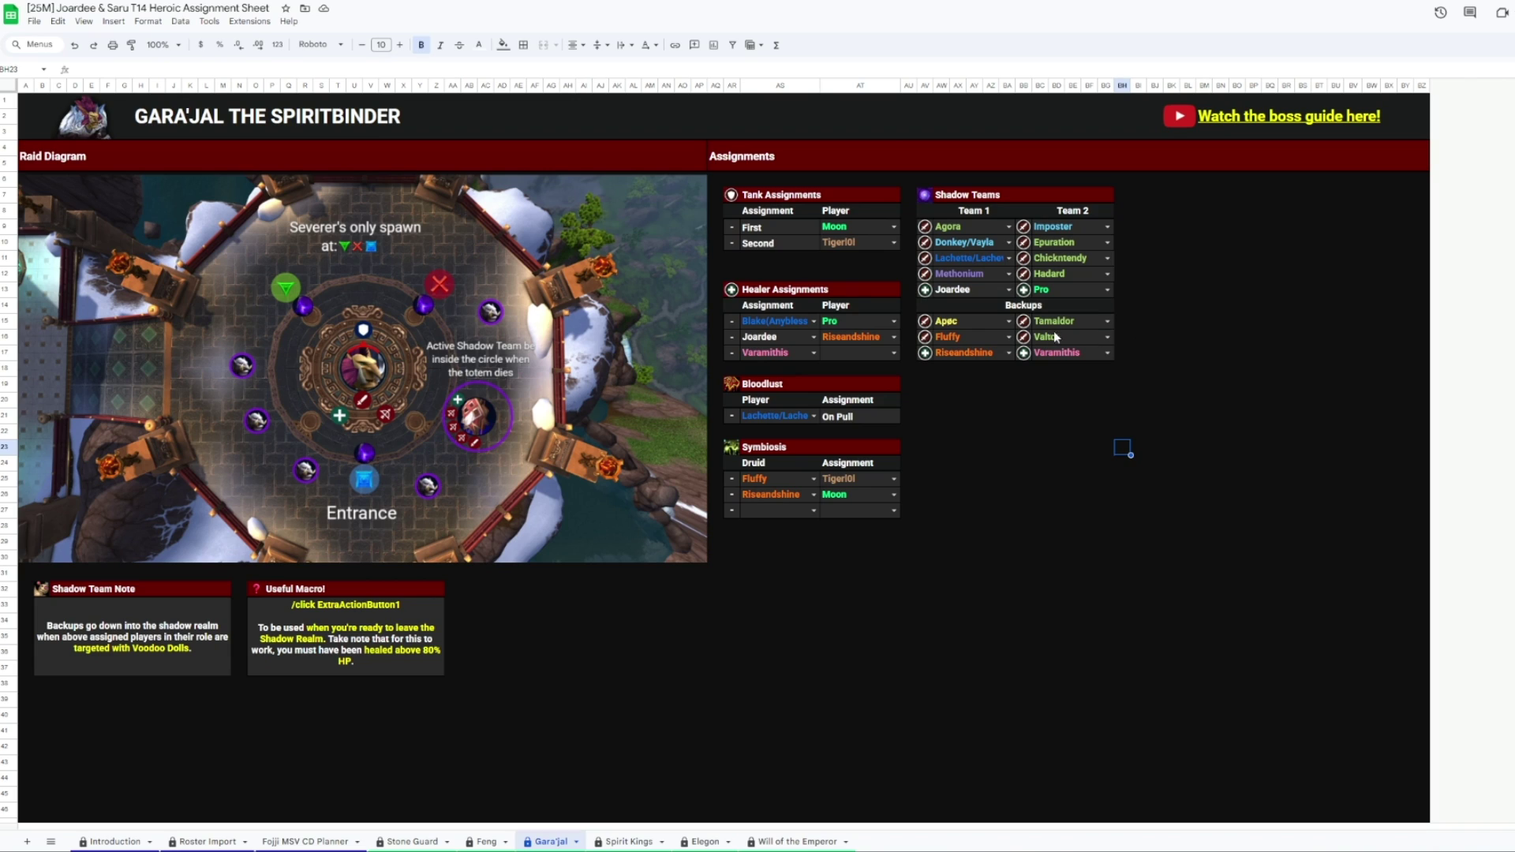
Review the Gara'jal and Spirit Kings assignment sheets, then move to the Elegon sheet.
drag(1139, 227, 1138, 370)
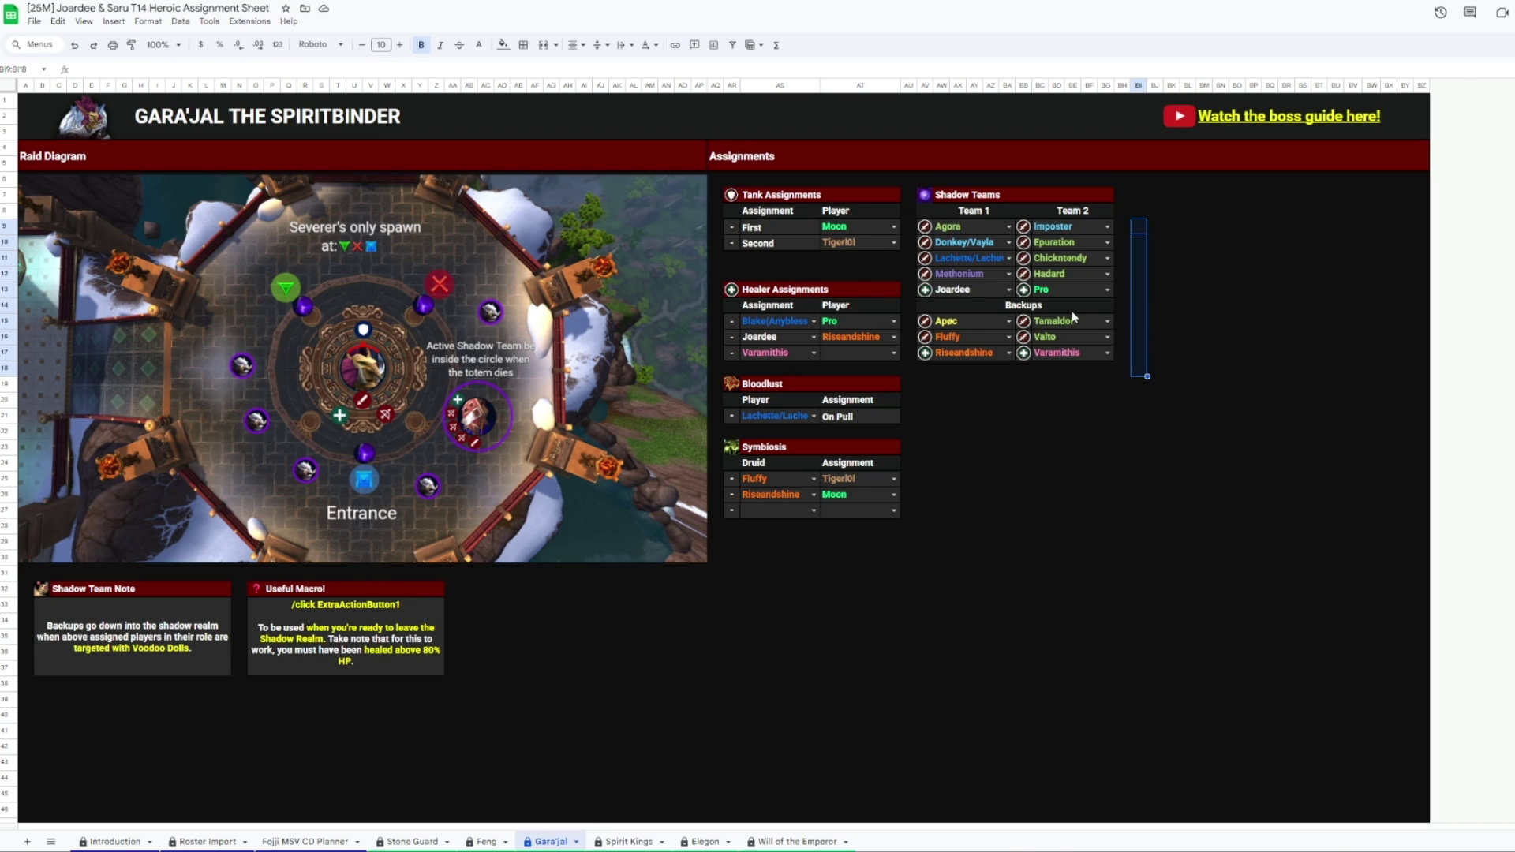
click(629, 843)
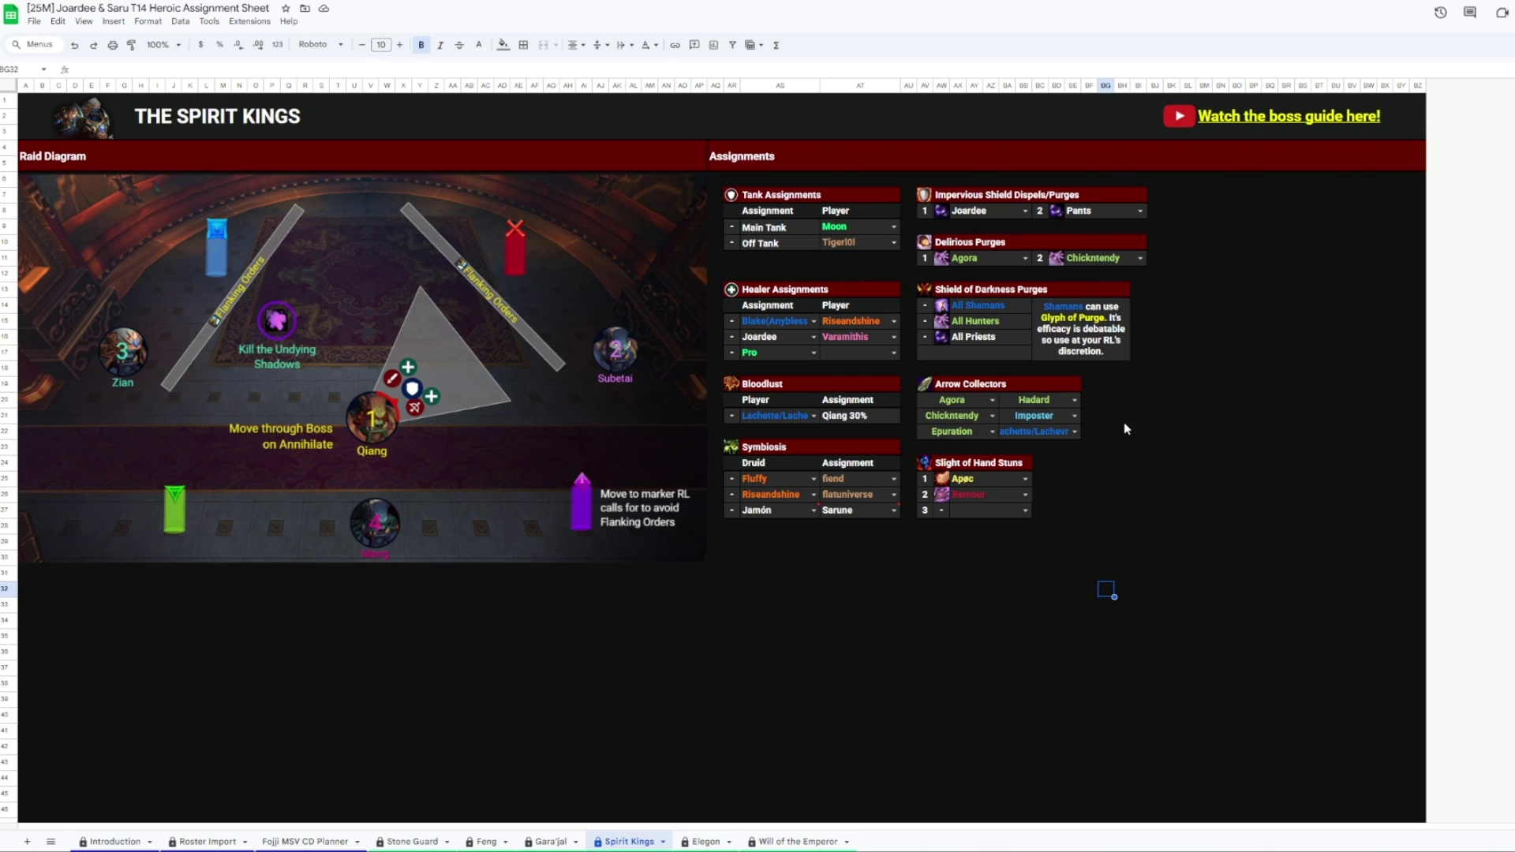
drag(1106, 390, 1110, 440)
click(1056, 463)
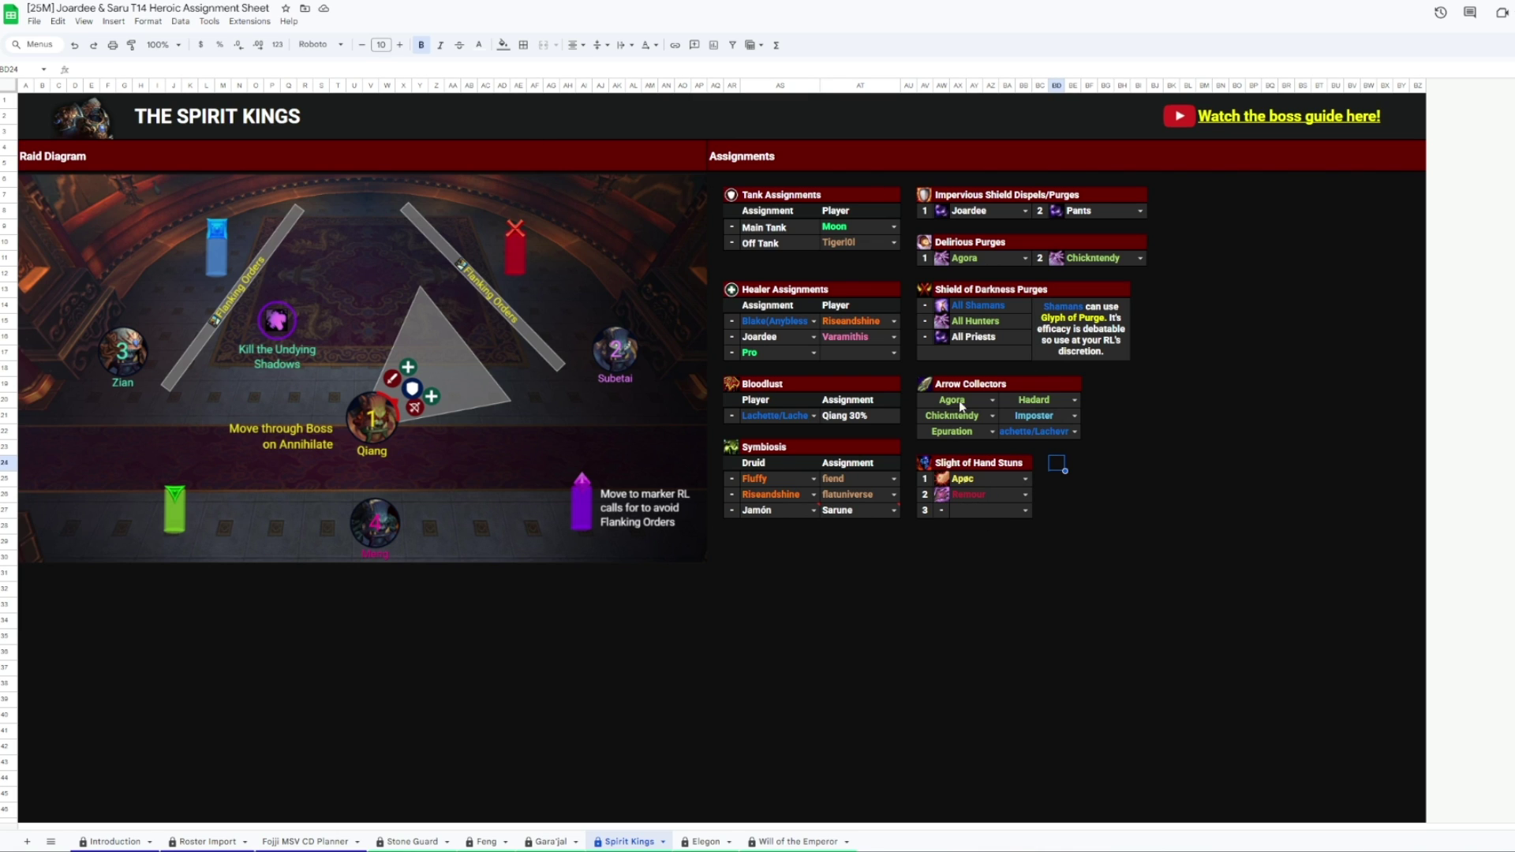
click(706, 842)
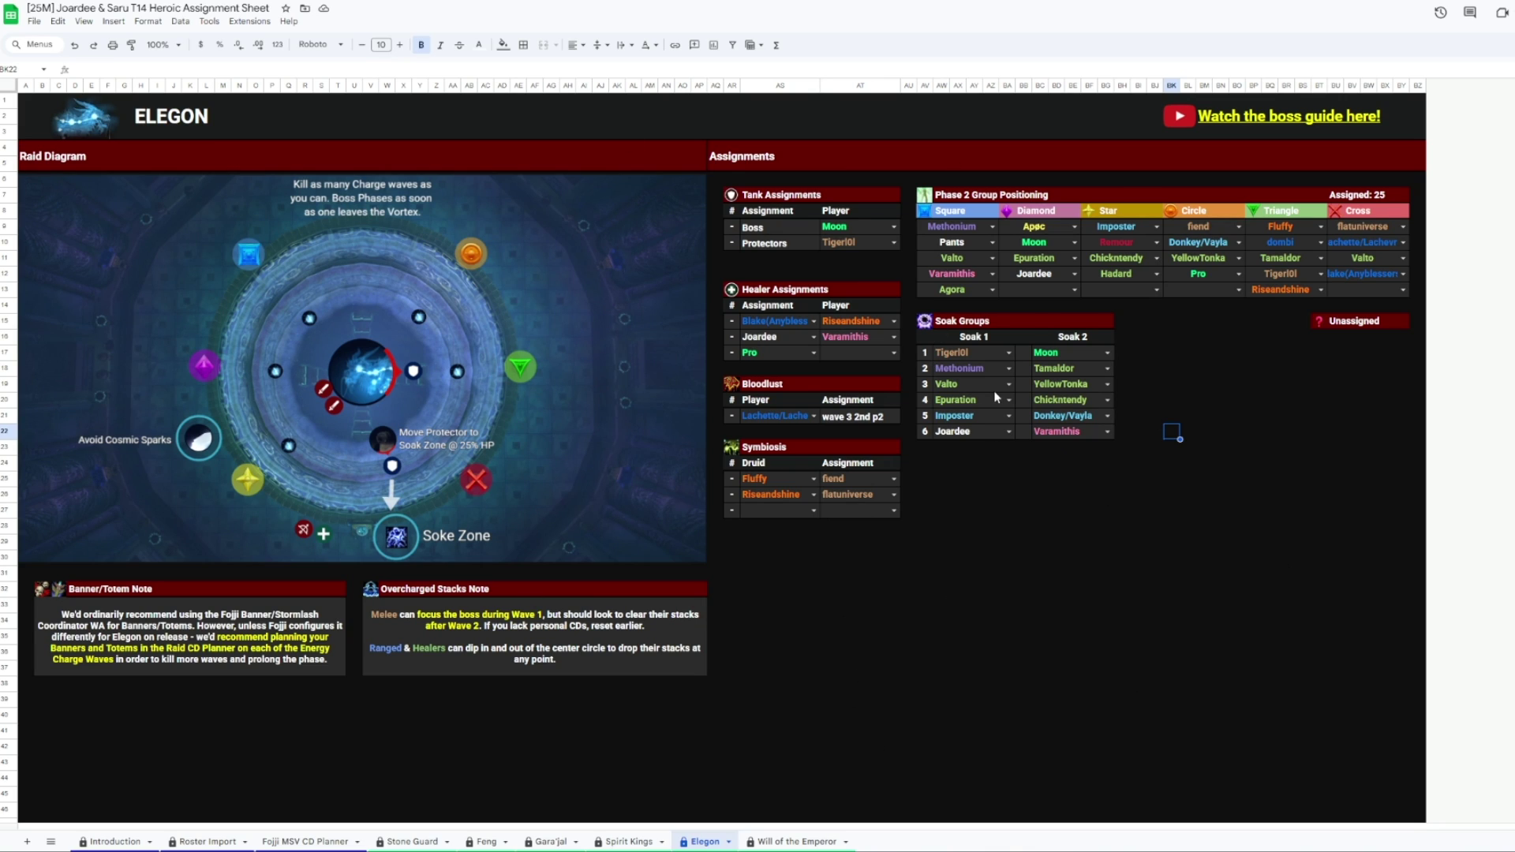
Clear every name from Elegon's Phase 2 Triangle column and check the Unassigned list.
drag(1303, 321, 1286, 417)
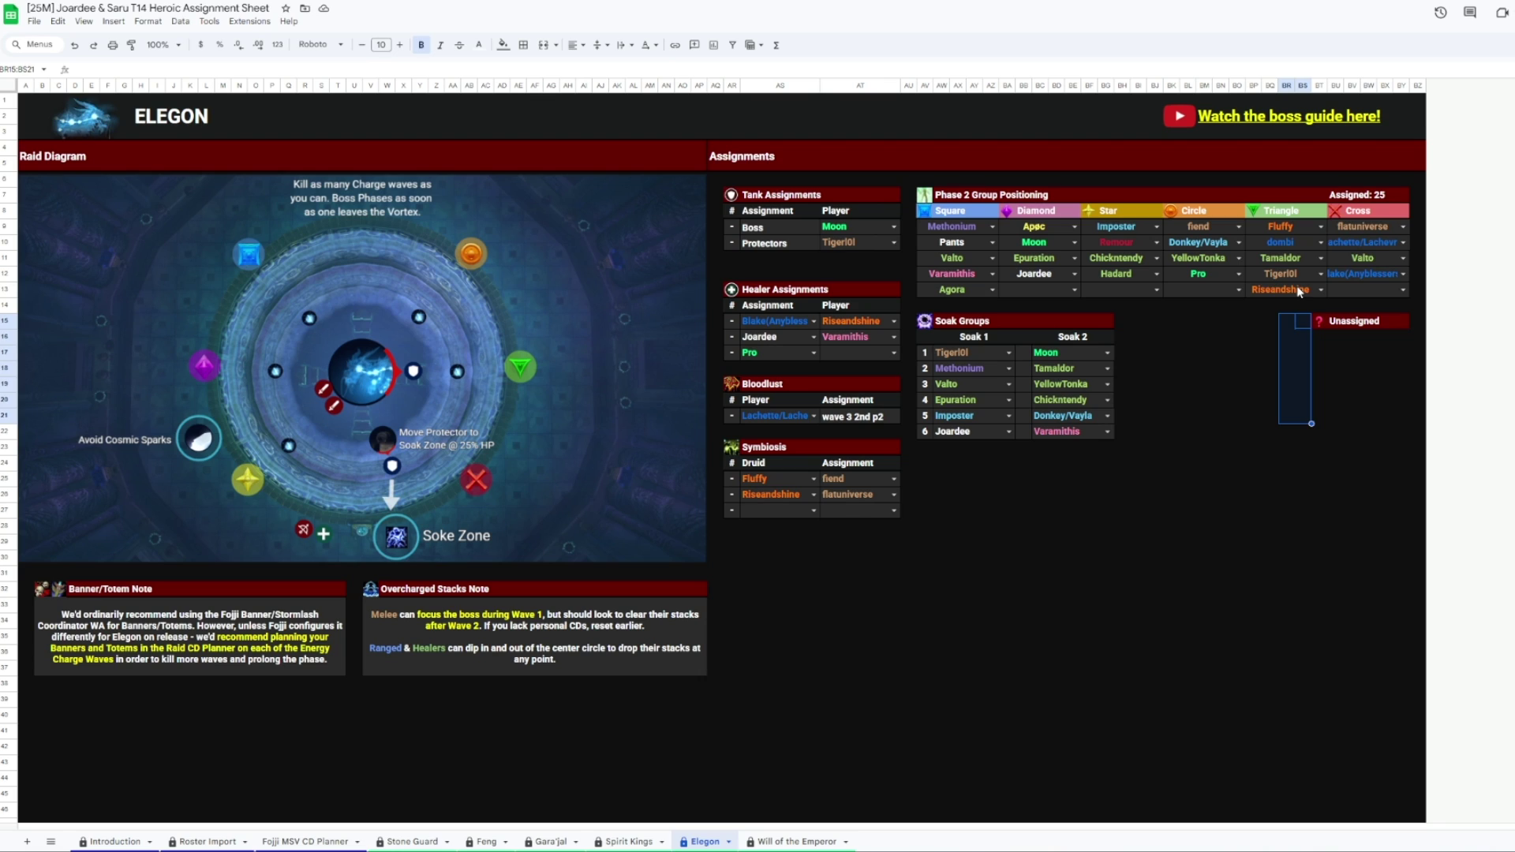
drag(1299, 292, 1291, 278)
key(Delete)
click(1291, 262)
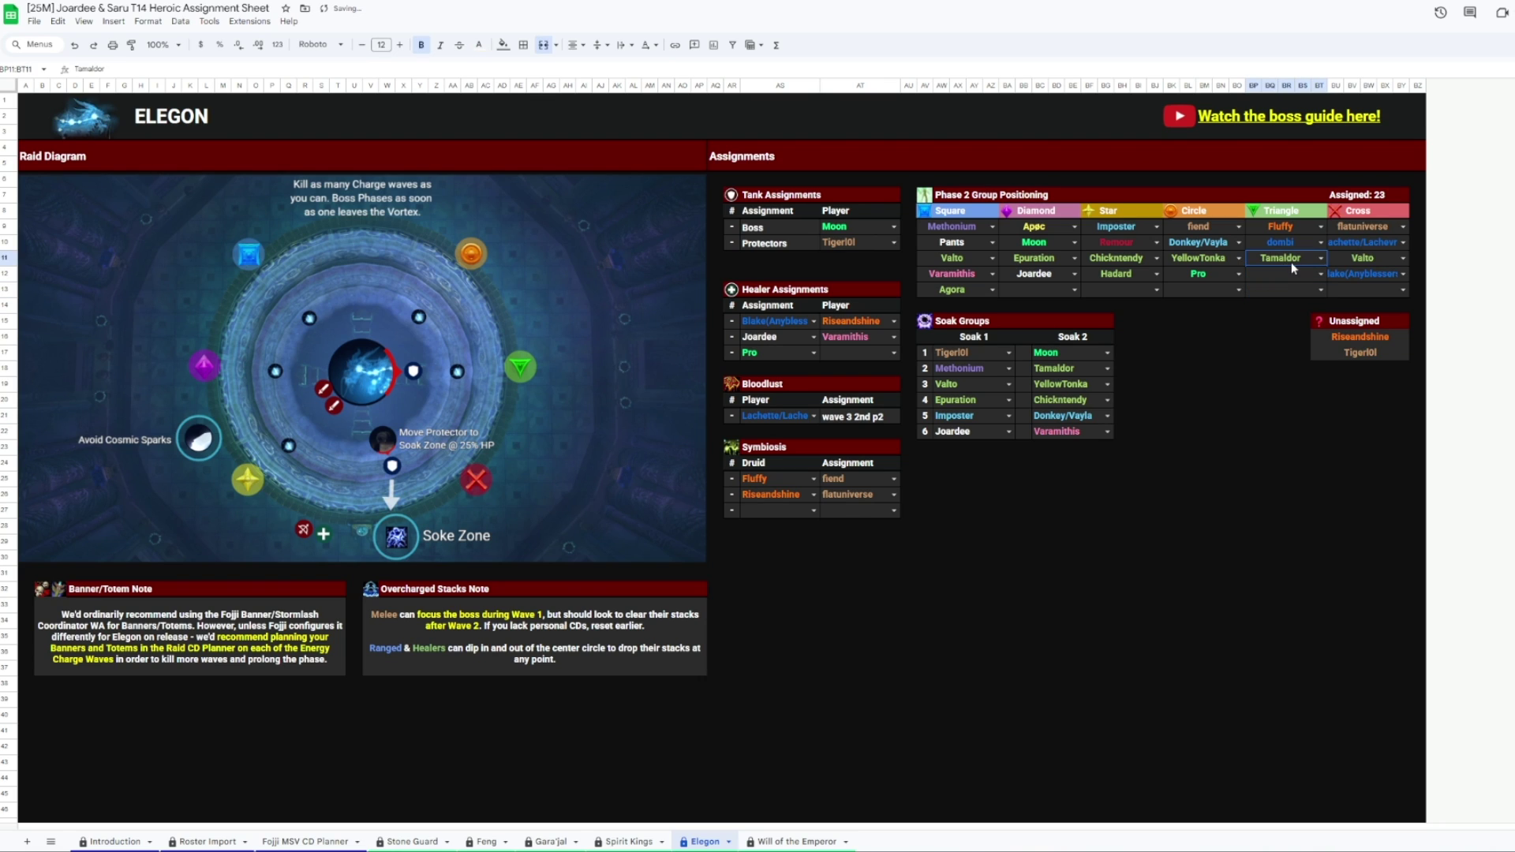
key(Delete)
drag(1281, 226, 1280, 242)
key(Delete)
click(1346, 330)
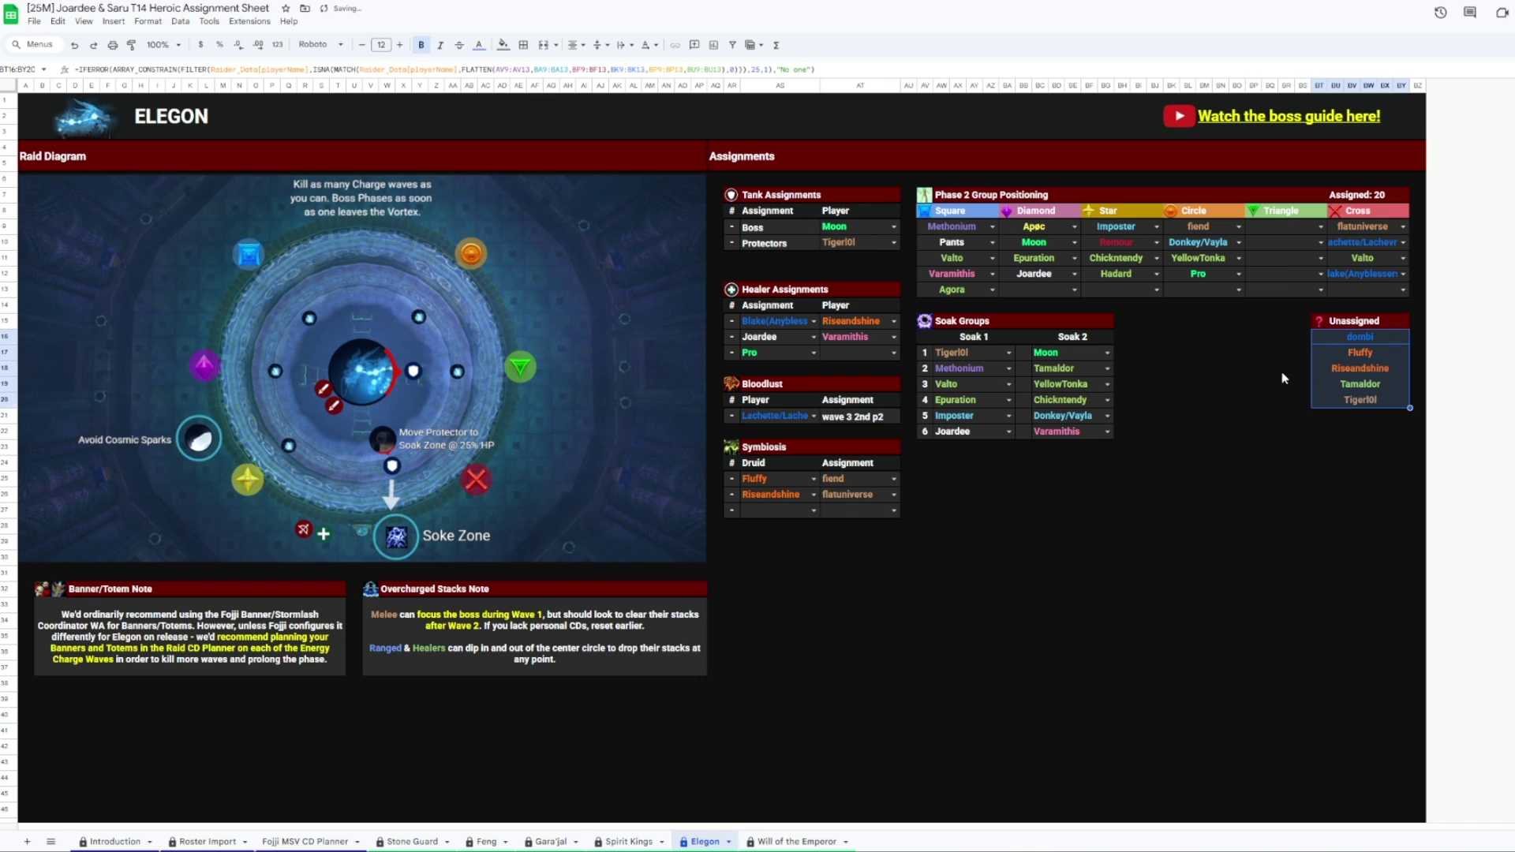
Pick three players from the dropdowns for the Triangle slots, then go to Will of the Emperor.
double_click(1288, 226)
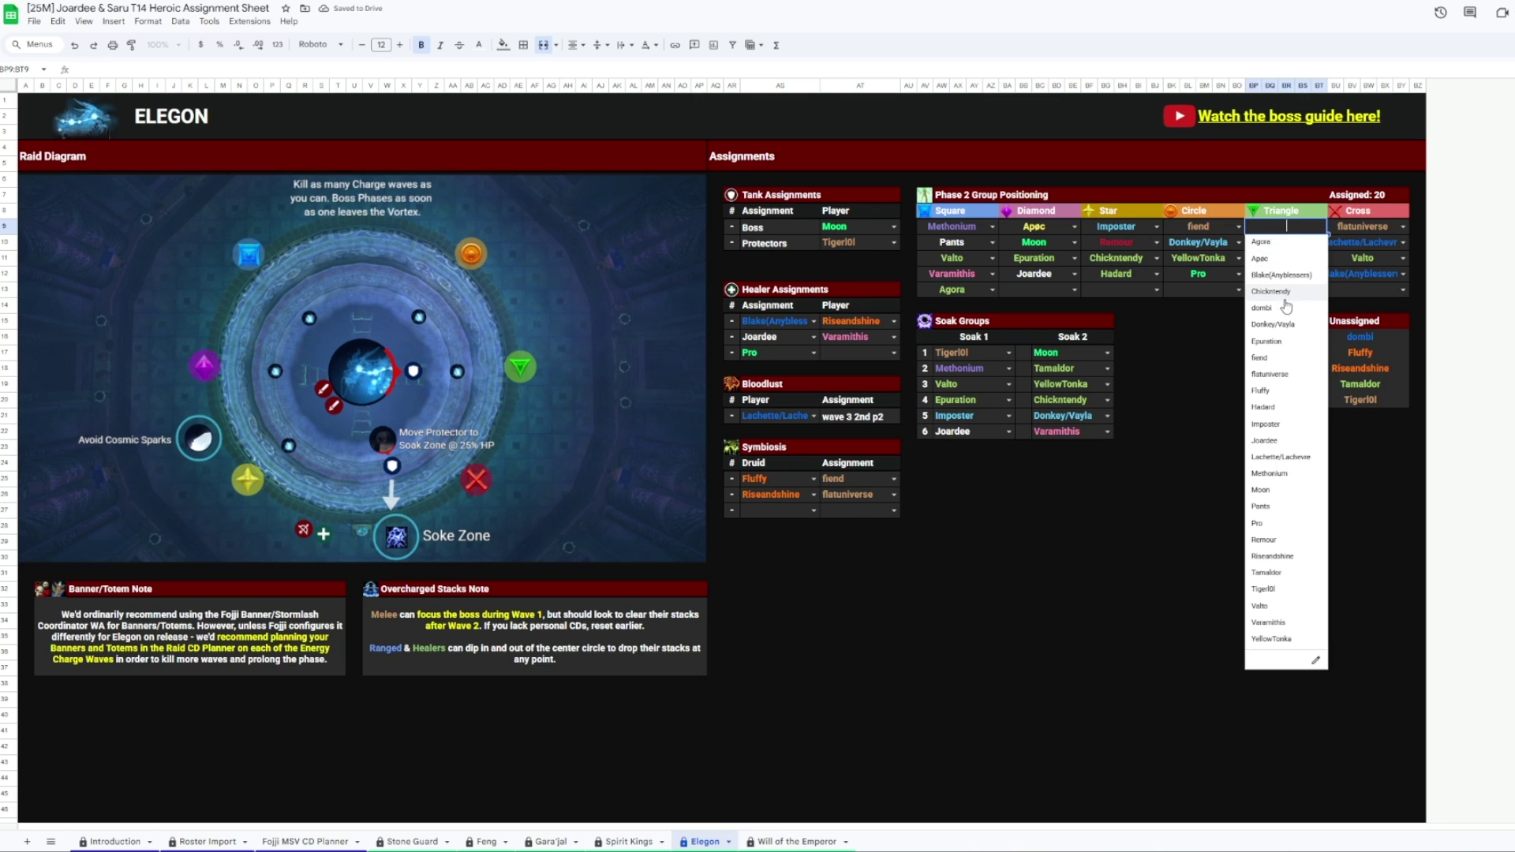
click(1287, 307)
click(1321, 242)
click(1263, 406)
click(1321, 258)
click(1272, 588)
click(1270, 401)
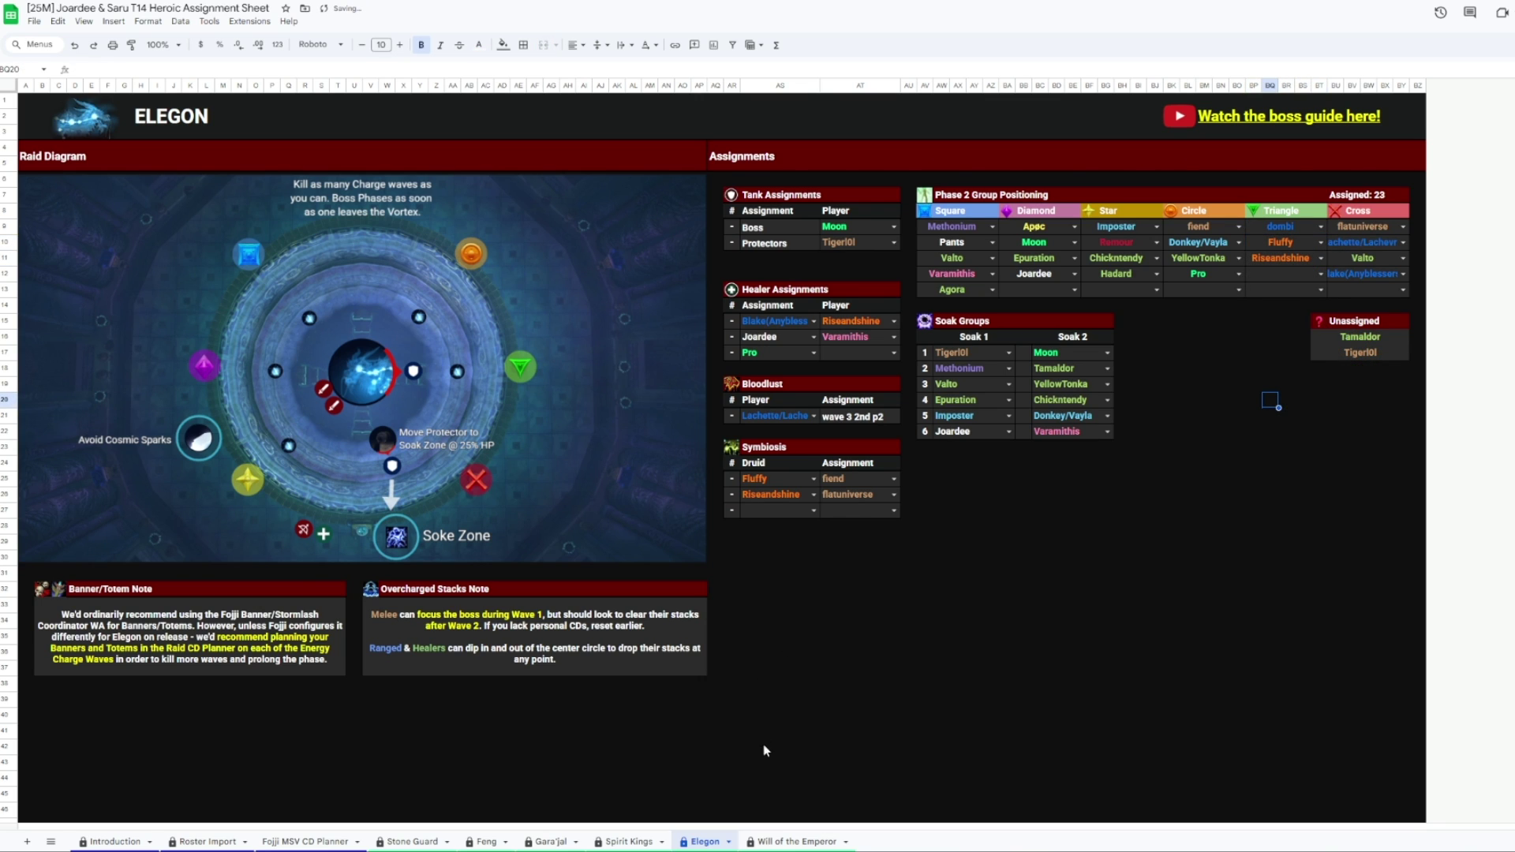
click(793, 841)
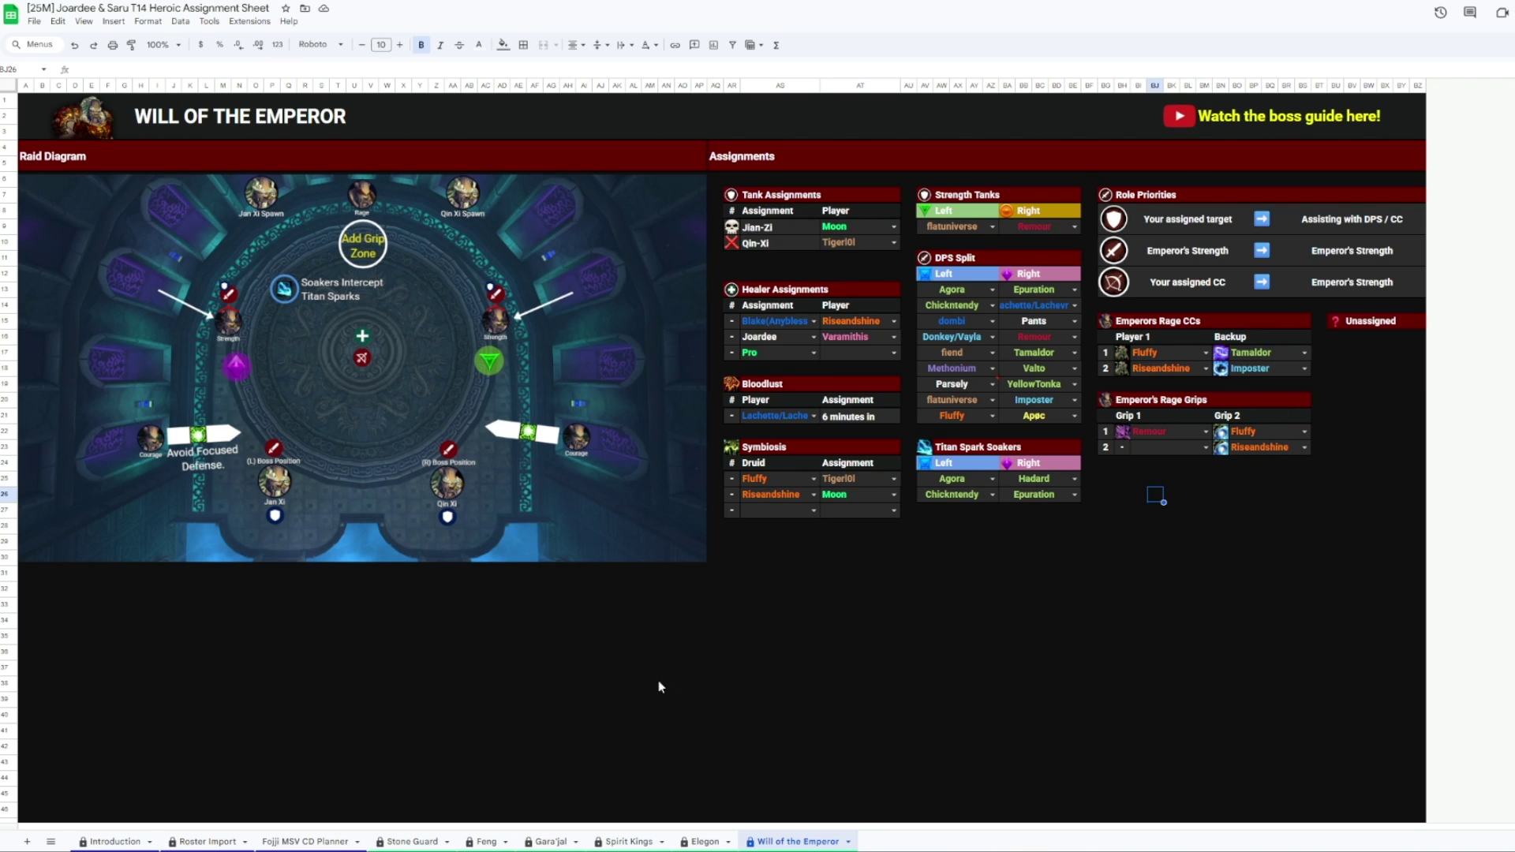
Step back through Elegon, Spirit Kings, Gara'jal, Feng, Stone Guard, CD Planner and Roster Import to Introduction.
click(701, 842)
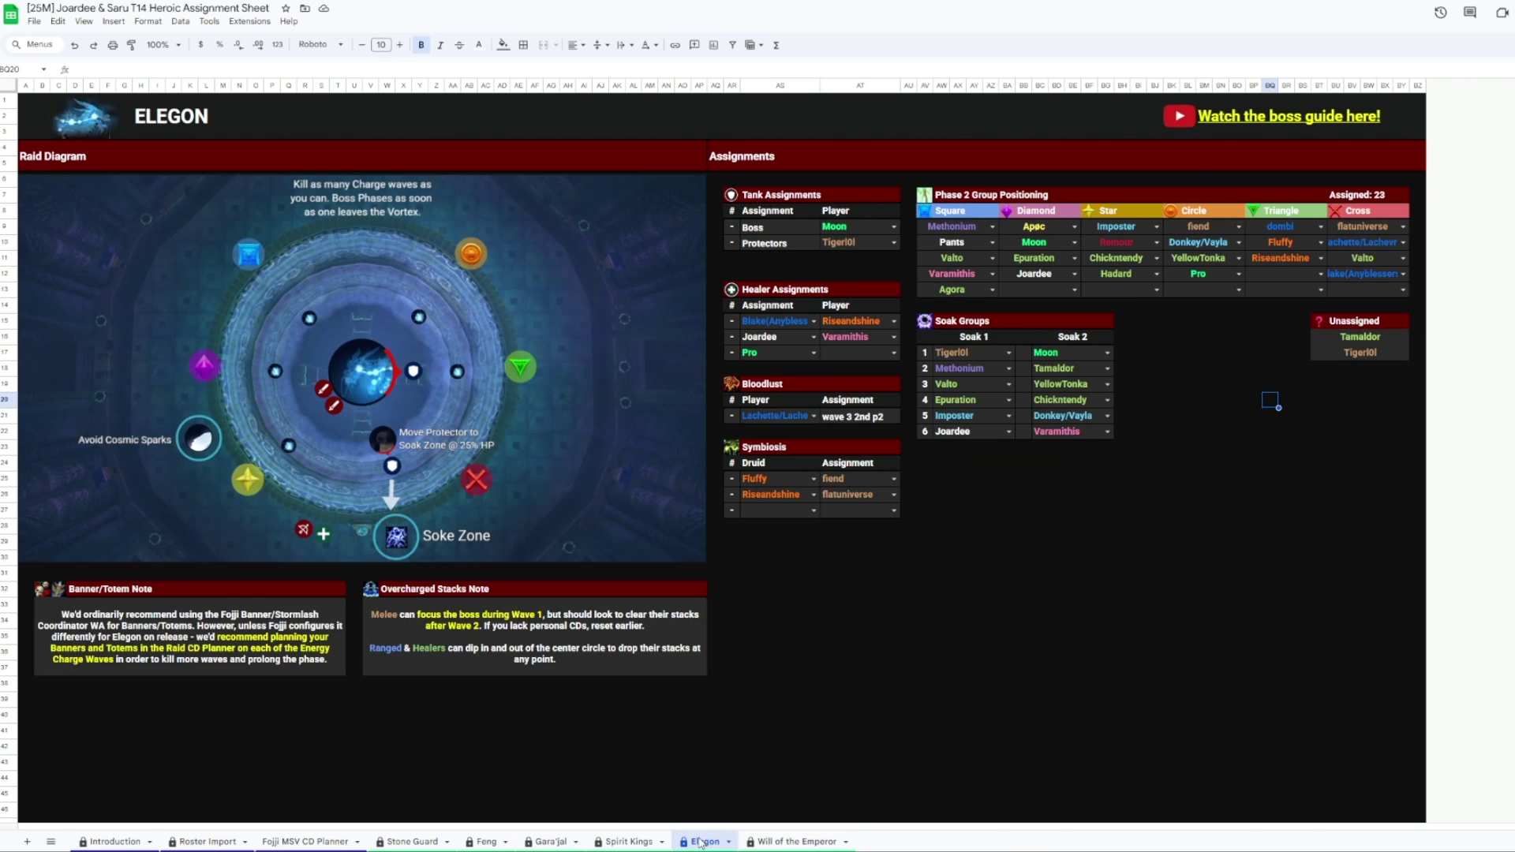
click(631, 843)
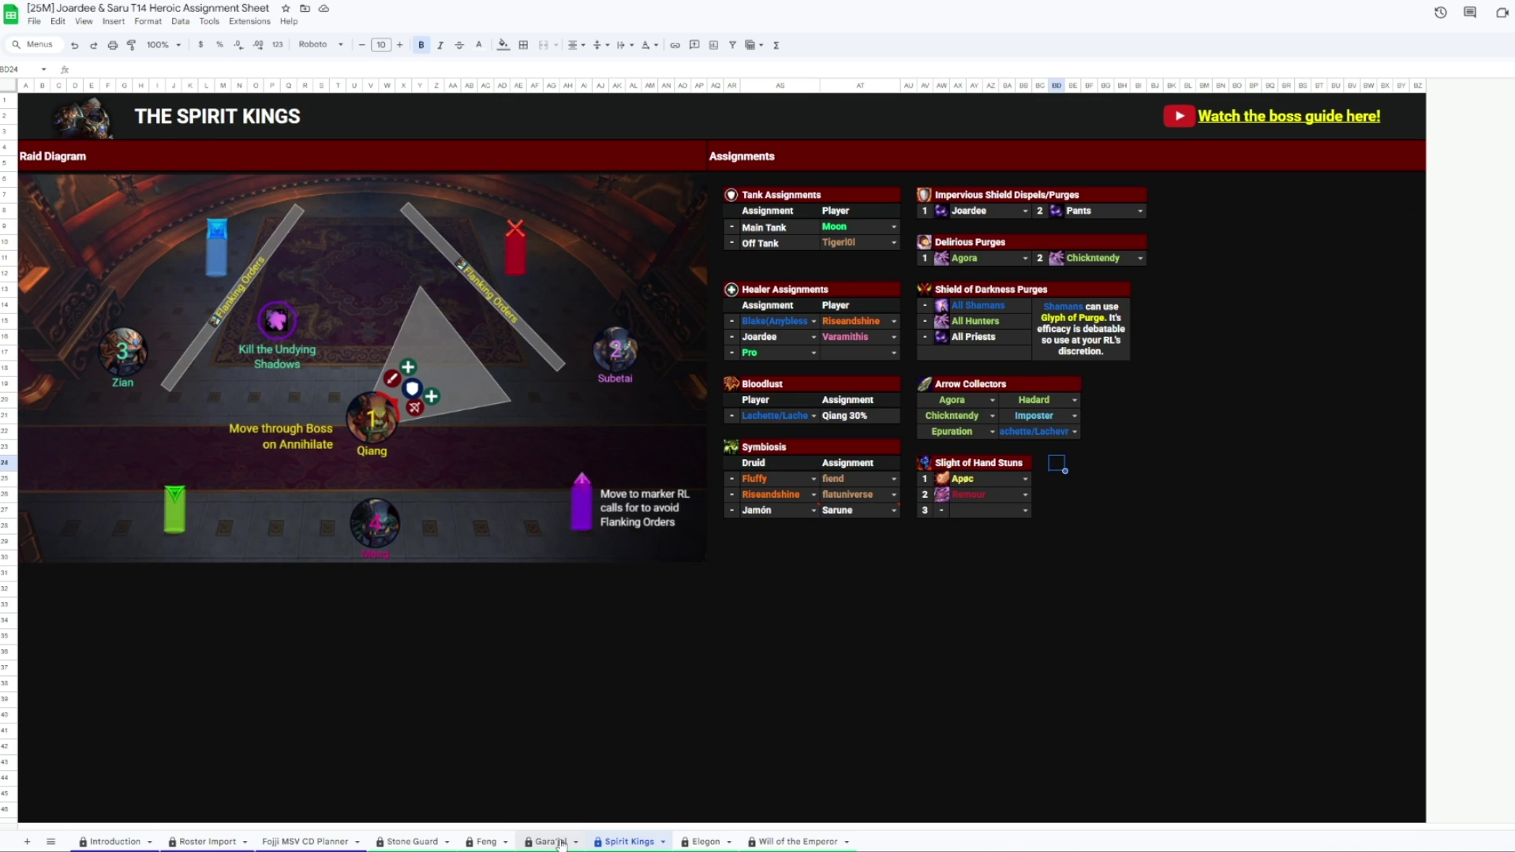
click(560, 842)
click(486, 843)
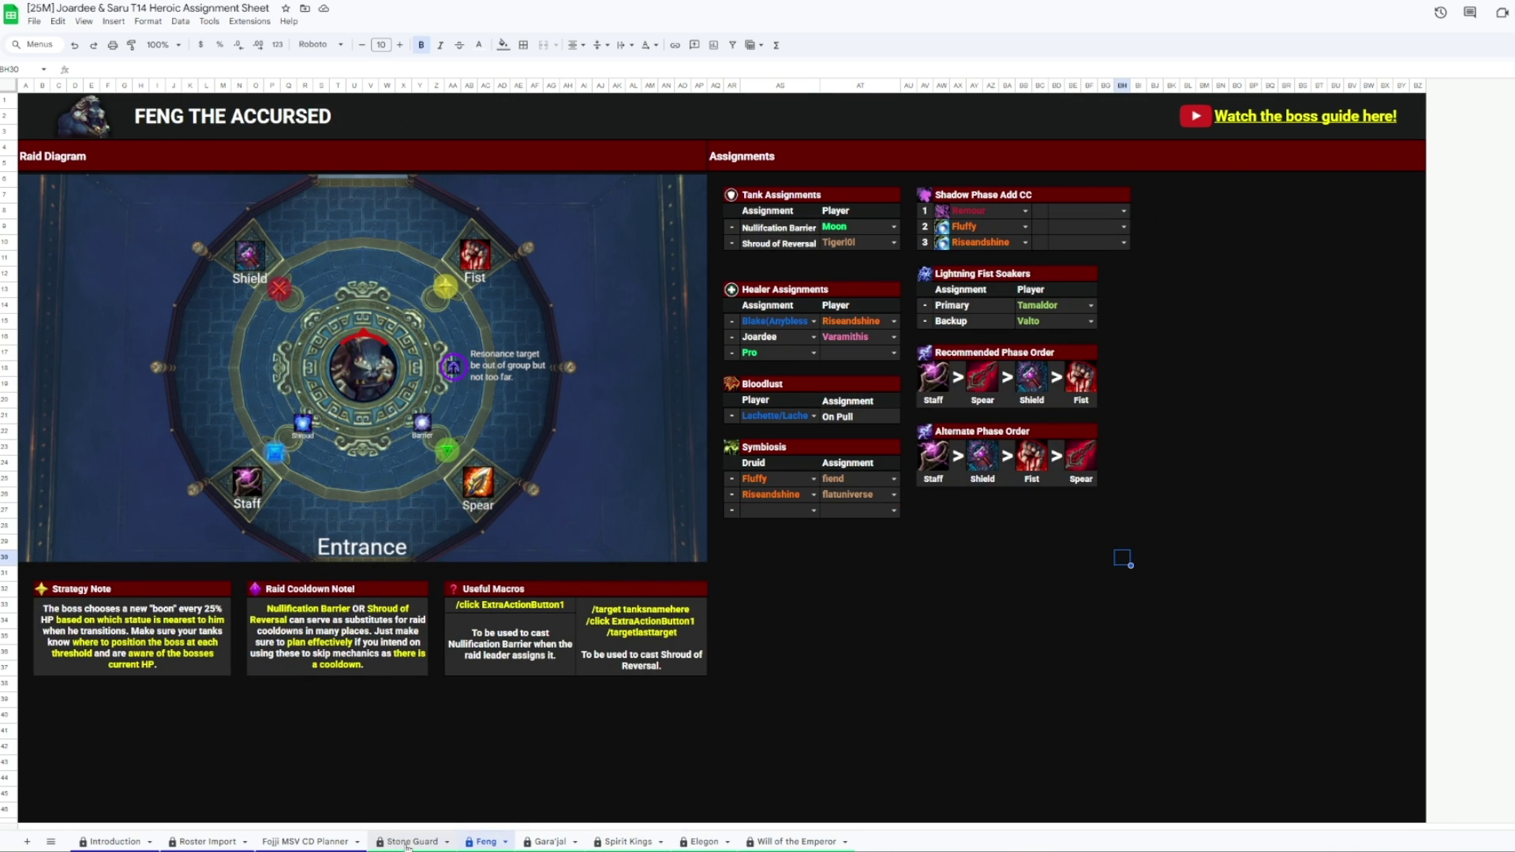
click(408, 842)
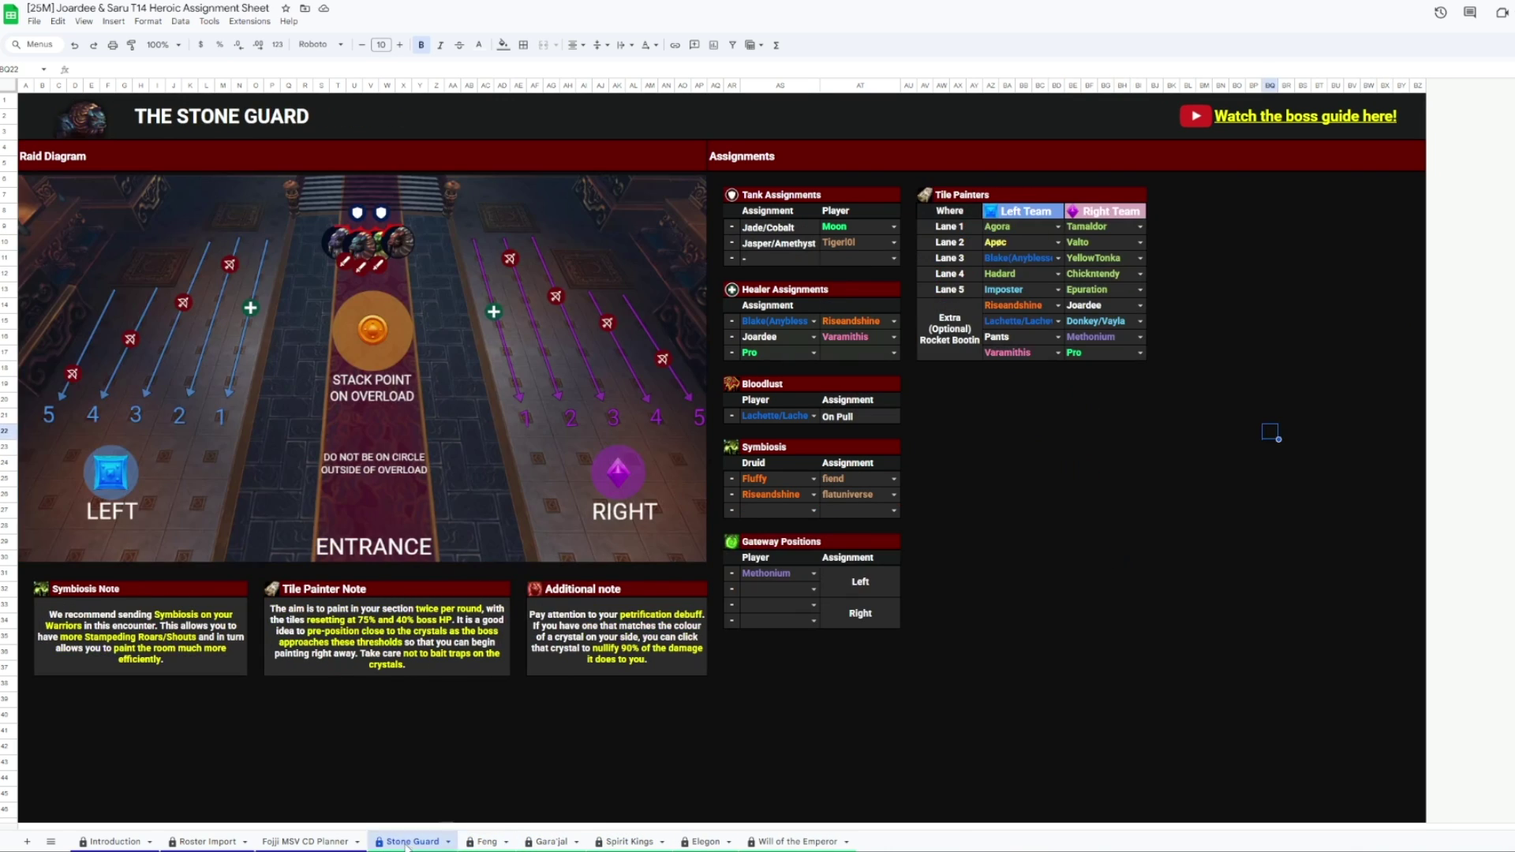
click(341, 842)
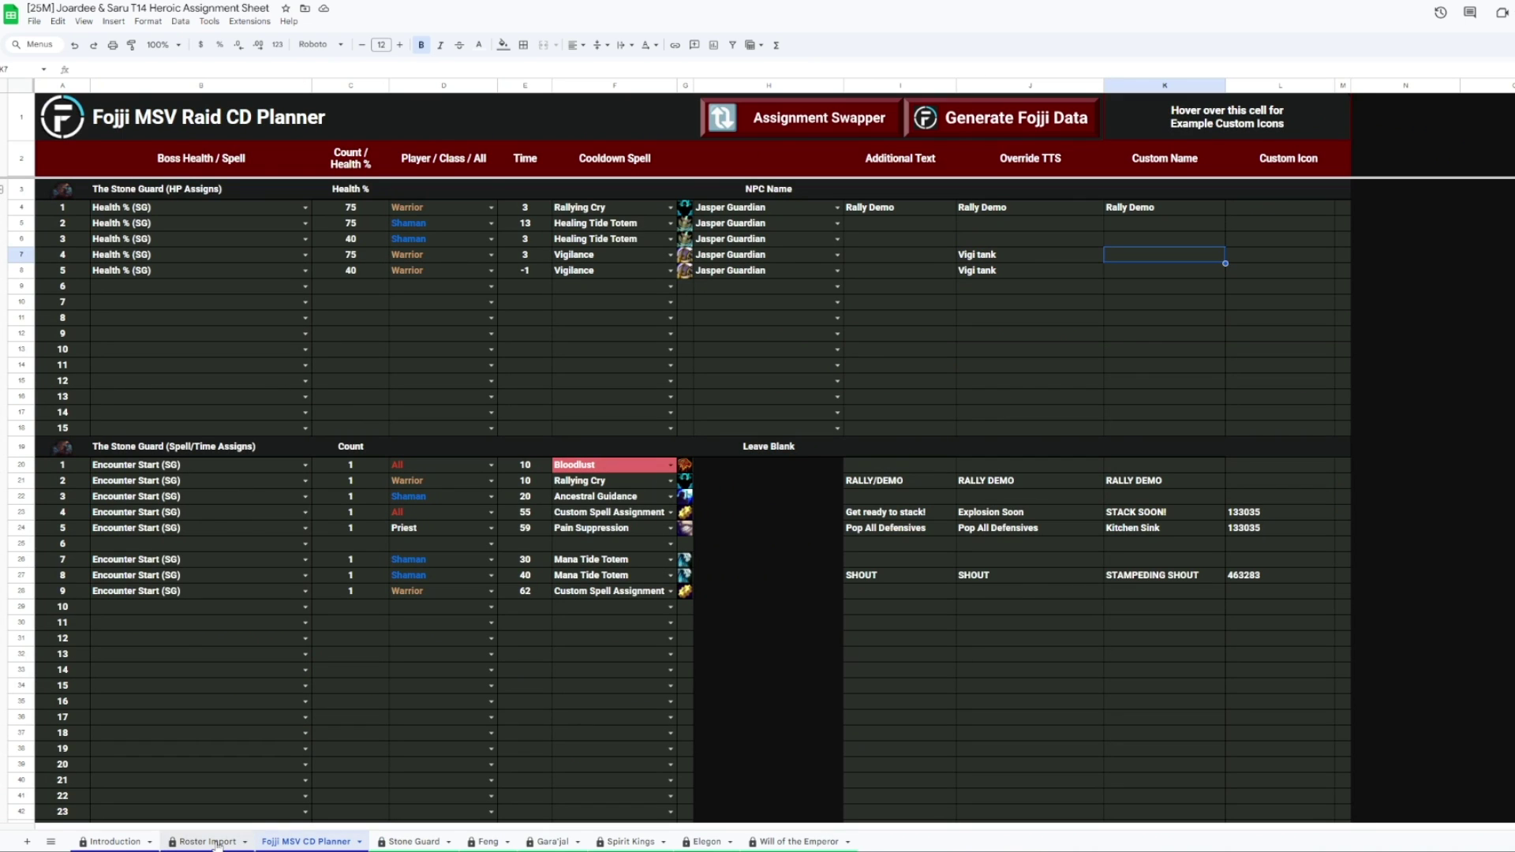
click(208, 842)
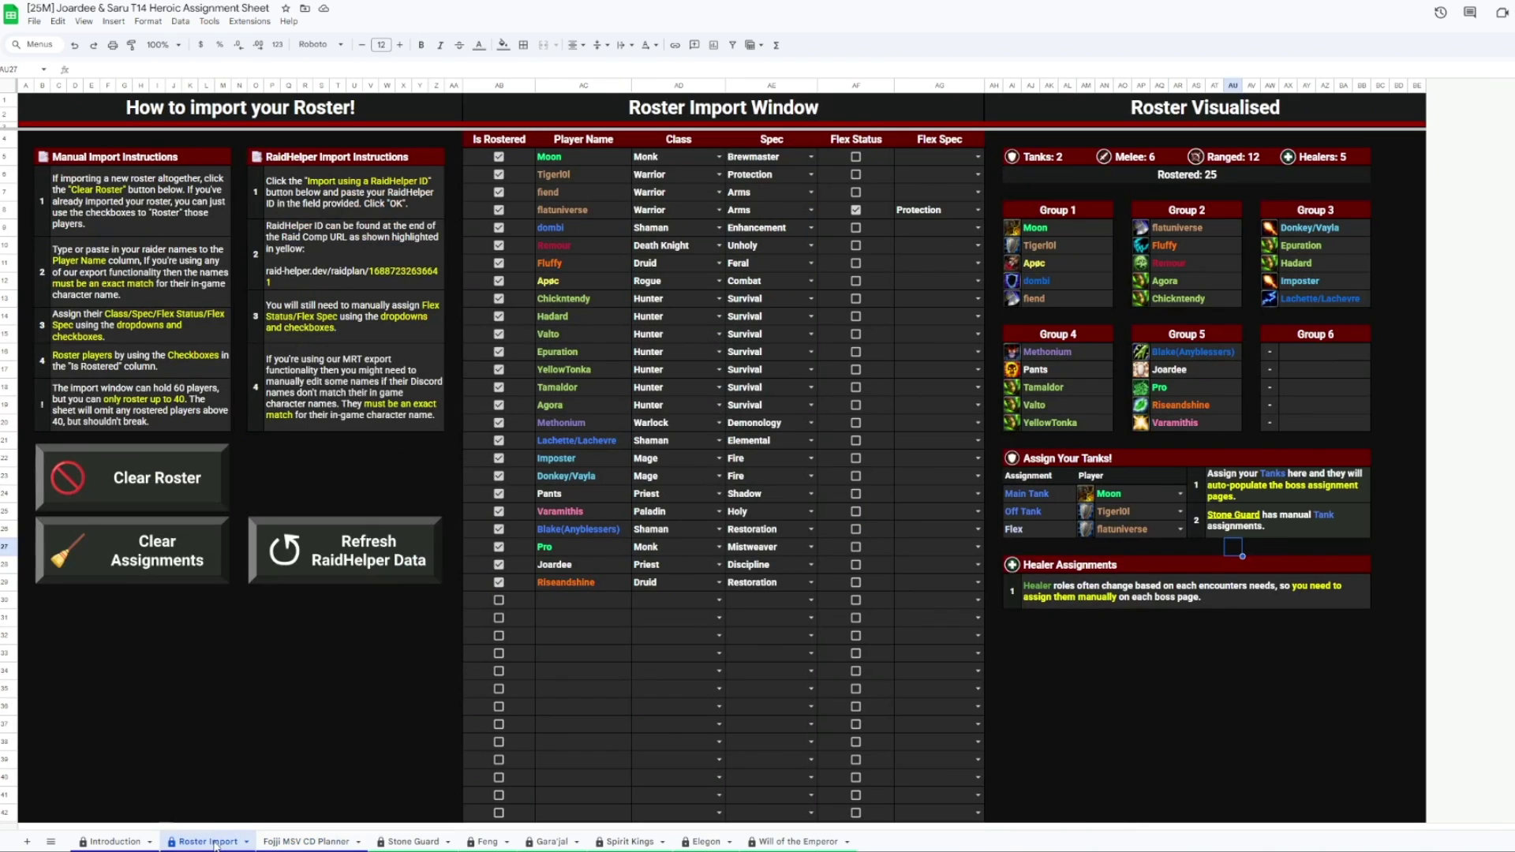
click(126, 843)
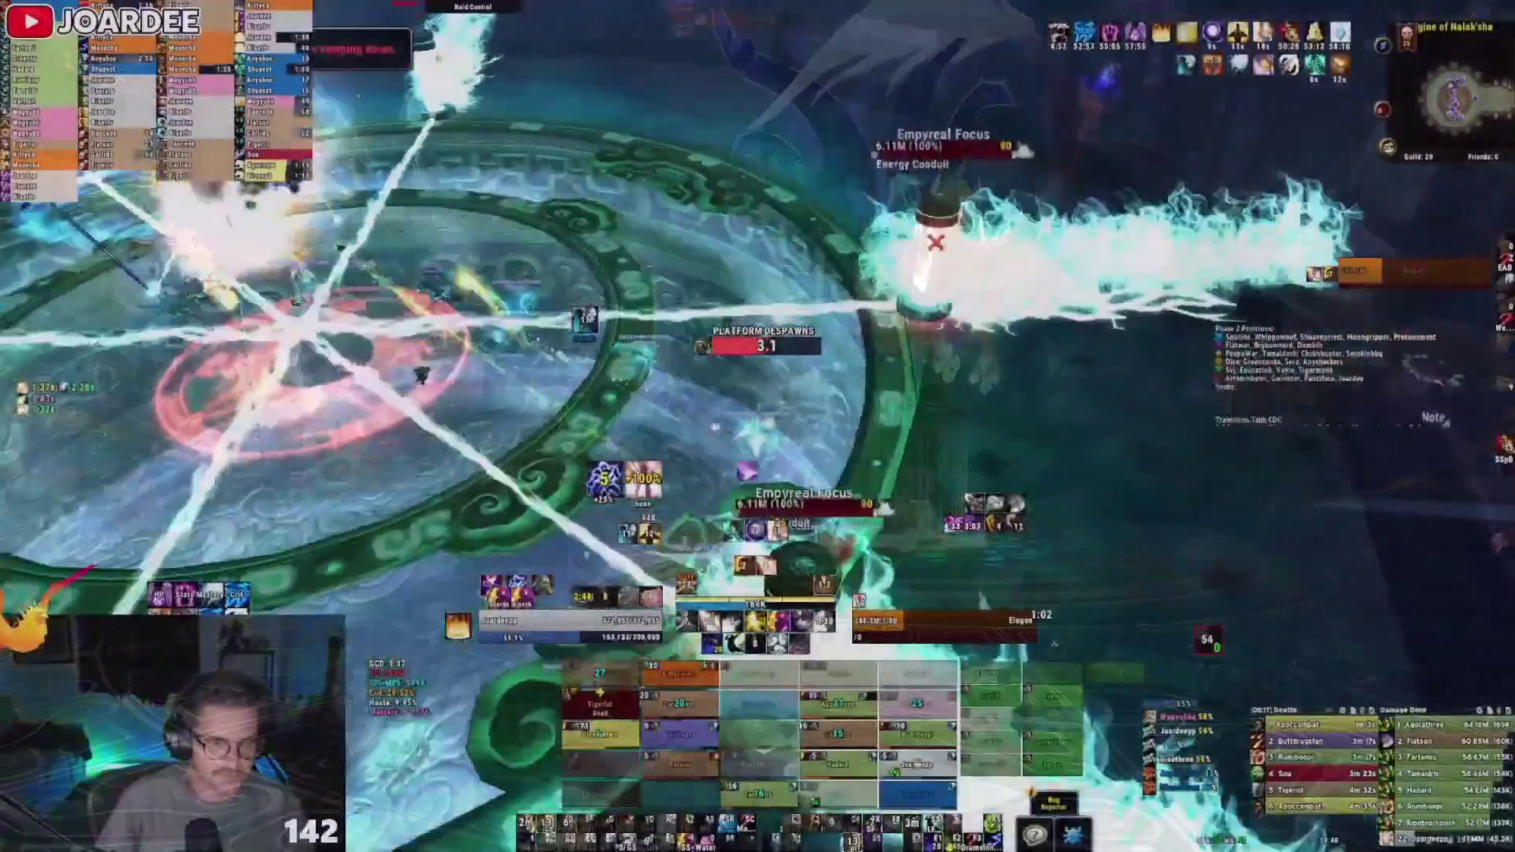
Move across the Elegon platform and start casting Smite on the boss.
key(w)
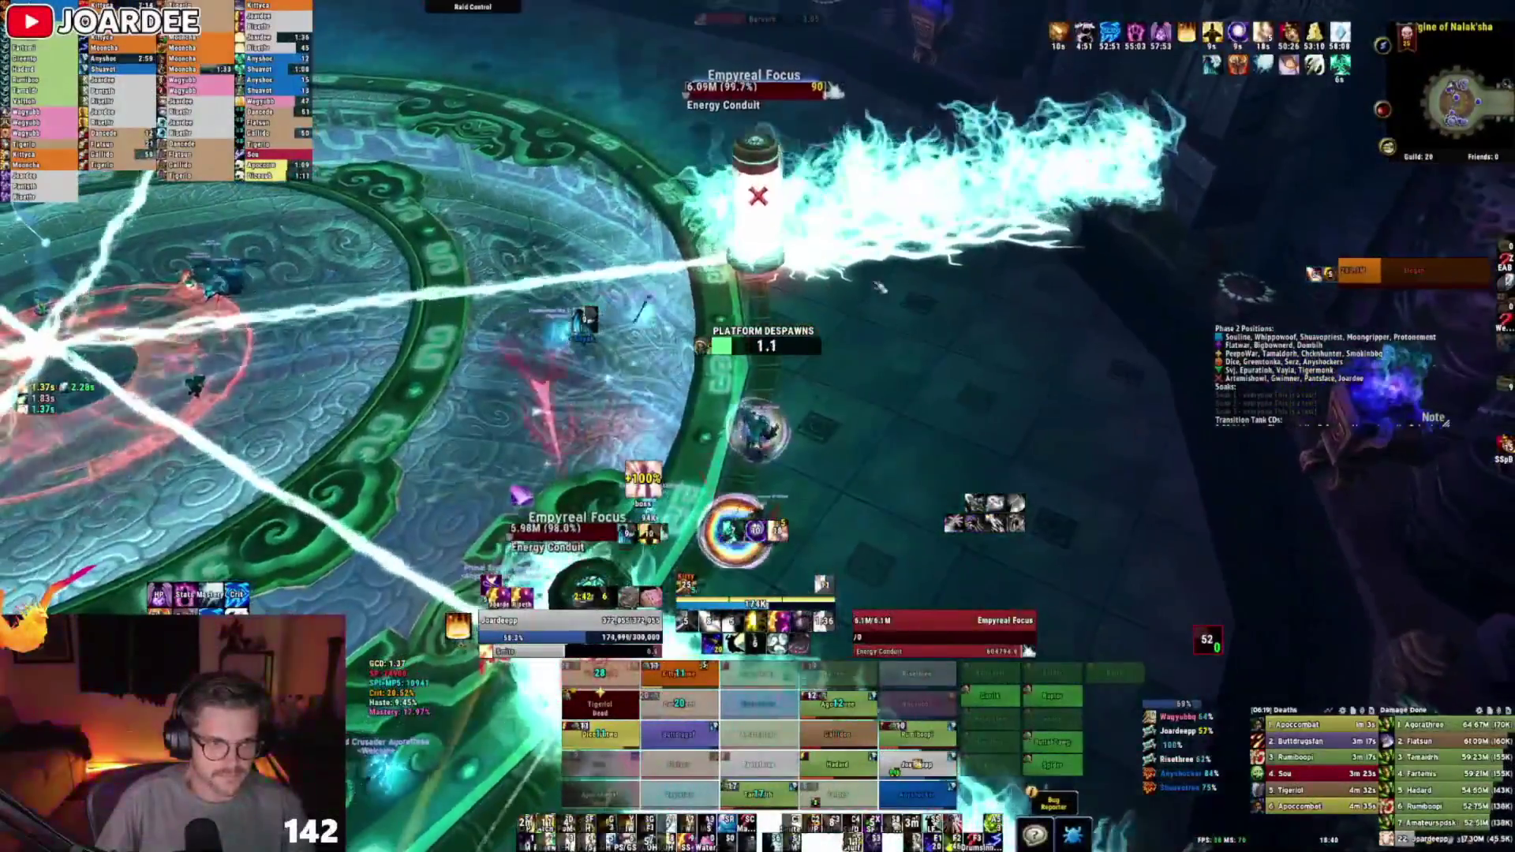
key(1)
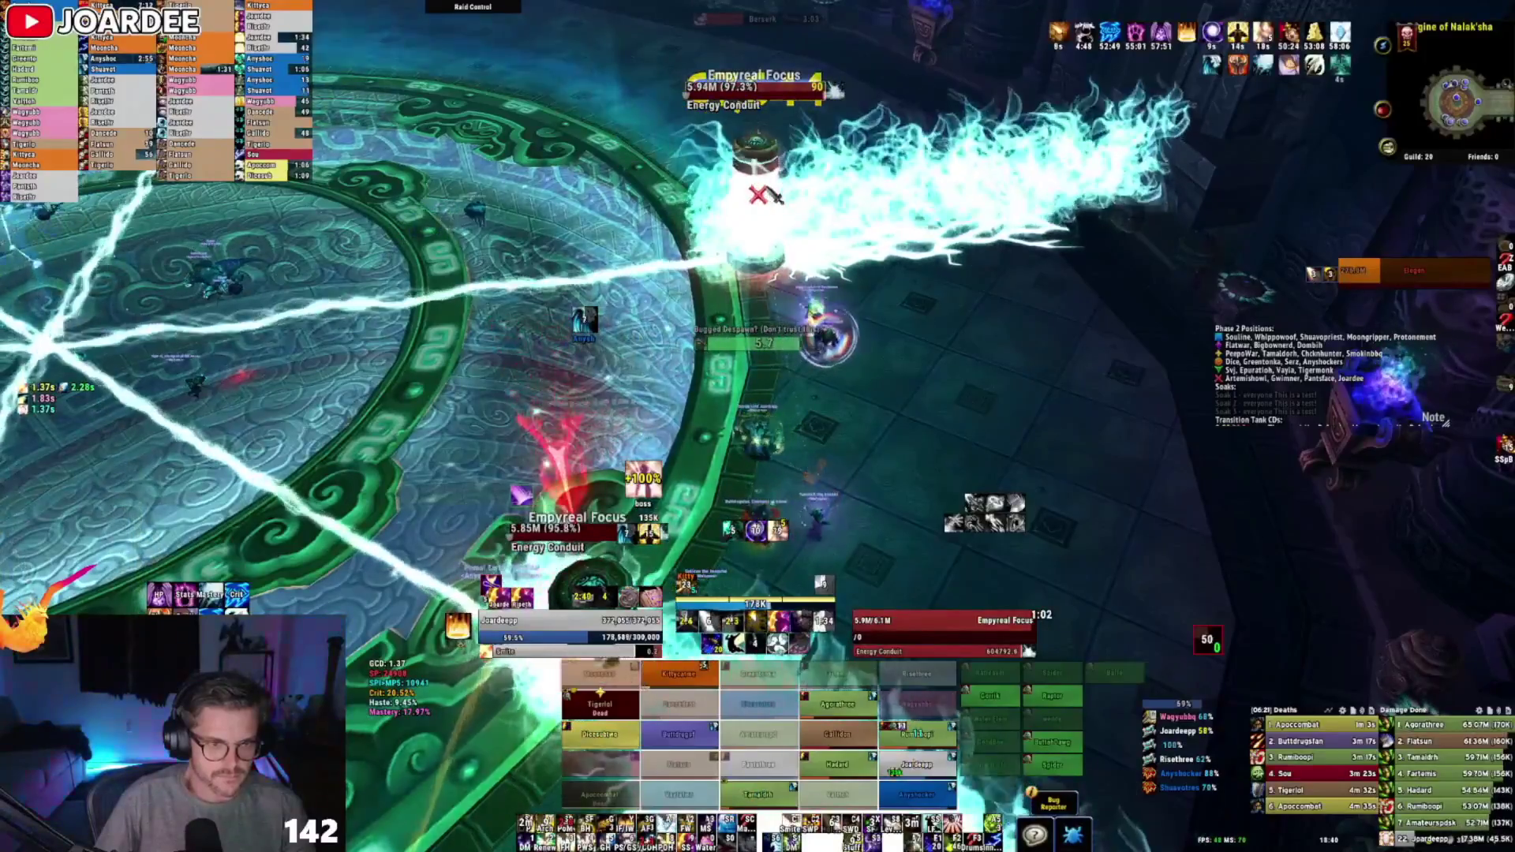